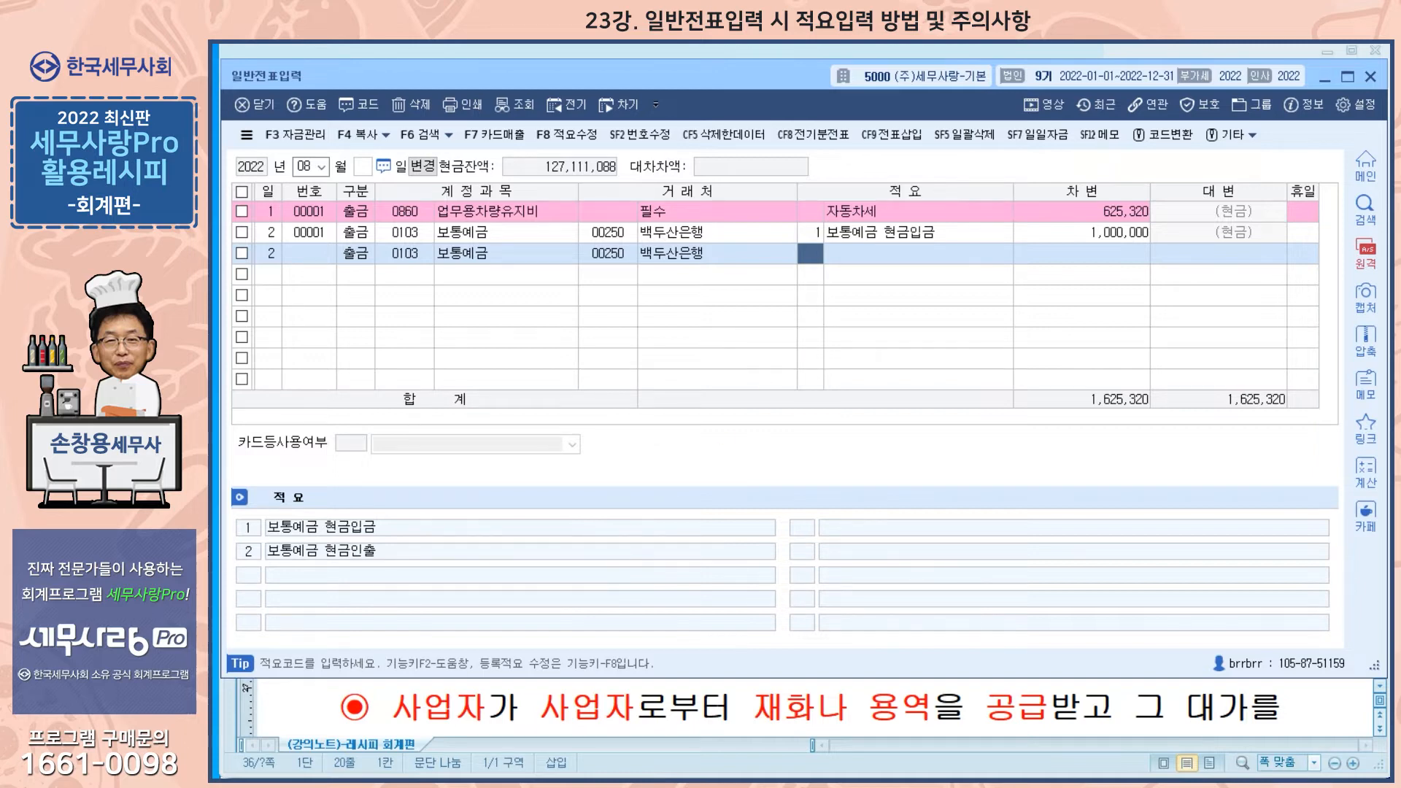
# - Review the registered cash and transfer memos for accounts 0103 보통예금, 0104 외화보통예금 and 0105 정기예금 in 계정과목및적요등록
pyautogui.press('Escape')
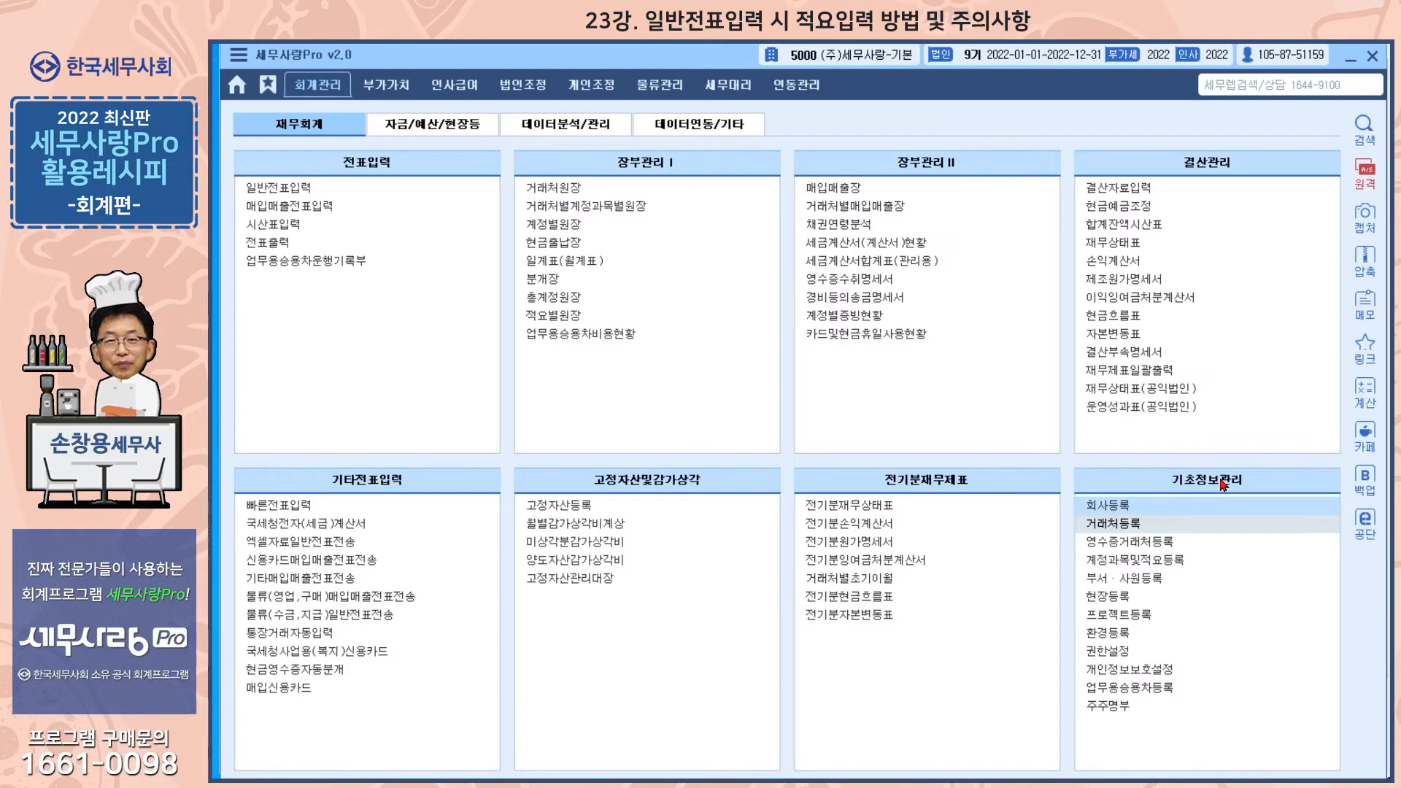
pyautogui.click(1173, 561)
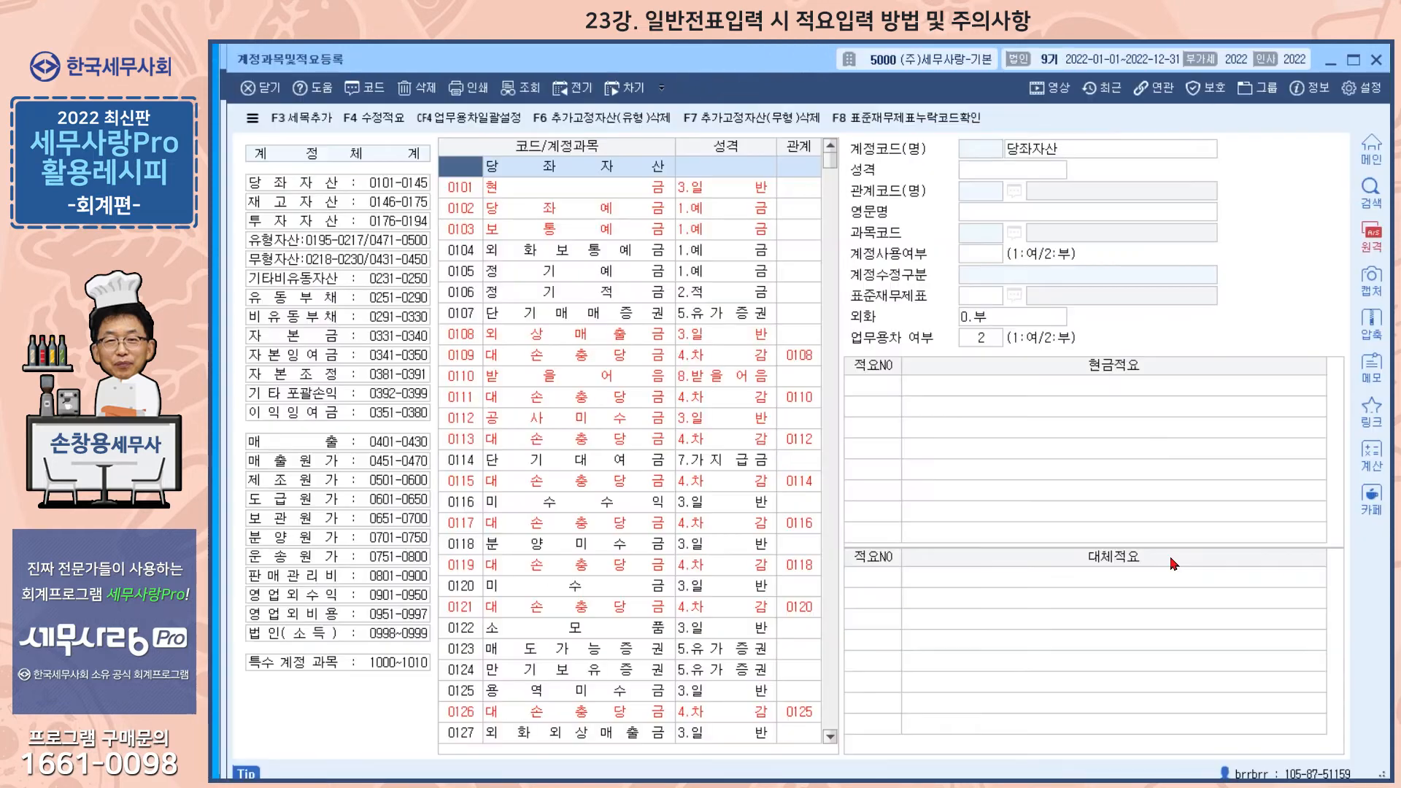
pyautogui.click(467, 230)
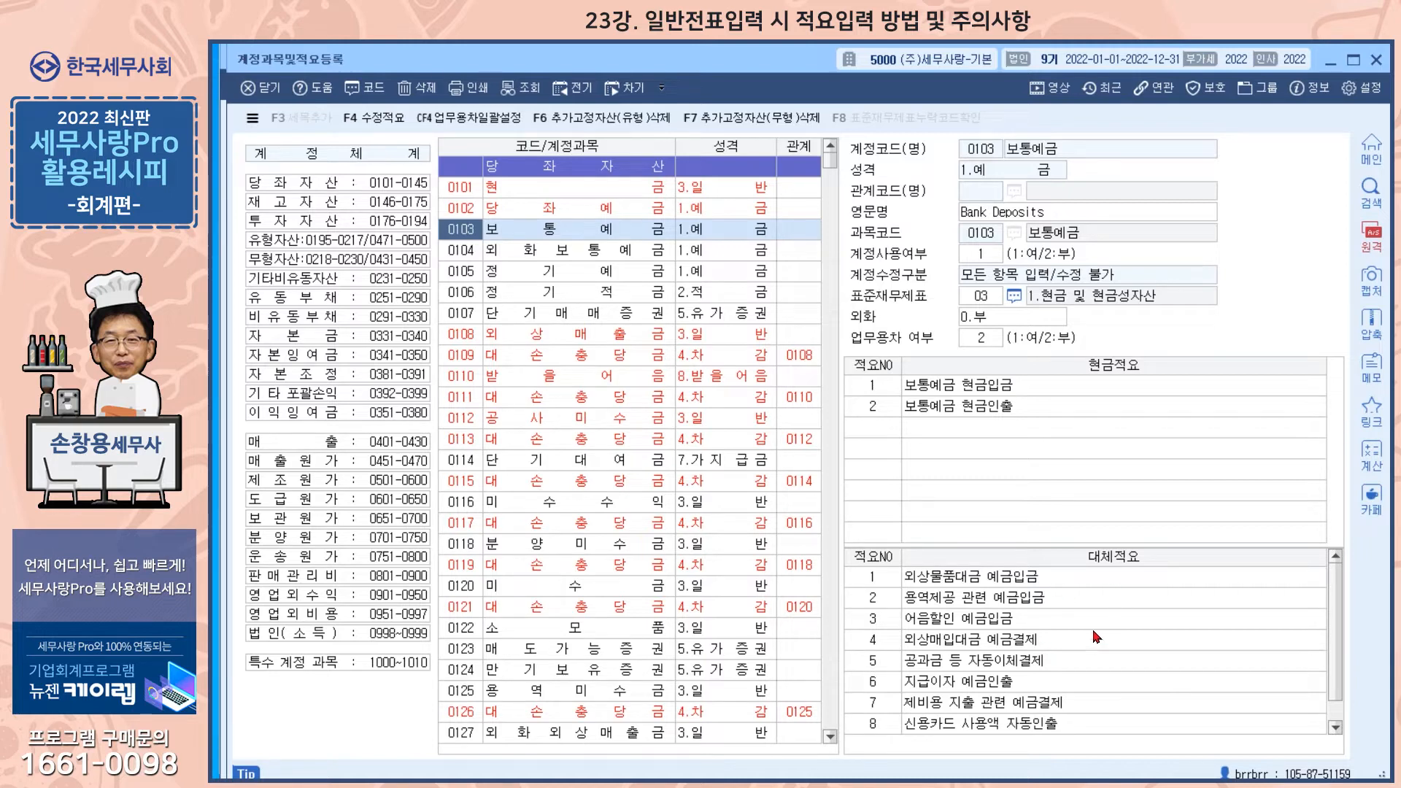
pyautogui.click(526, 254)
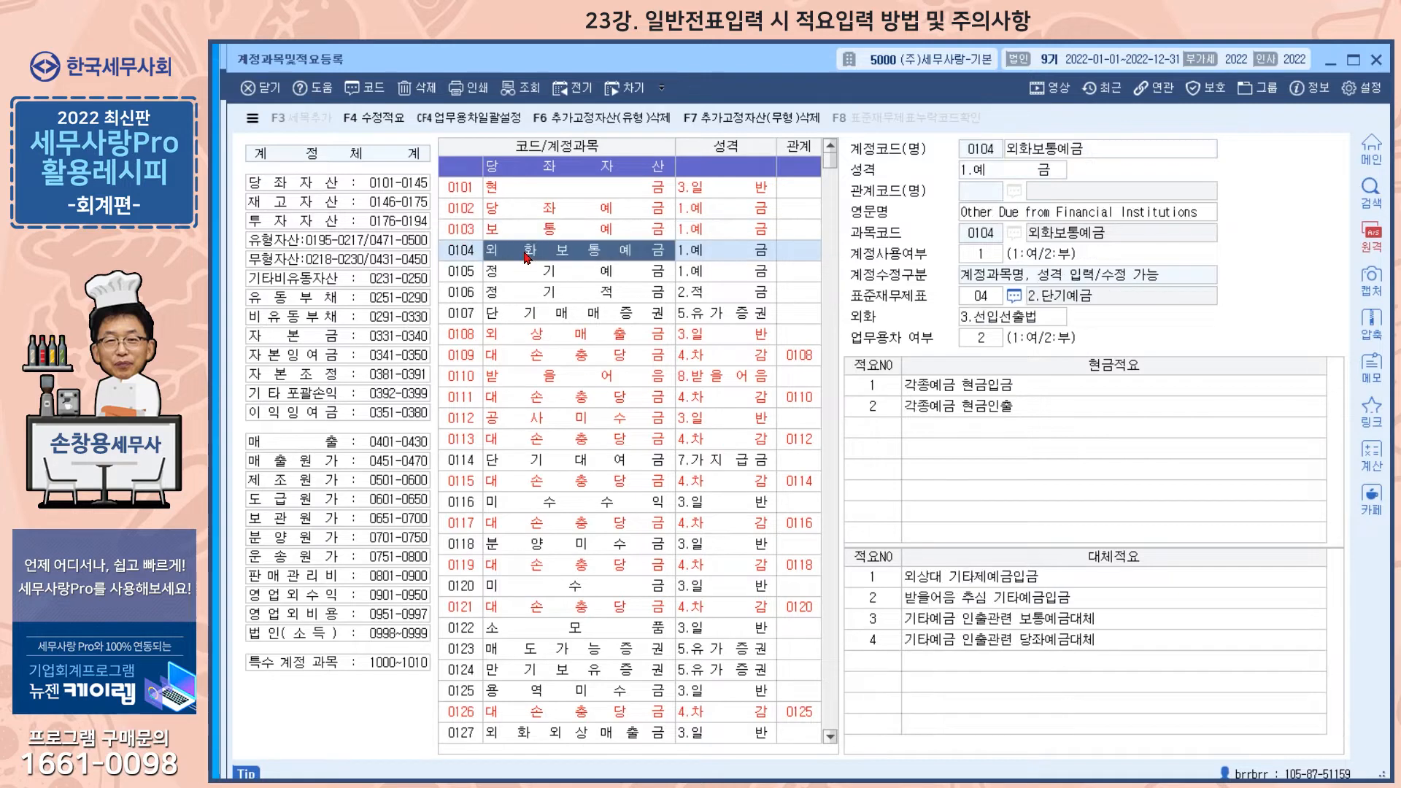
pyautogui.click(527, 275)
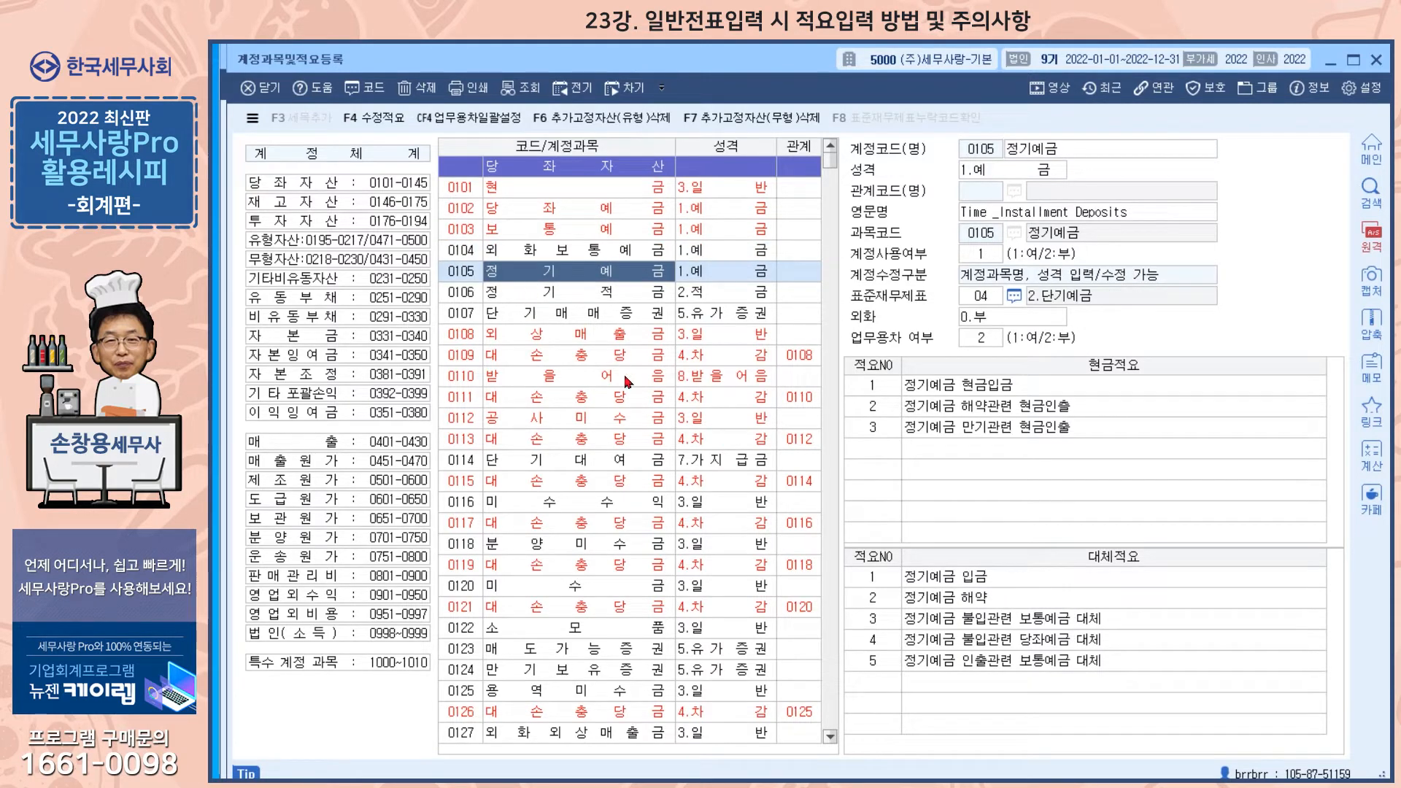
pyautogui.click(1376, 59)
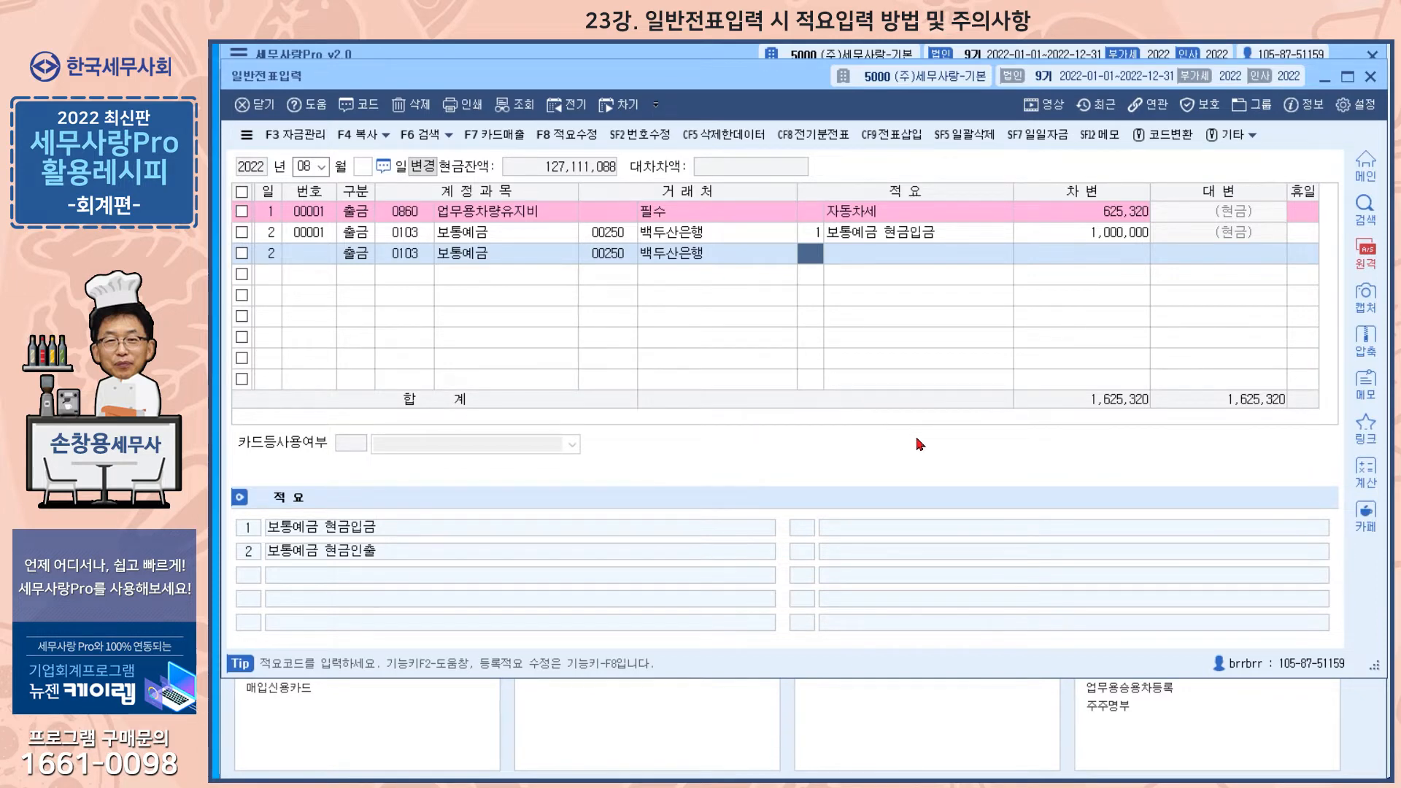
# - Complete the 보통예금 entry with memo code 1 (보통예금 현금입금) and a debit amount of 500,000
pyautogui.write('1')
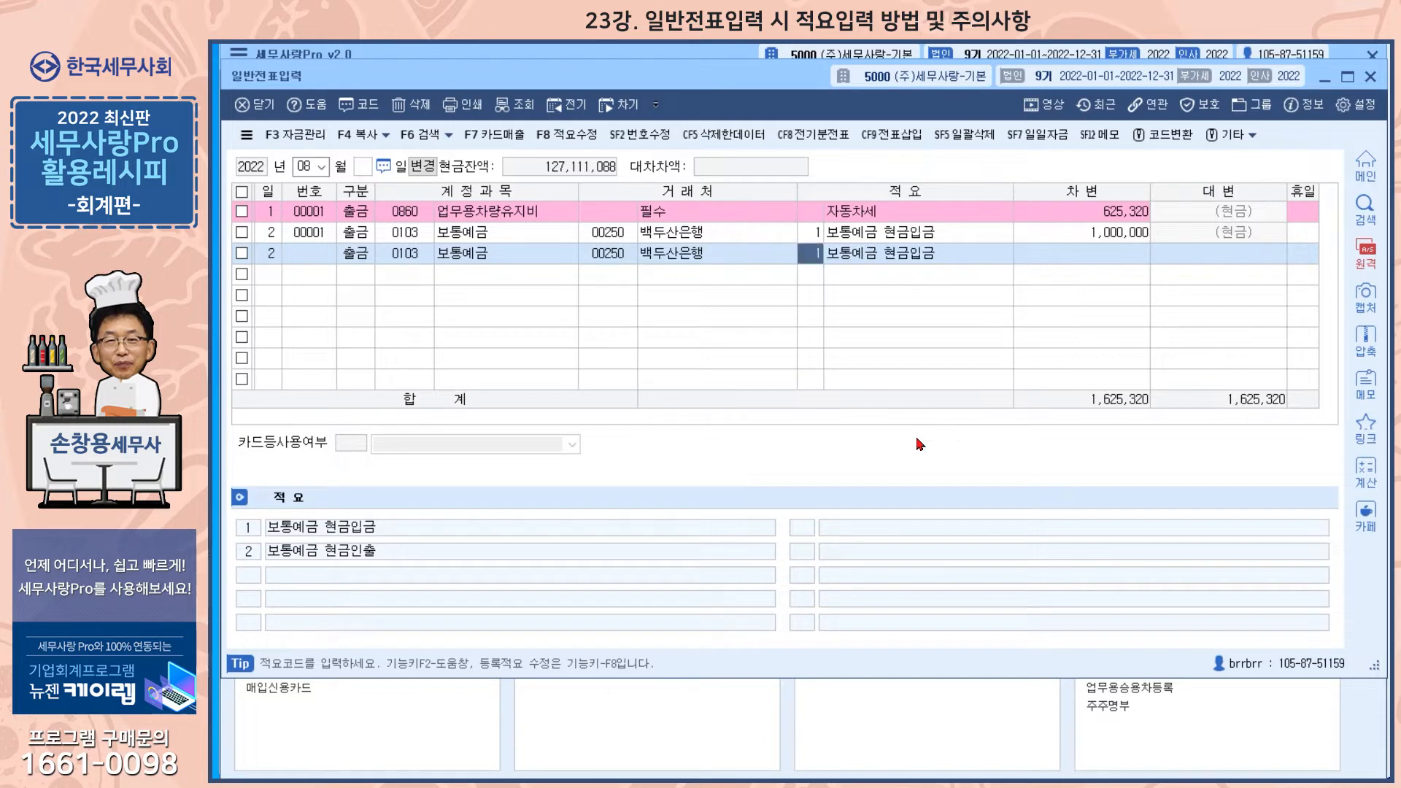
pyautogui.press('Return')
pyautogui.press('Return')
pyautogui.write('500,000')
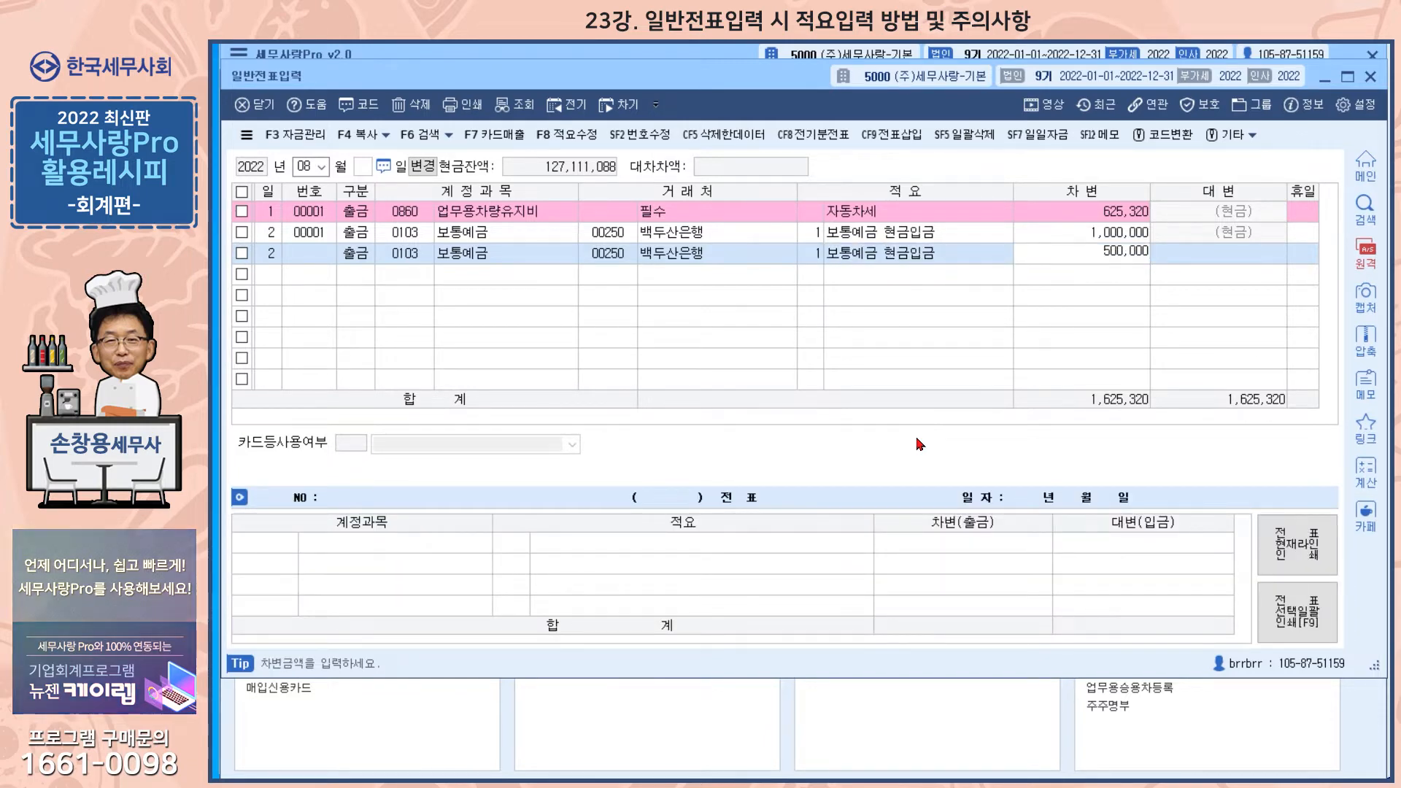
pyautogui.press('Return')
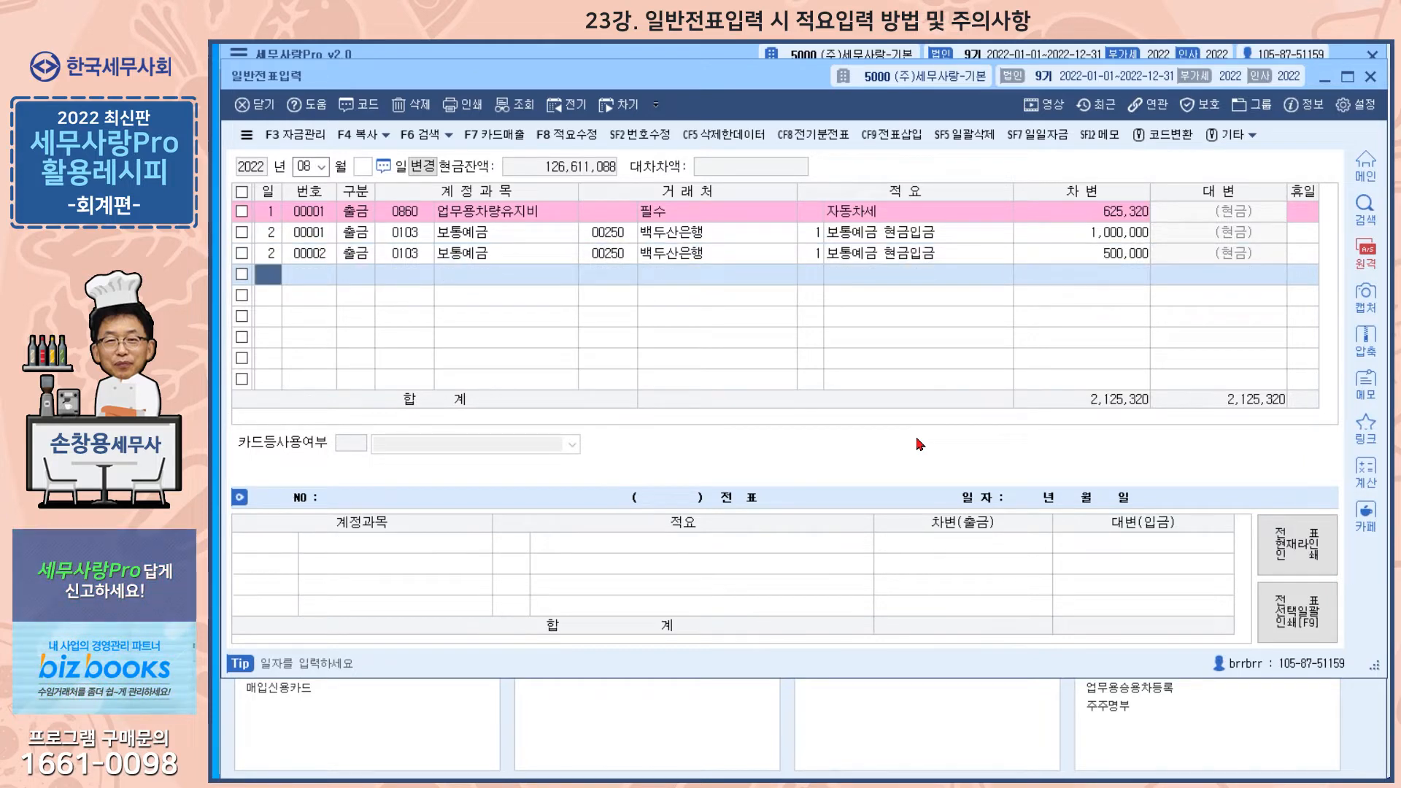
# - Start a day 2 출금 entry using account 0813 접대비 from 판매관리비
pyautogui.write('2')
pyautogui.press('Return')
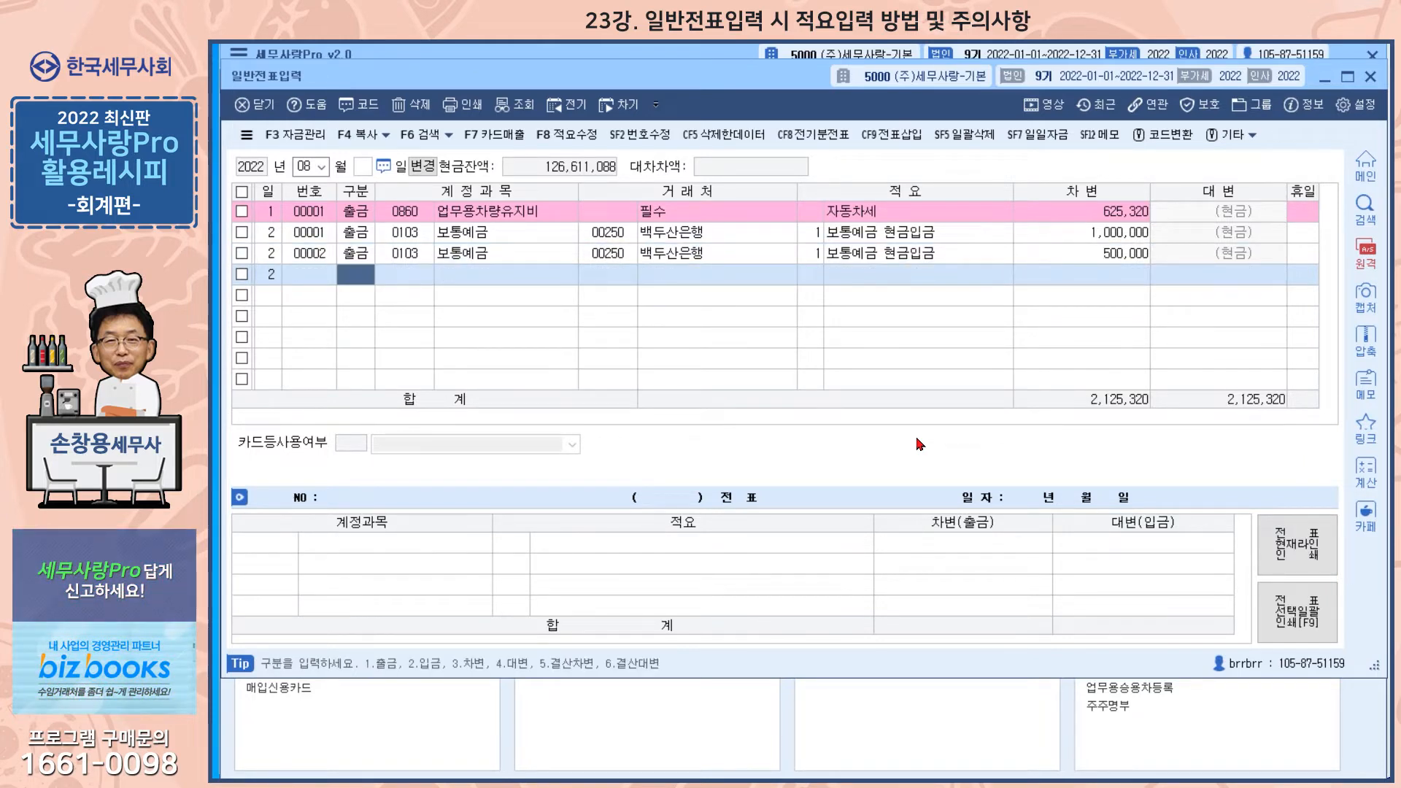
pyautogui.write('1')
pyautogui.press('Return')
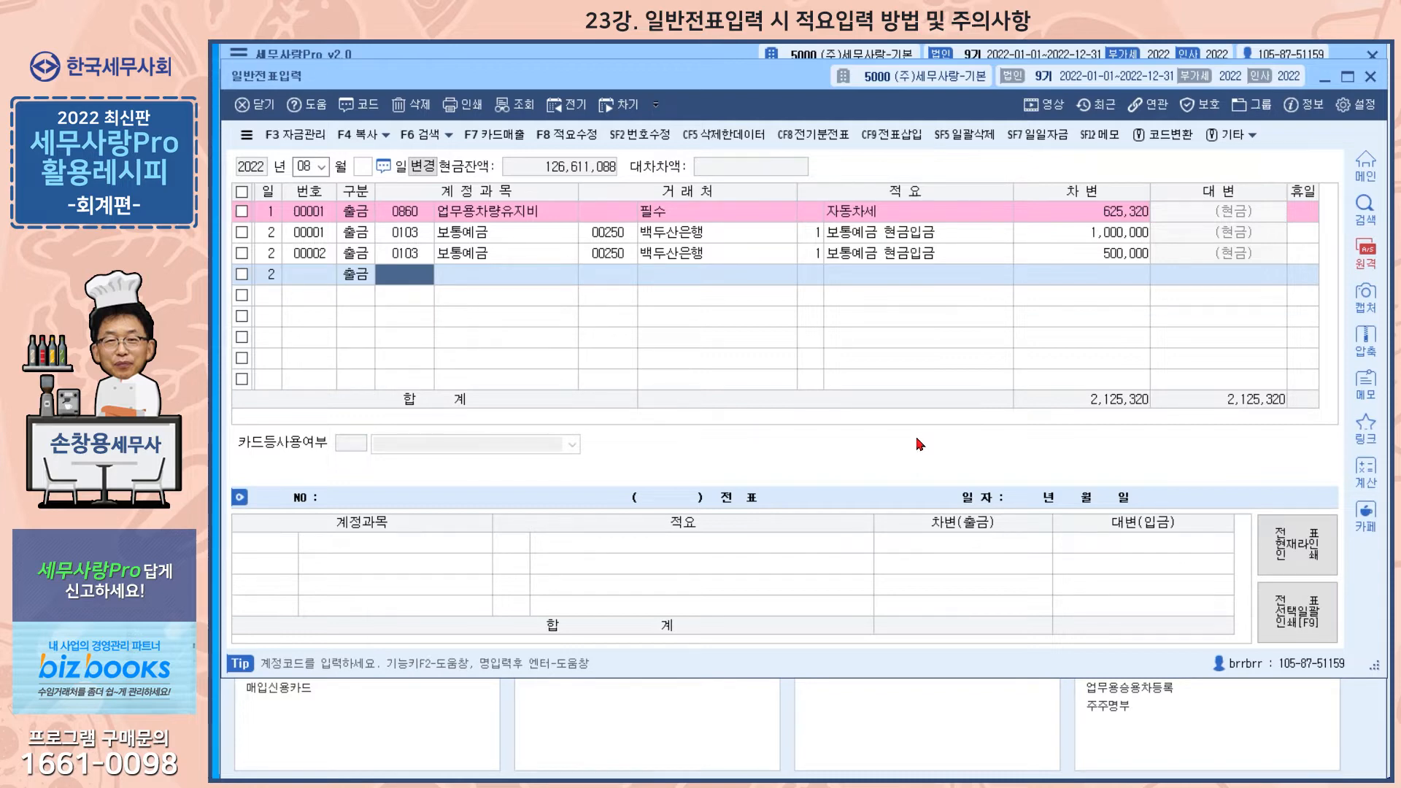
pyautogui.write('접대')
pyautogui.press('Return')
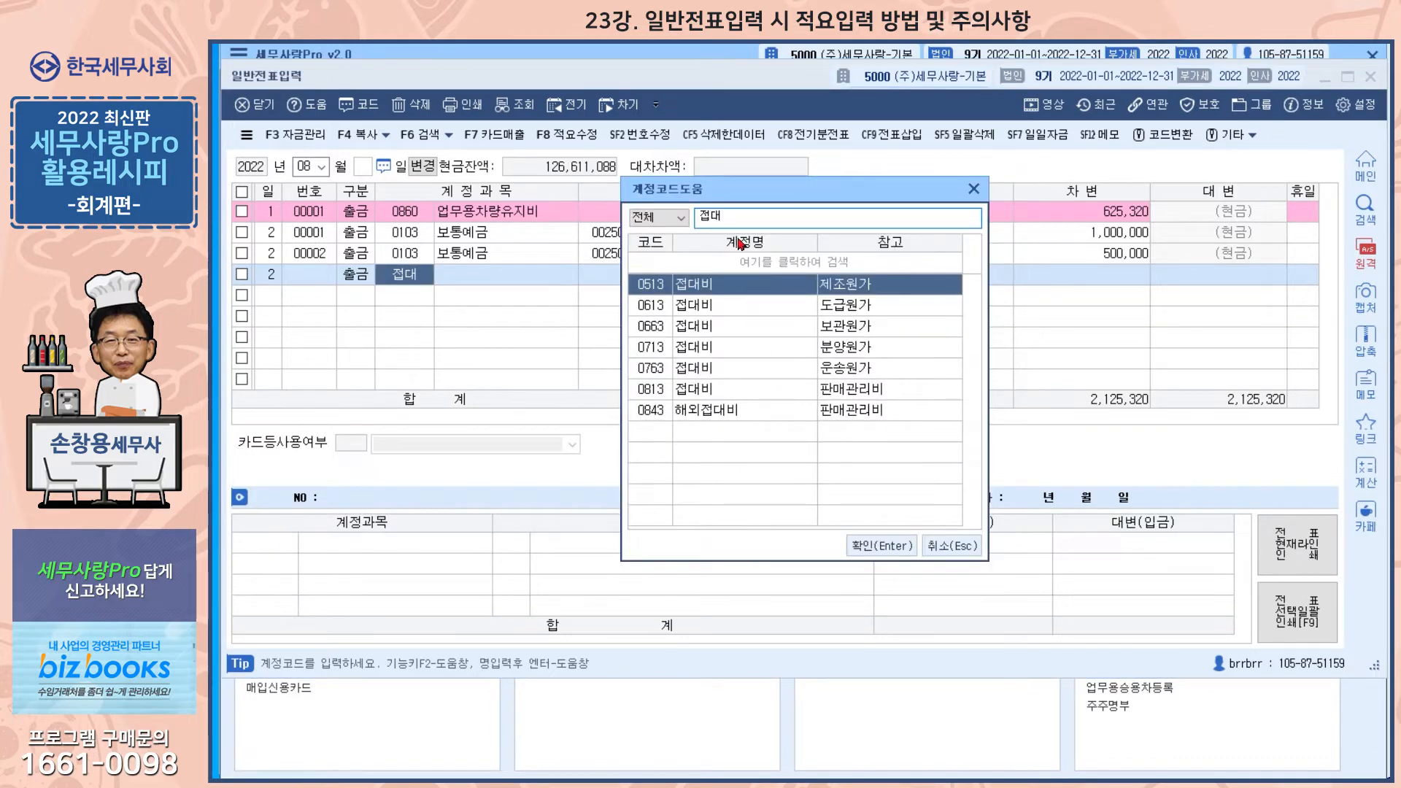
pyautogui.click(711, 397)
pyautogui.click(890, 547)
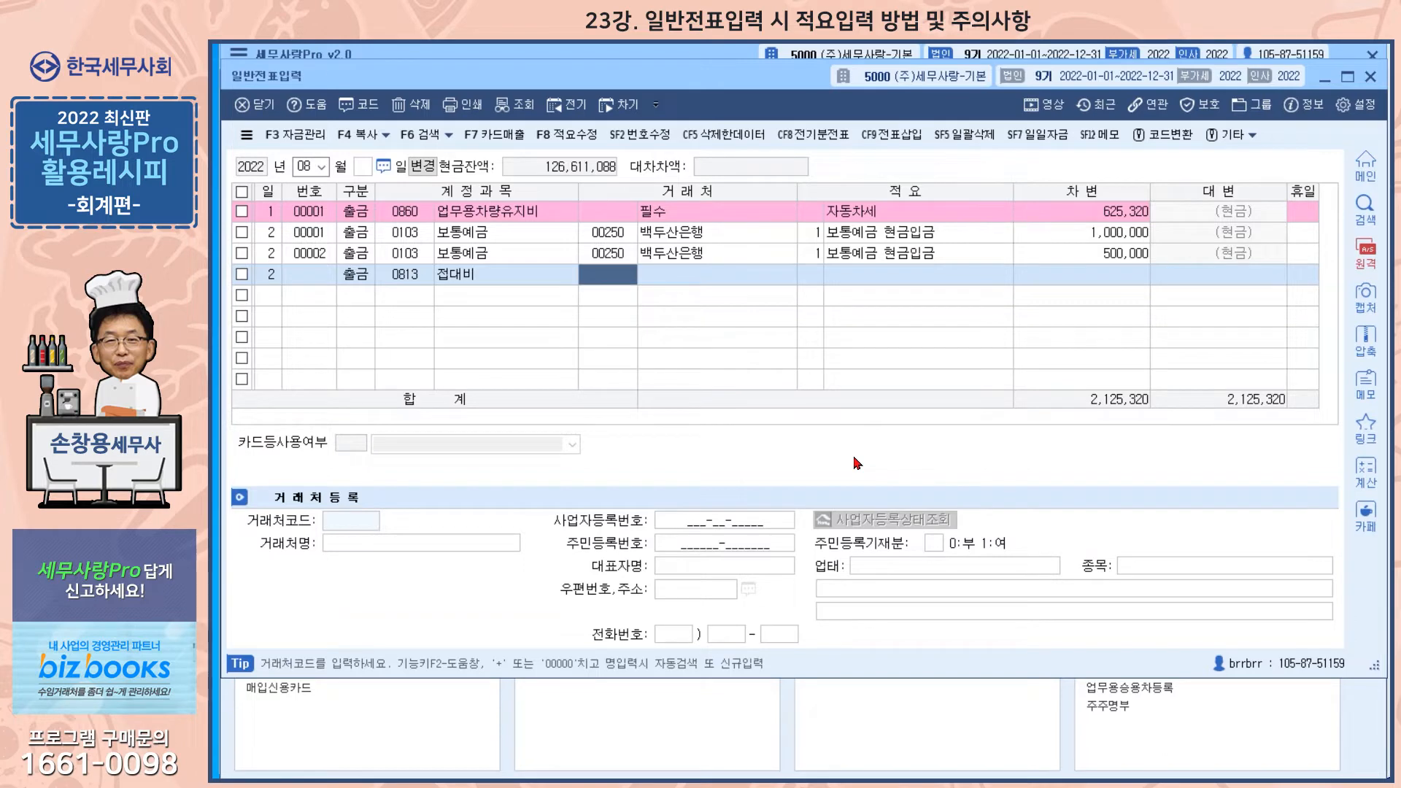
# - Assign 00104 (주)오늘 as the 거래처 of the 접대비 entry
pyautogui.press('F2')
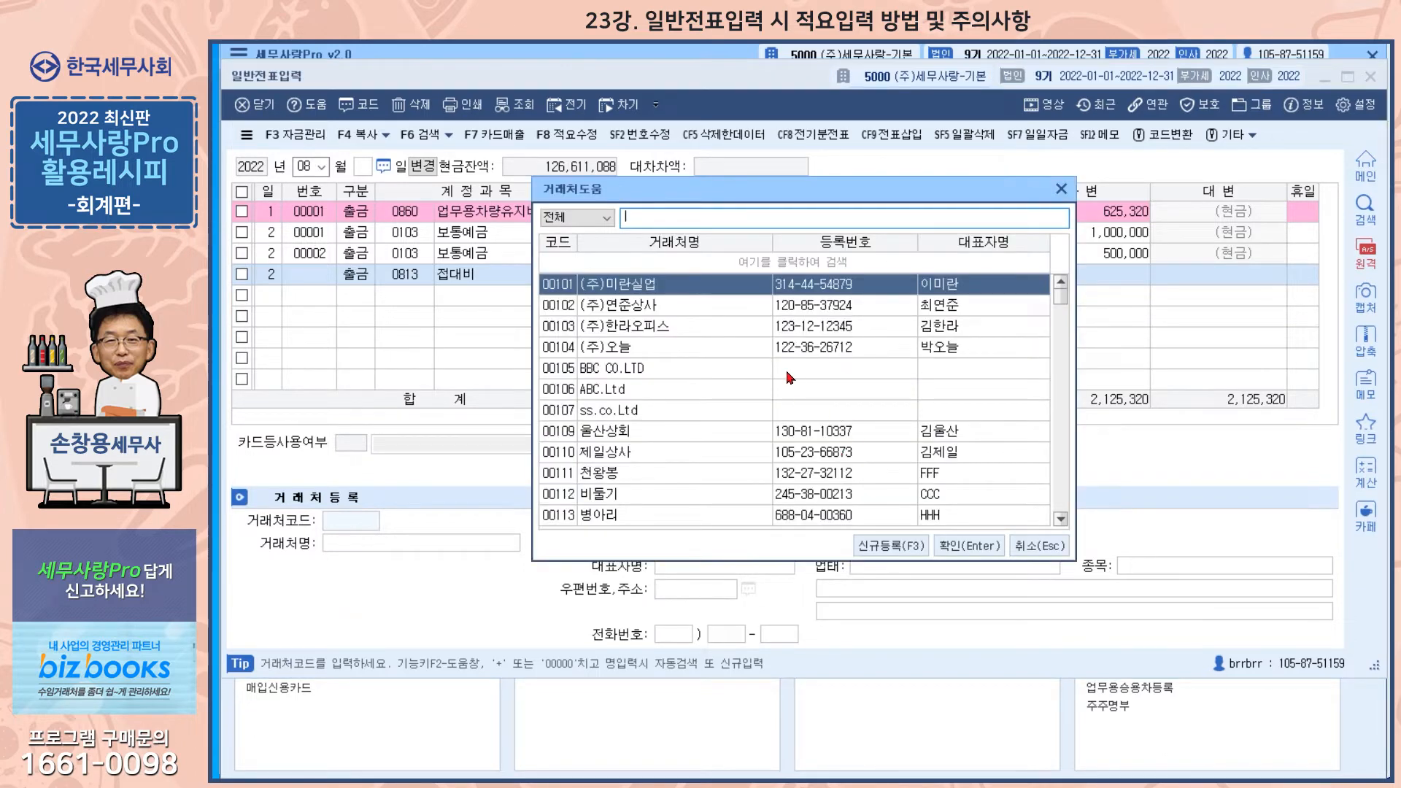
pyautogui.click(800, 351)
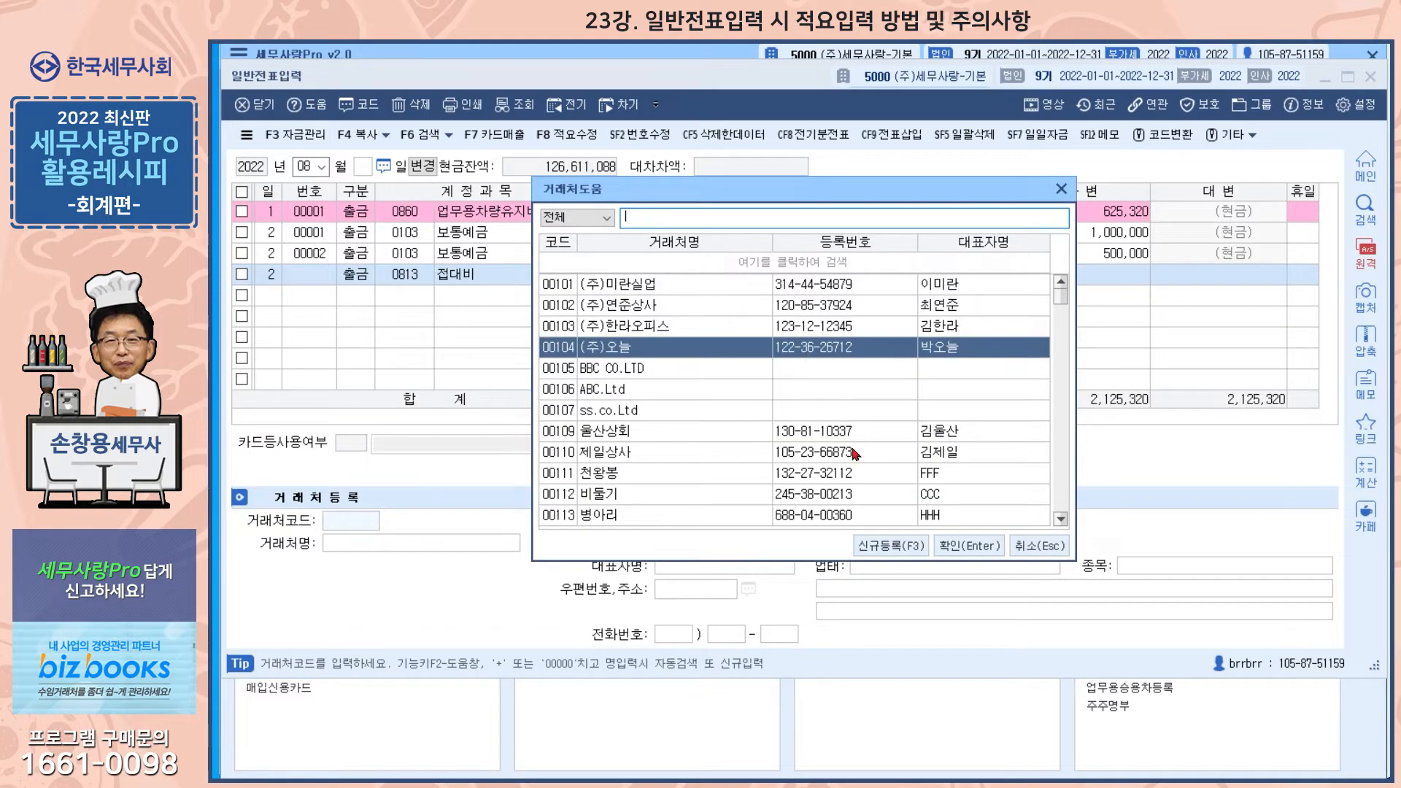
pyautogui.click(960, 547)
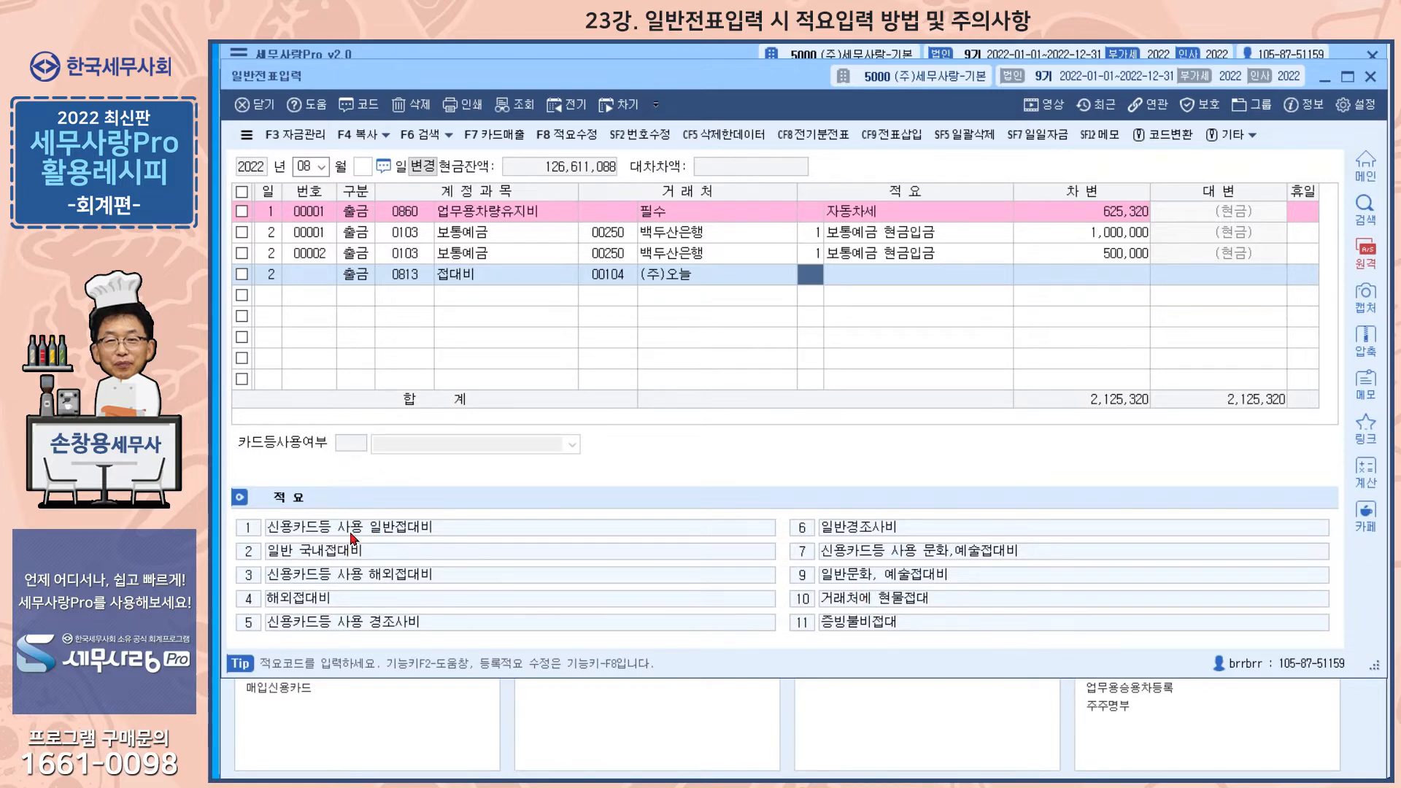
# - Complete the 접대비 entry with memo code 1 (신용카드등 사용 일반접대비) and a debit amount of 500,000
pyautogui.write('1')
pyautogui.press('Return')
pyautogui.press('Return')
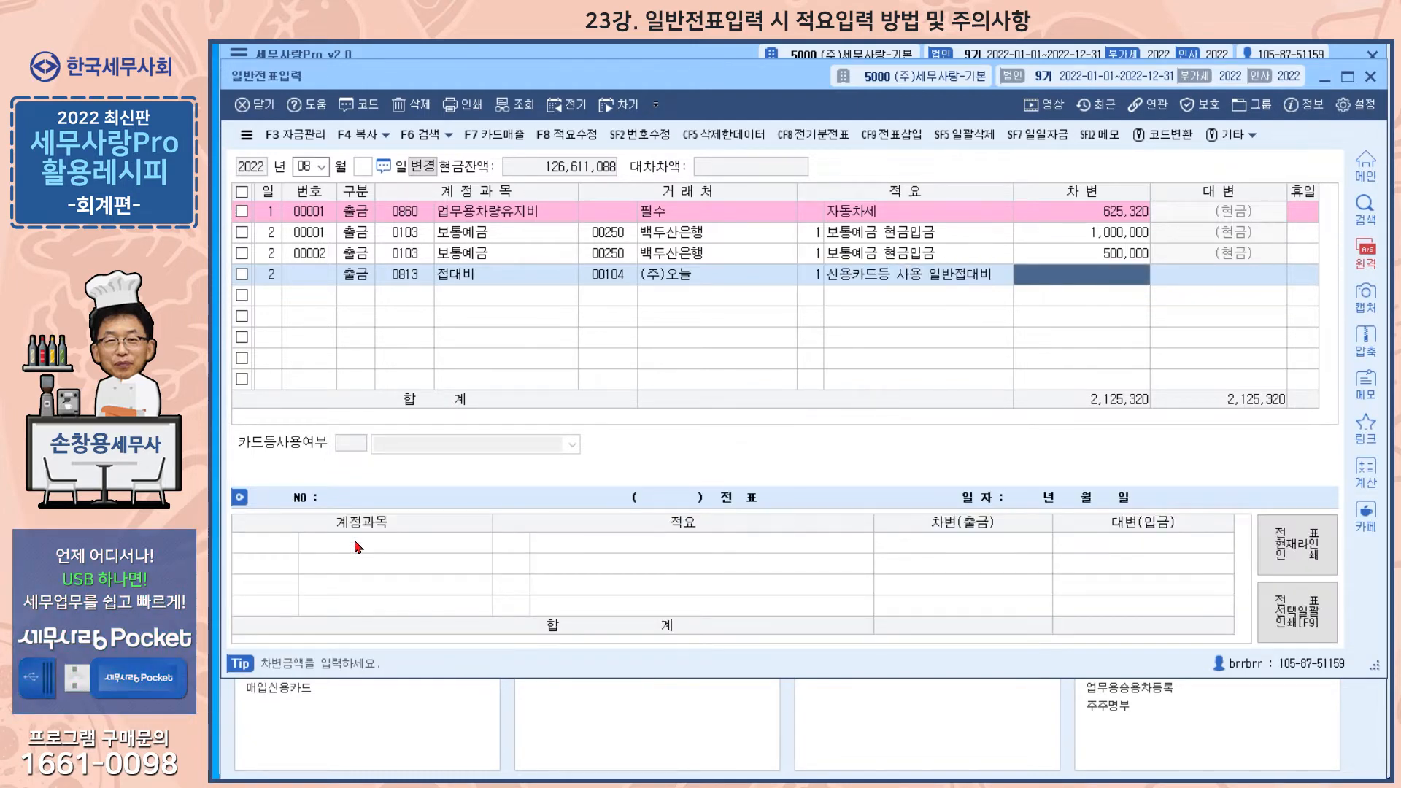
pyautogui.write('500,000')
pyautogui.press('Return')
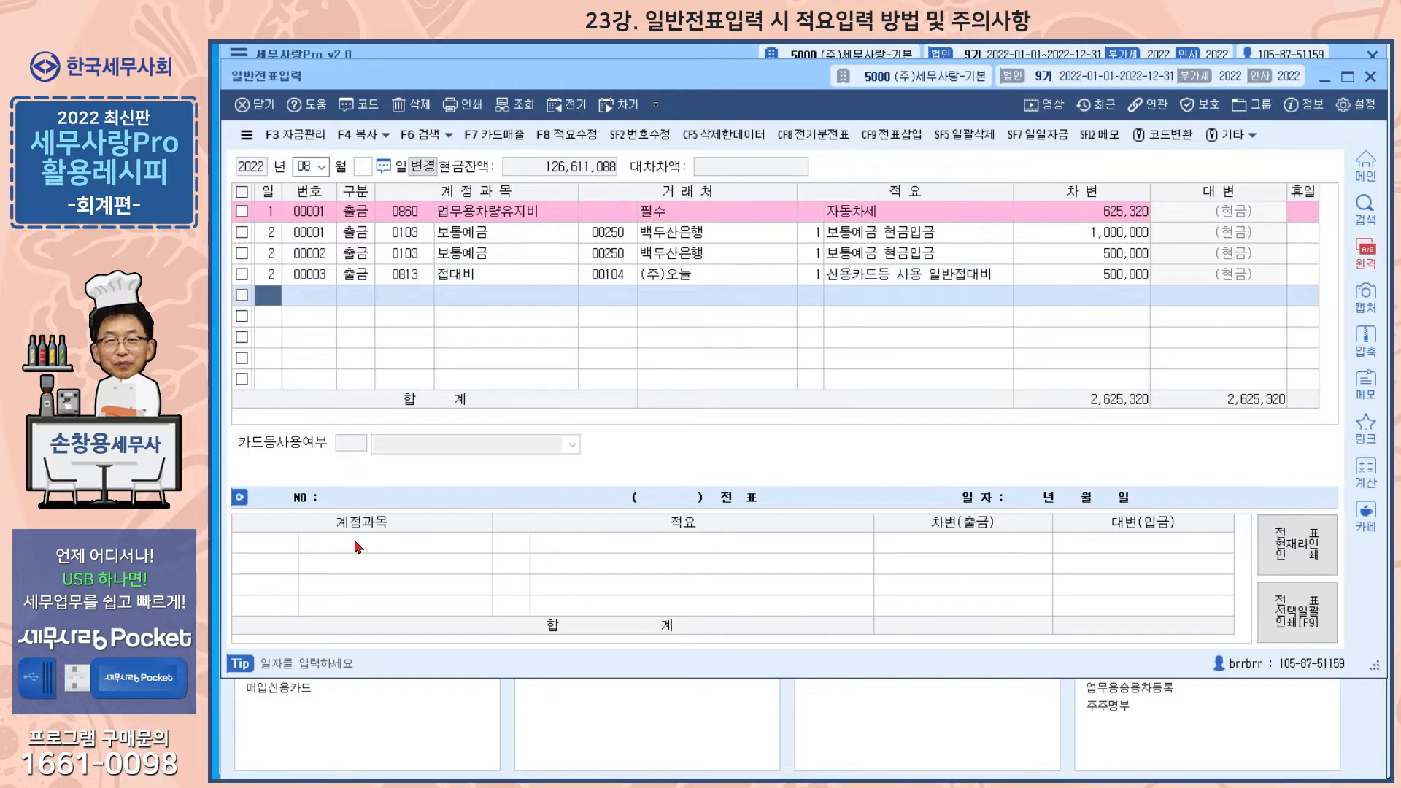
pyautogui.click(869, 282)
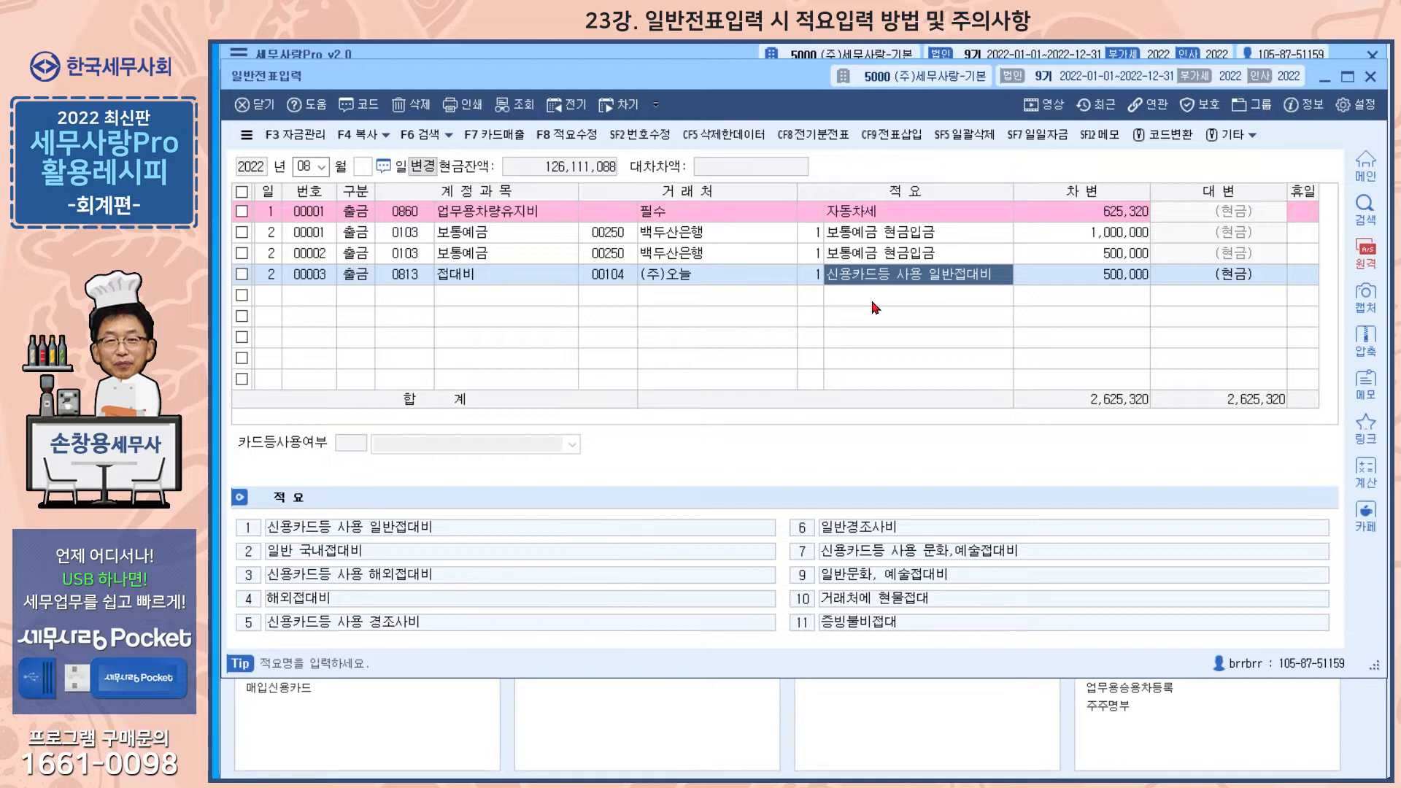
pyautogui.click(812, 279)
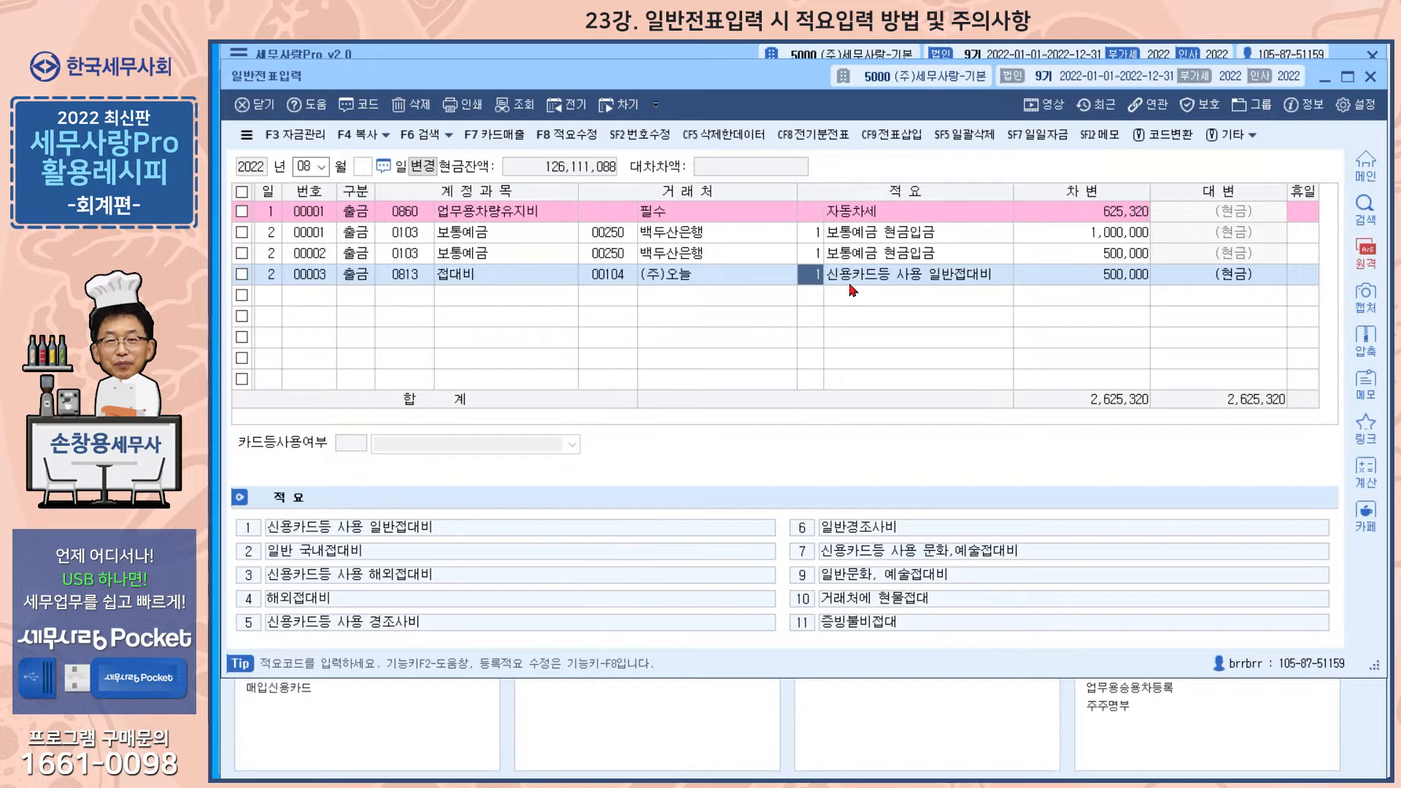
# - Start another day 2 출금 entry, repeating 0813 접대비 and 00104 (주)오늘 from the entry above
pyautogui.click(265, 297)
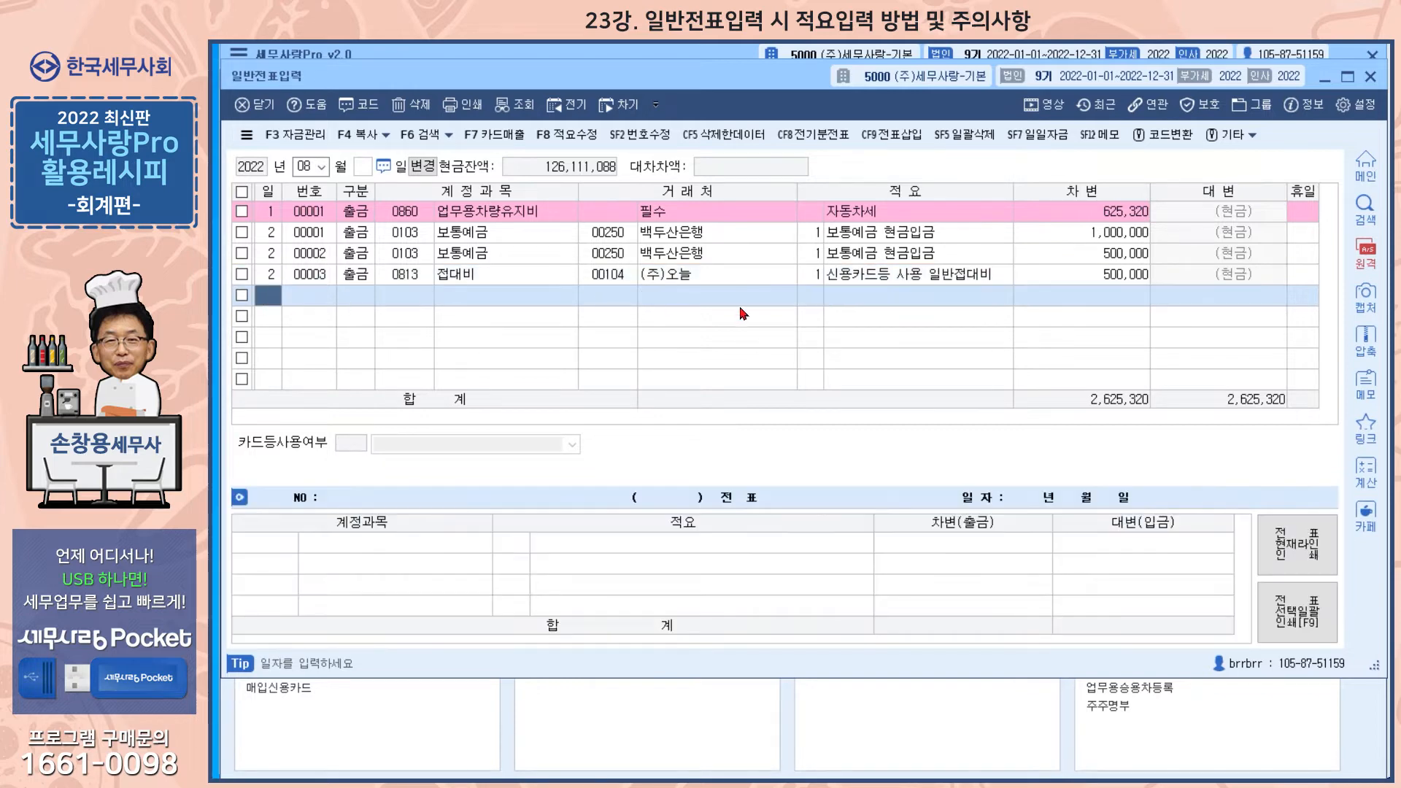
pyautogui.press('Return')
pyautogui.press('Return')
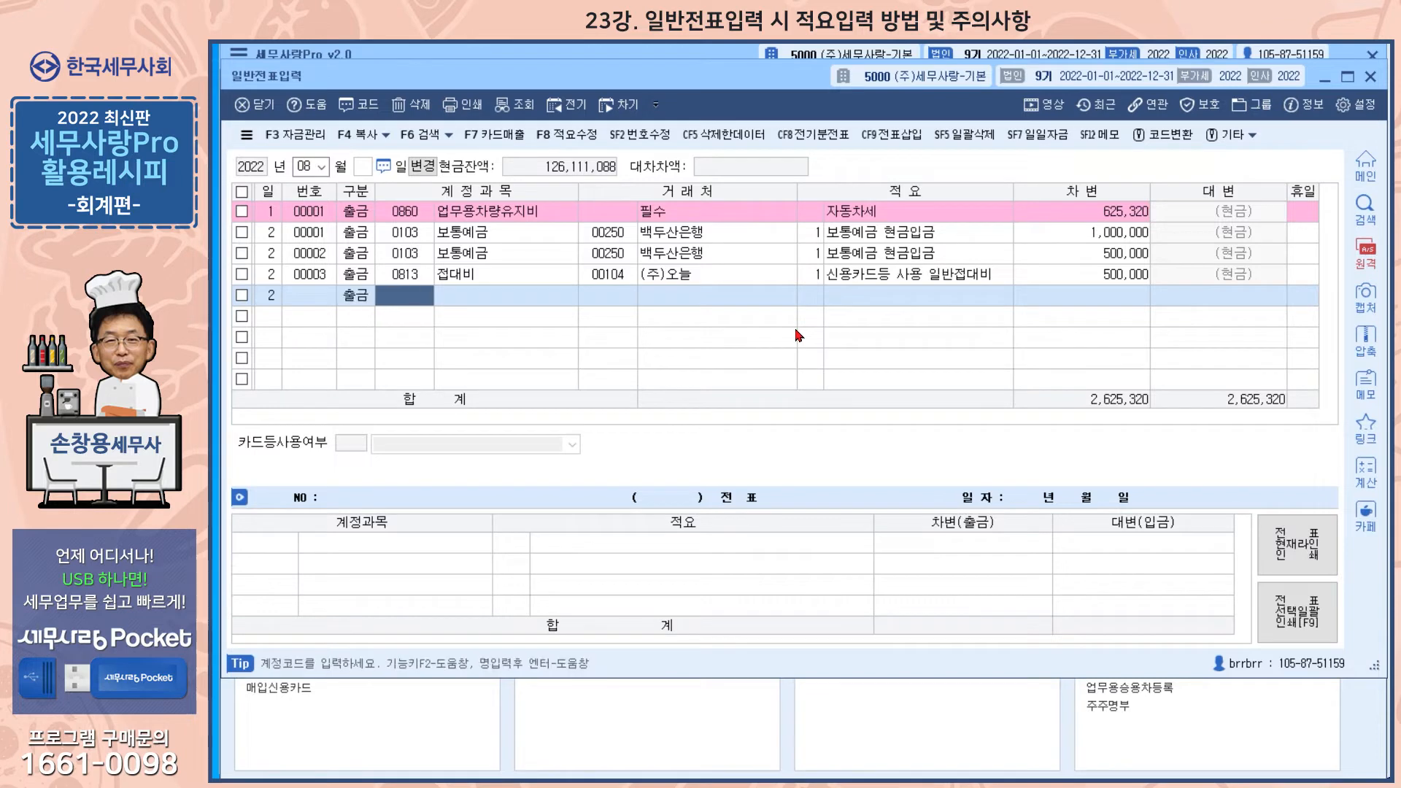
pyautogui.press('Return')
pyautogui.press('+')
pyautogui.press('Return')
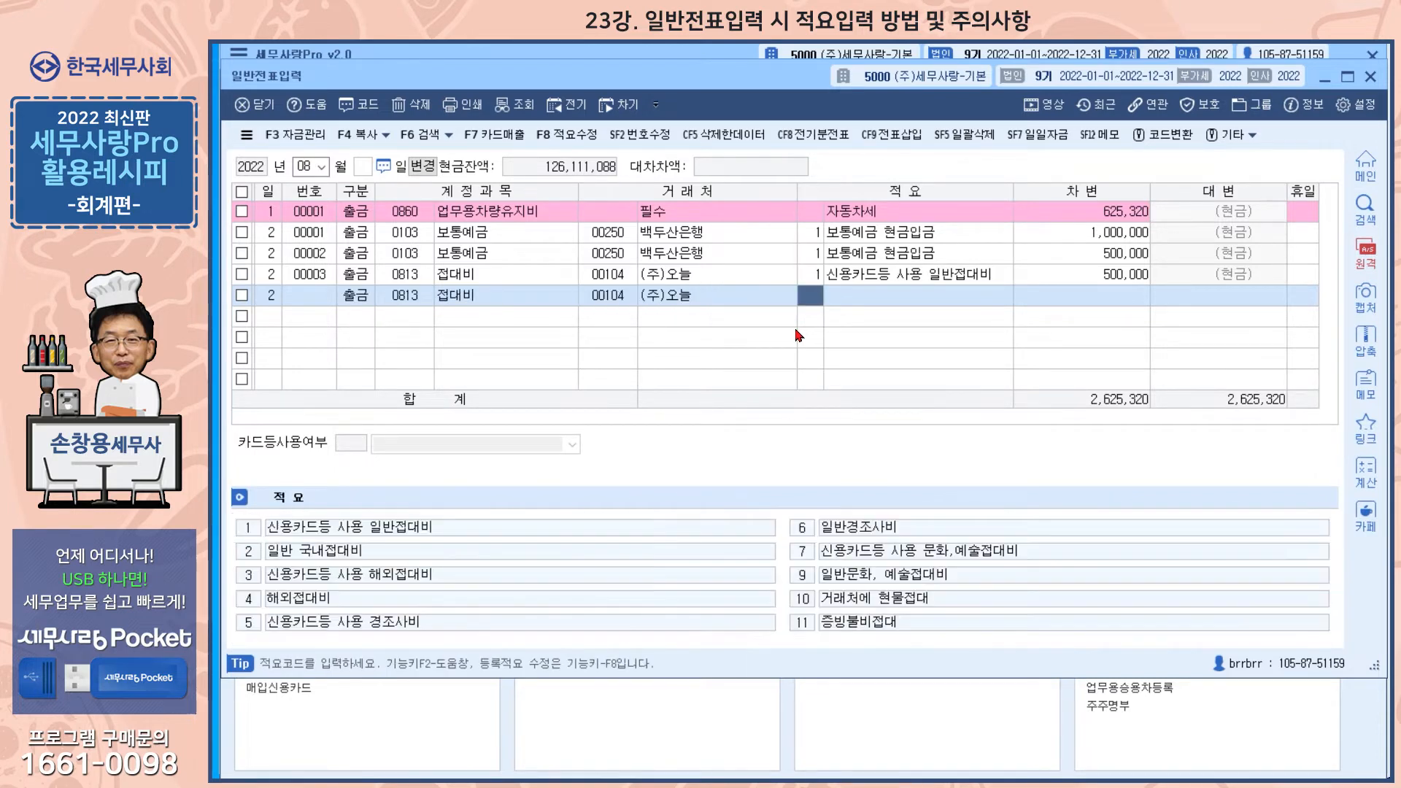
# - Apply memo code 1 to the new entry, clear the code, and replace the memo text with a manager's 식대지출 description
pyautogui.write('1')
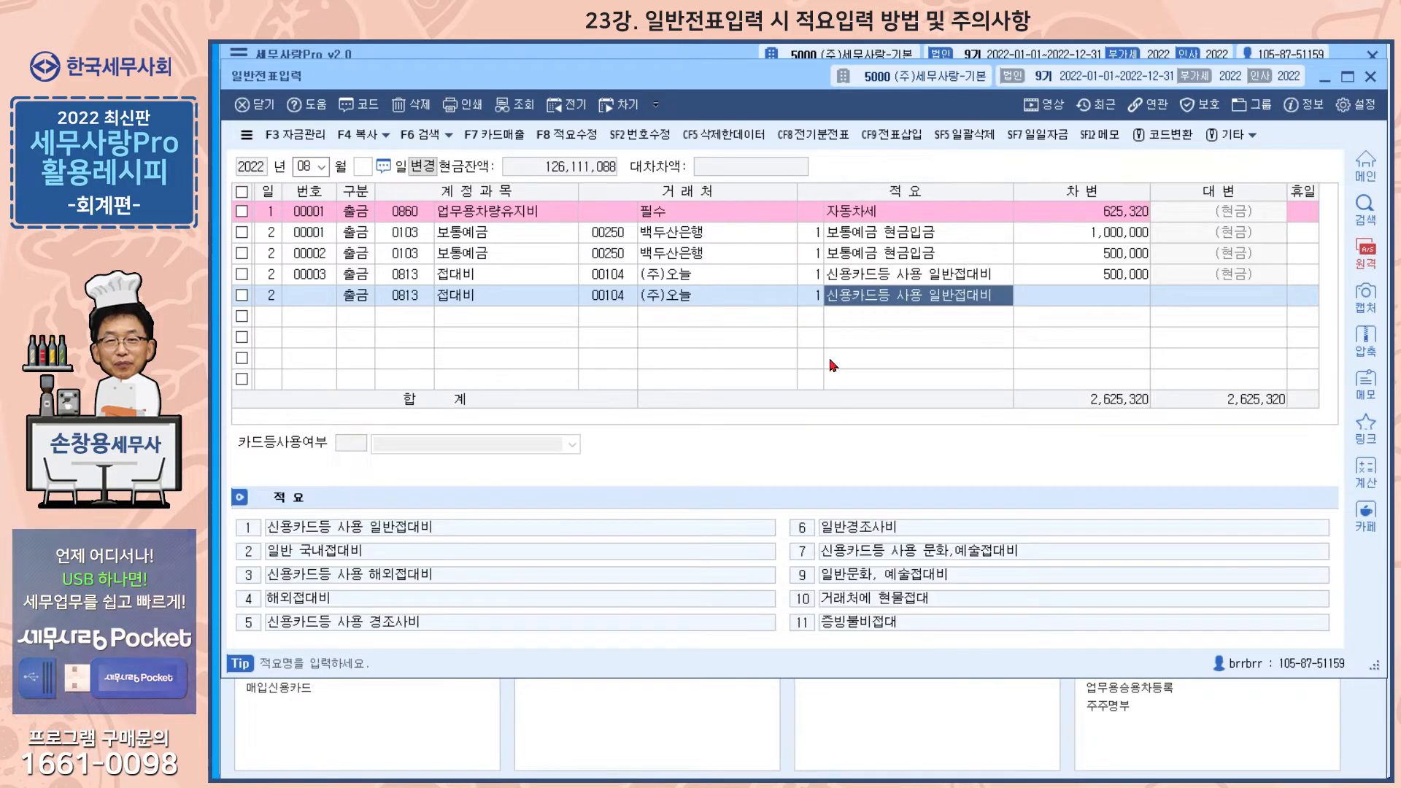
pyautogui.press('Return')
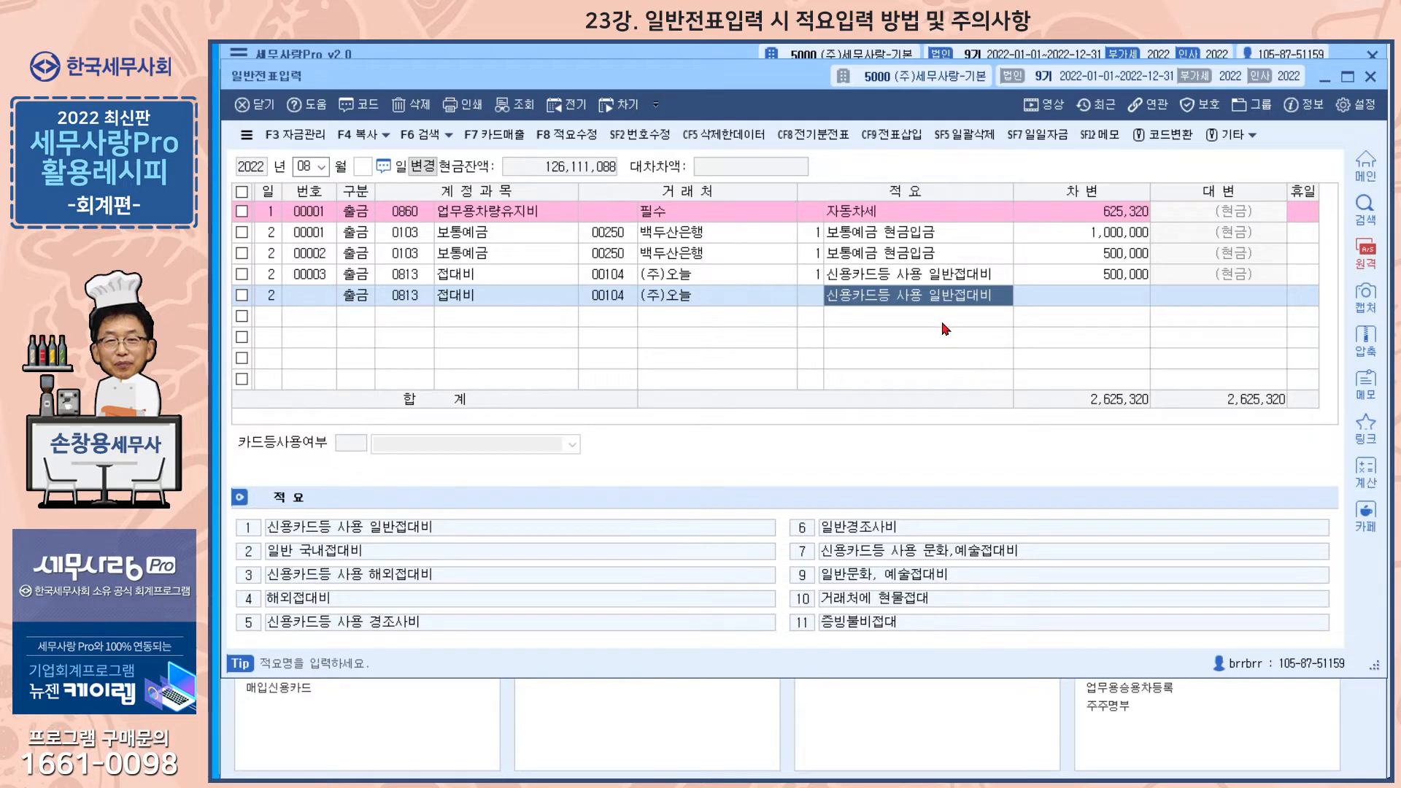
pyautogui.write('기')
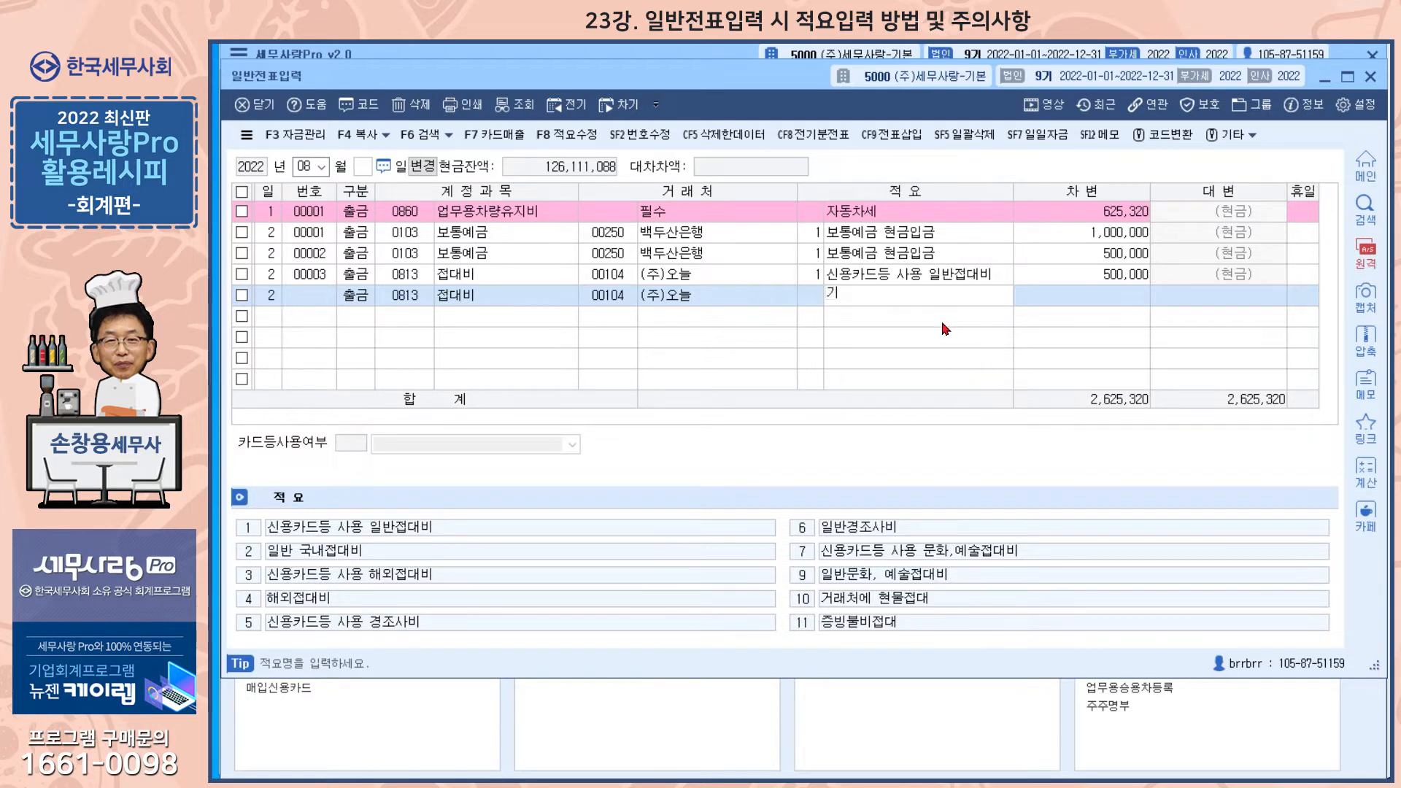
pyautogui.write('부장 식대지출')
pyautogui.press('Return')
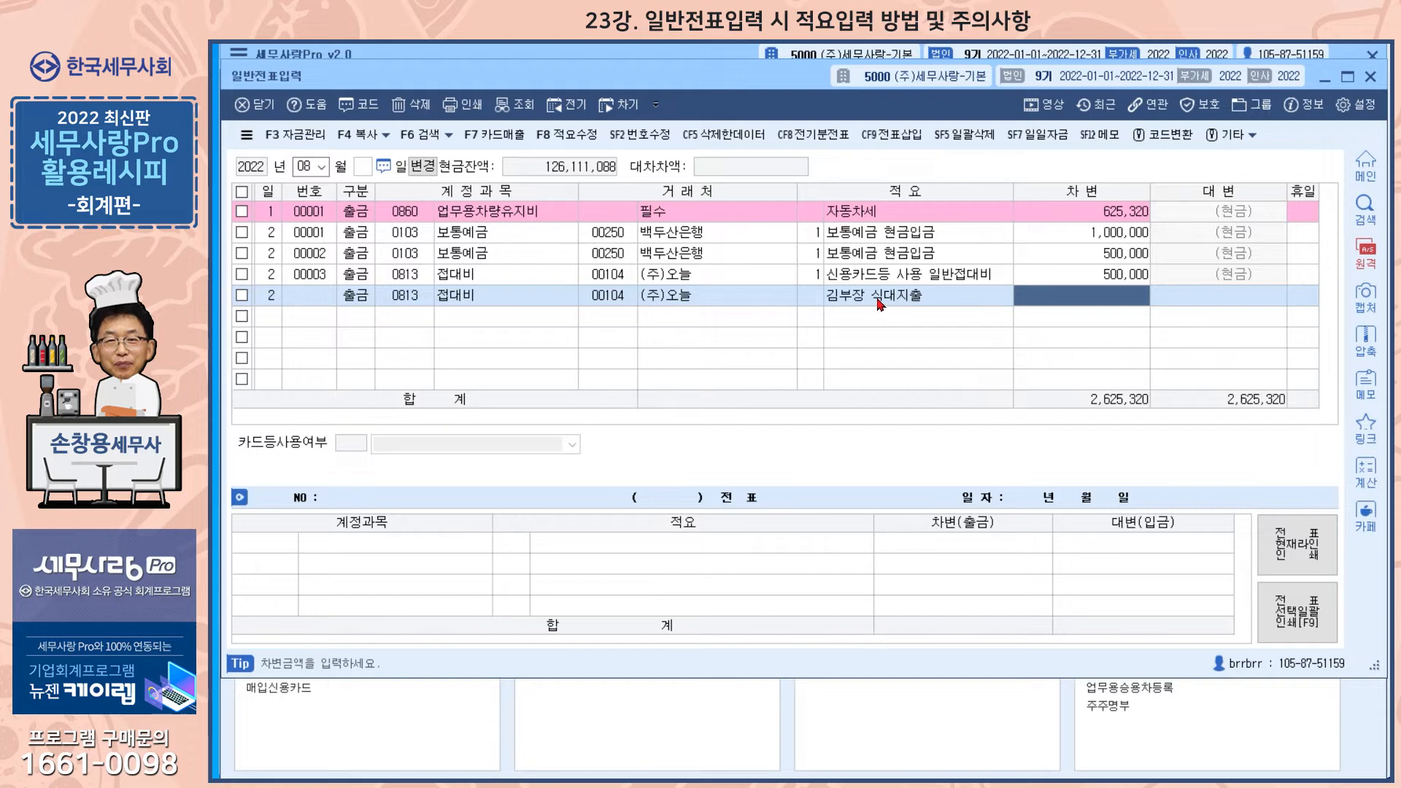
pyautogui.click(806, 299)
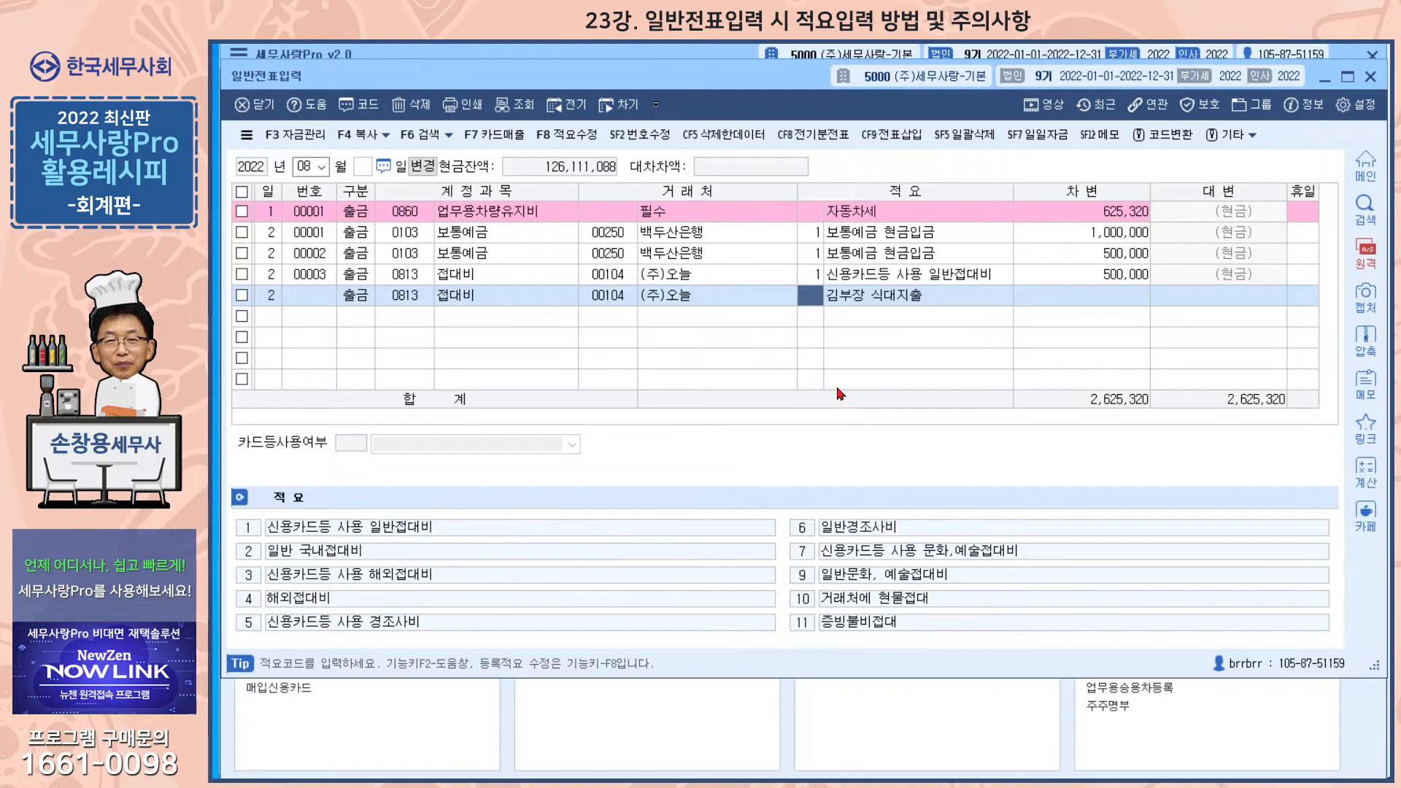
# - Change the unfinished entry's day to 10 and its account to 0131 선급금
pyautogui.click(271, 302)
pyautogui.write('10')
pyautogui.press('Return')
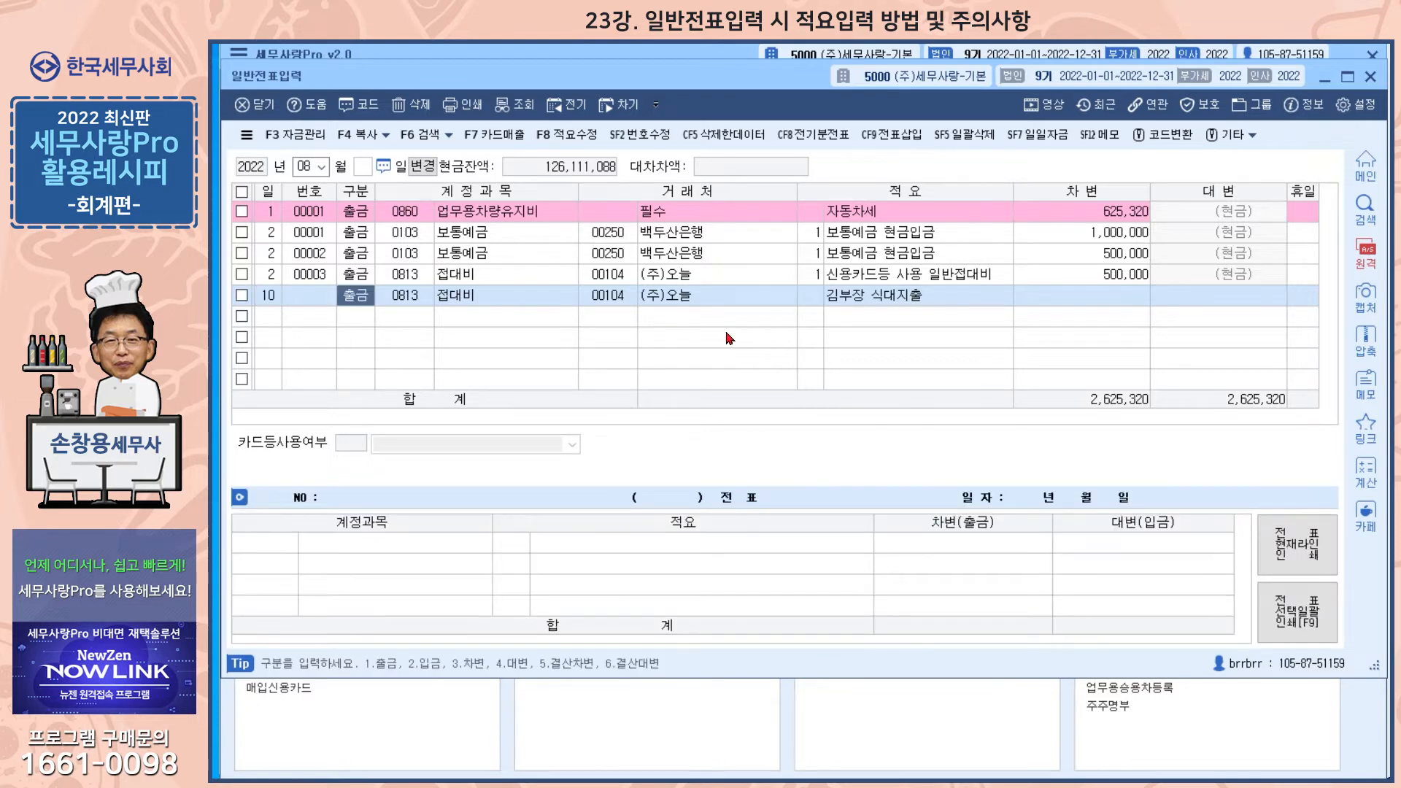
pyautogui.press('Return')
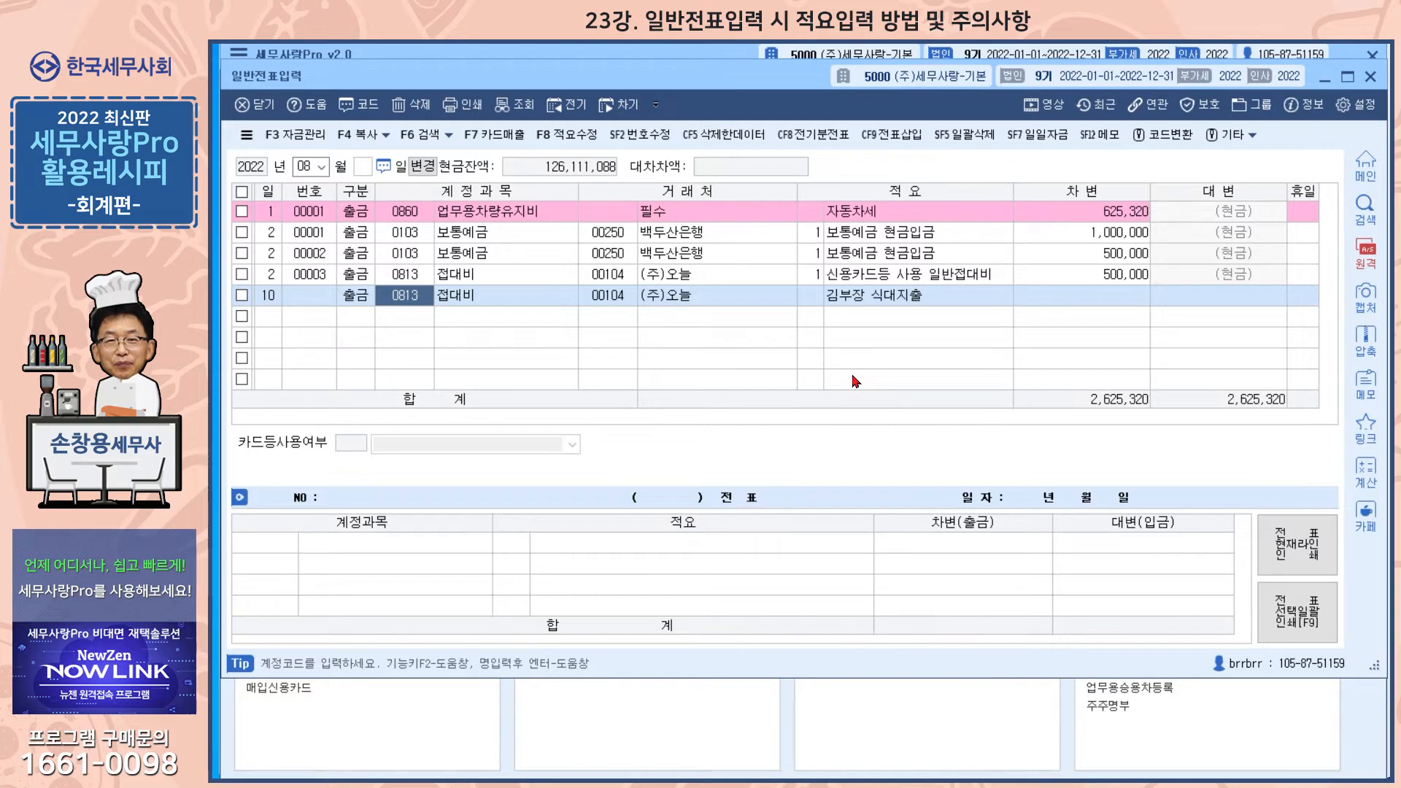
pyautogui.write('서')
pyautogui.write('선급')
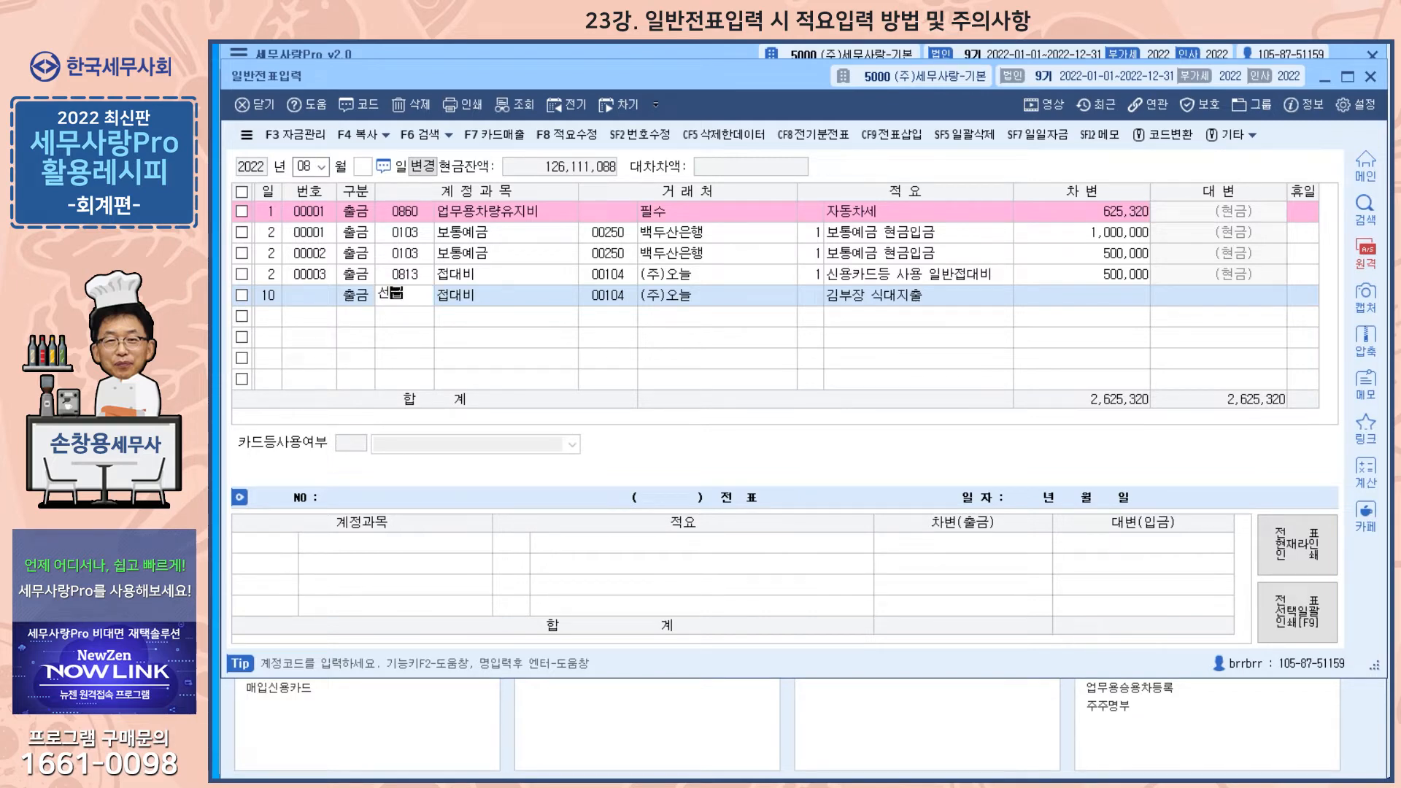
pyautogui.press('Return')
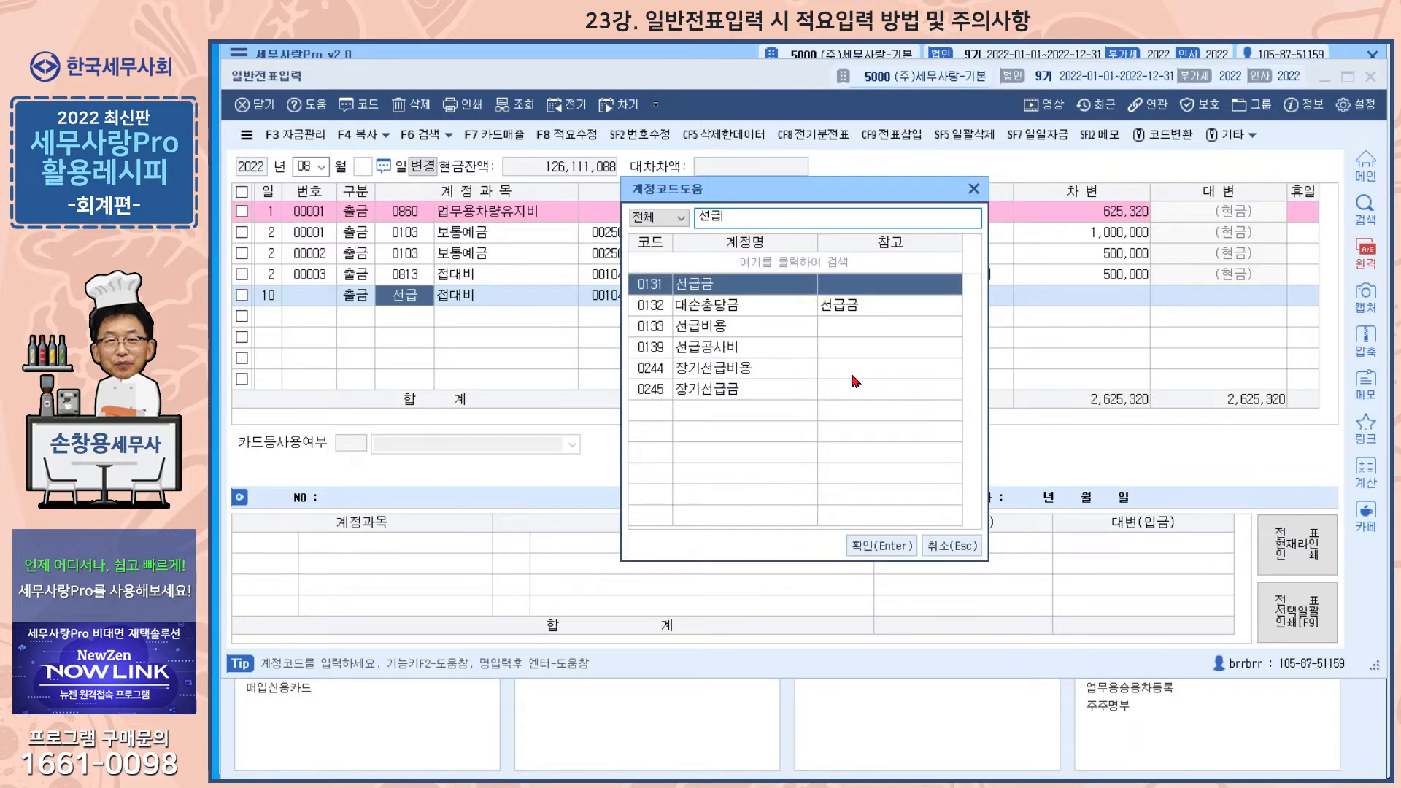
pyautogui.press('Return')
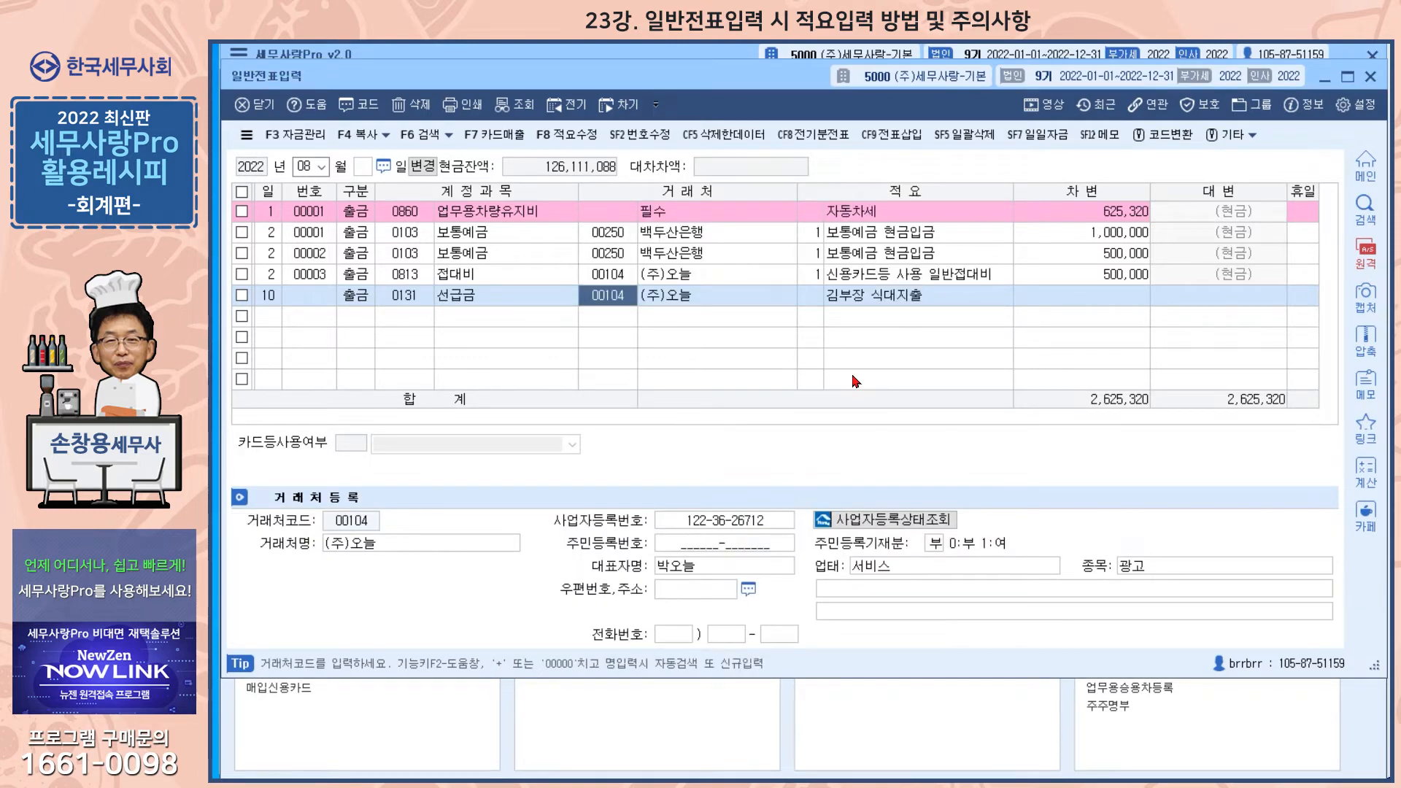
# - Replace the memo text of the day 10 선급금 entry with "제품100구입관련 선급"
pyautogui.press('Return')
pyautogui.press('Return')
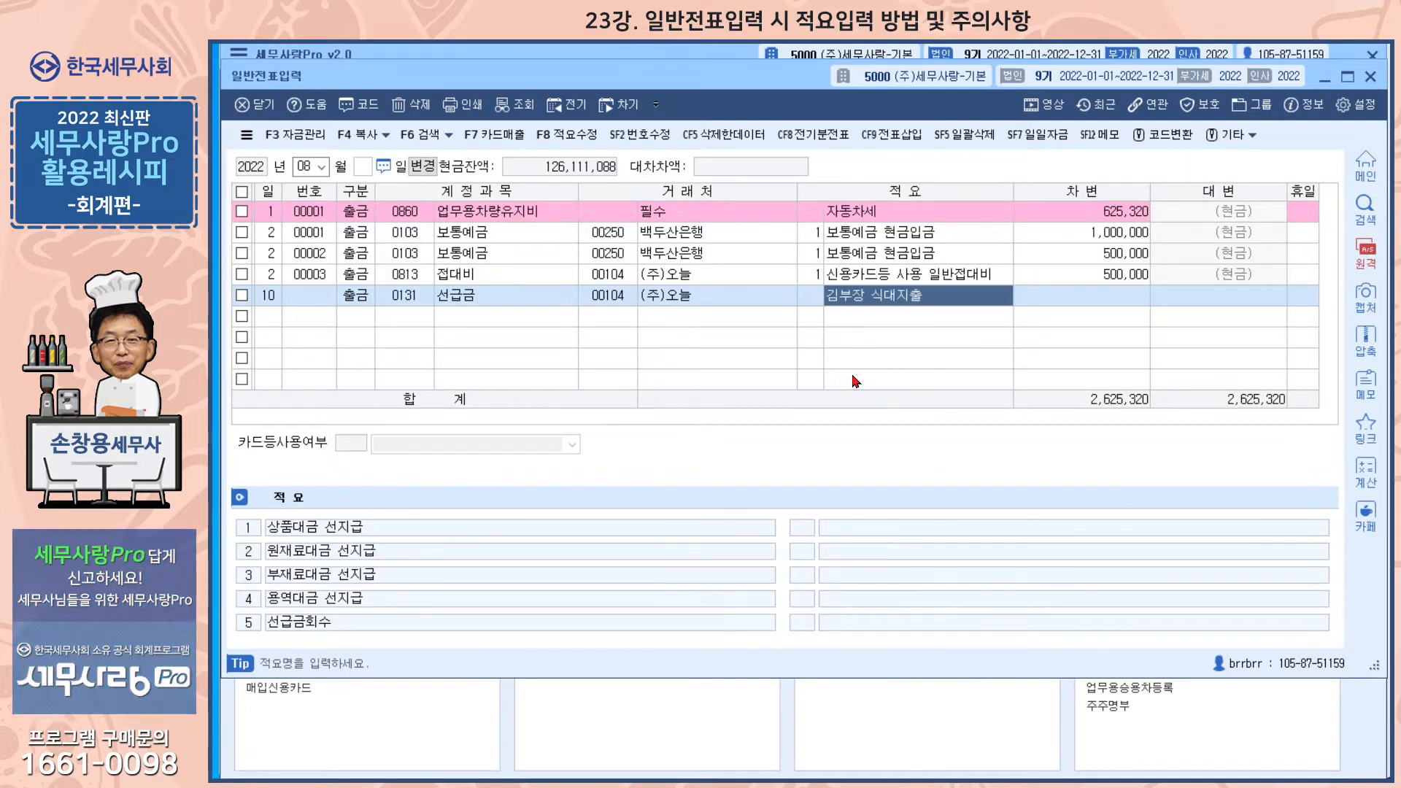
pyautogui.write('제품')
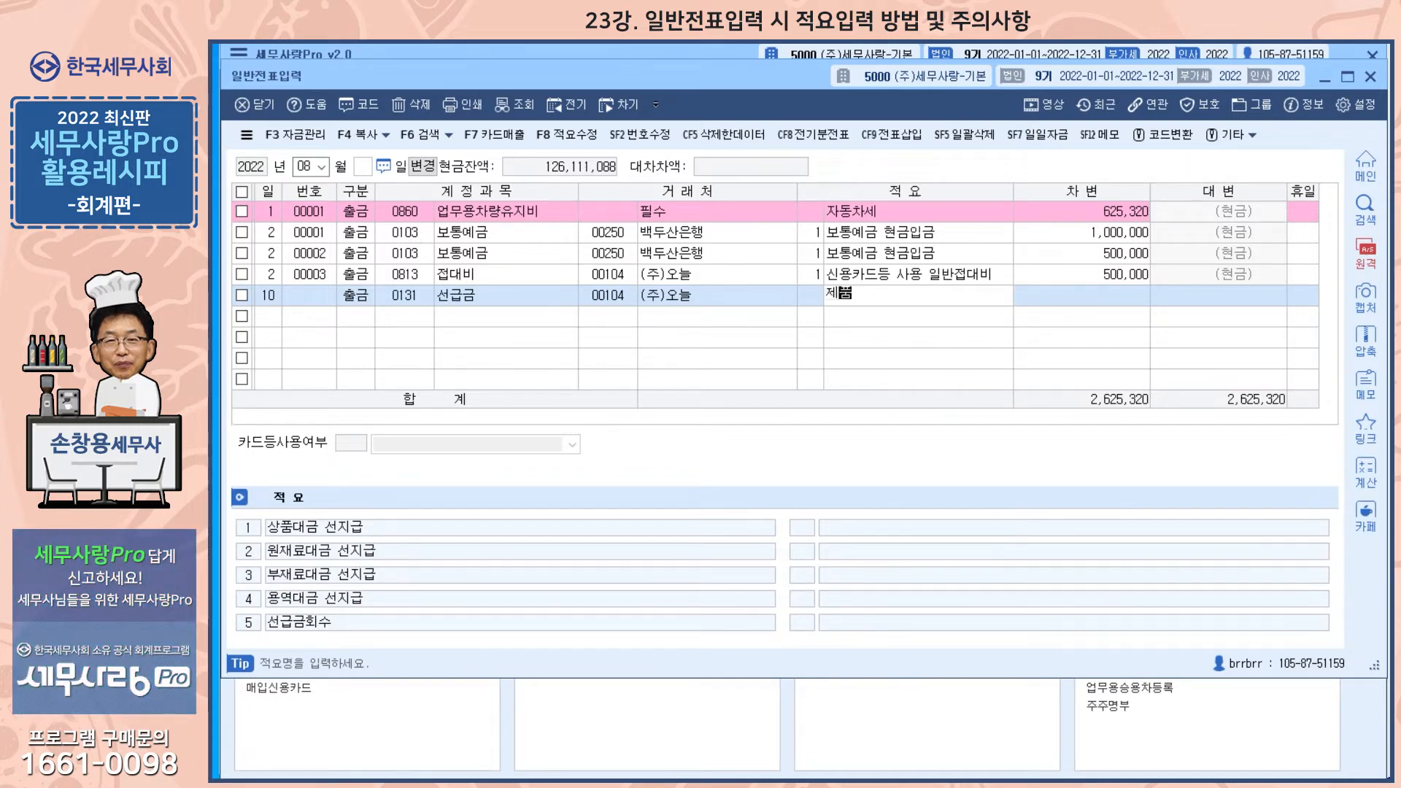
pyautogui.write('100구이')
pyautogui.write('관련')
pyautogui.write(' 서')
pyautogui.write('급')
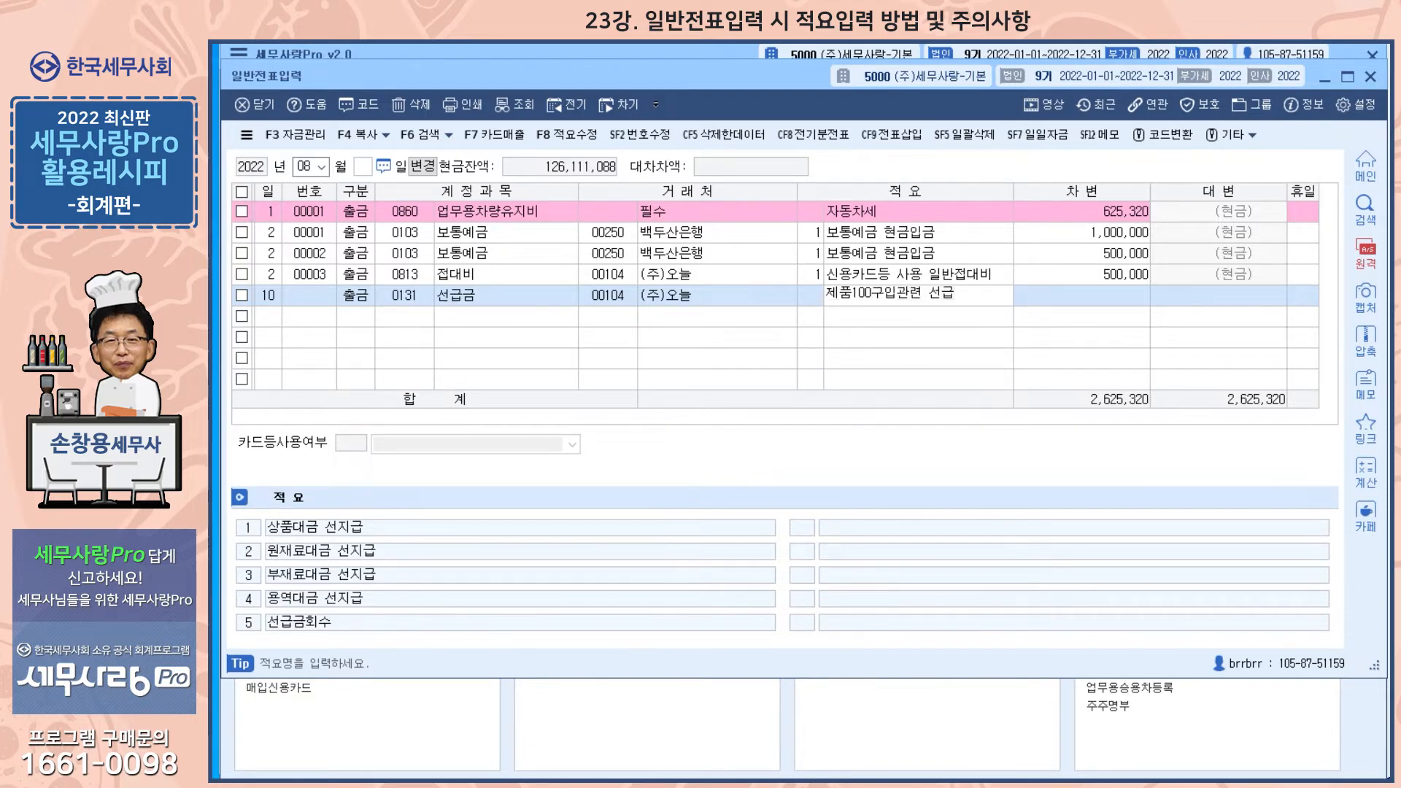
pyautogui.press('Return')
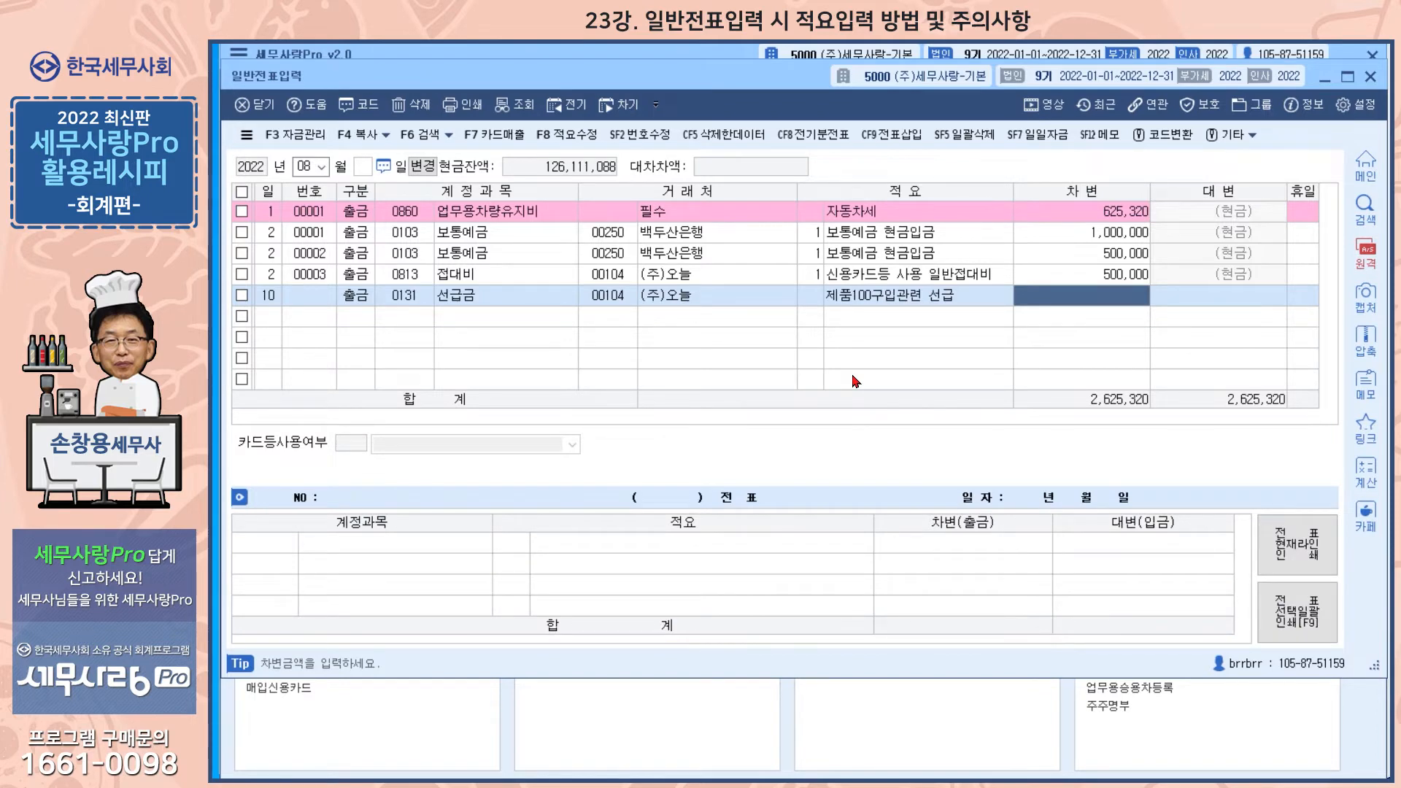
# - Open the memo registration (적요수정) for the 선급금 account and go through its registered memos 1 to 5
pyautogui.click(895, 301)
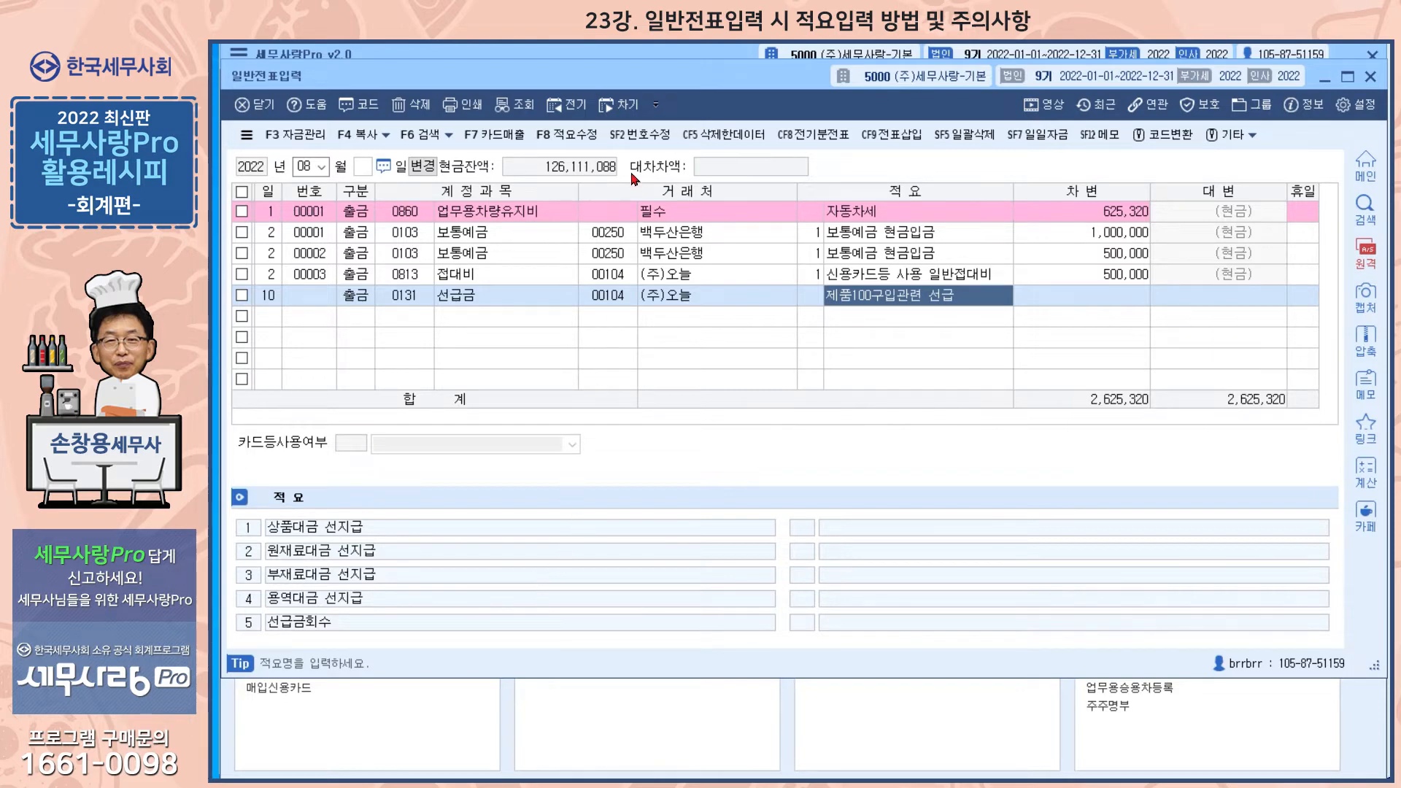
pyautogui.click(578, 143)
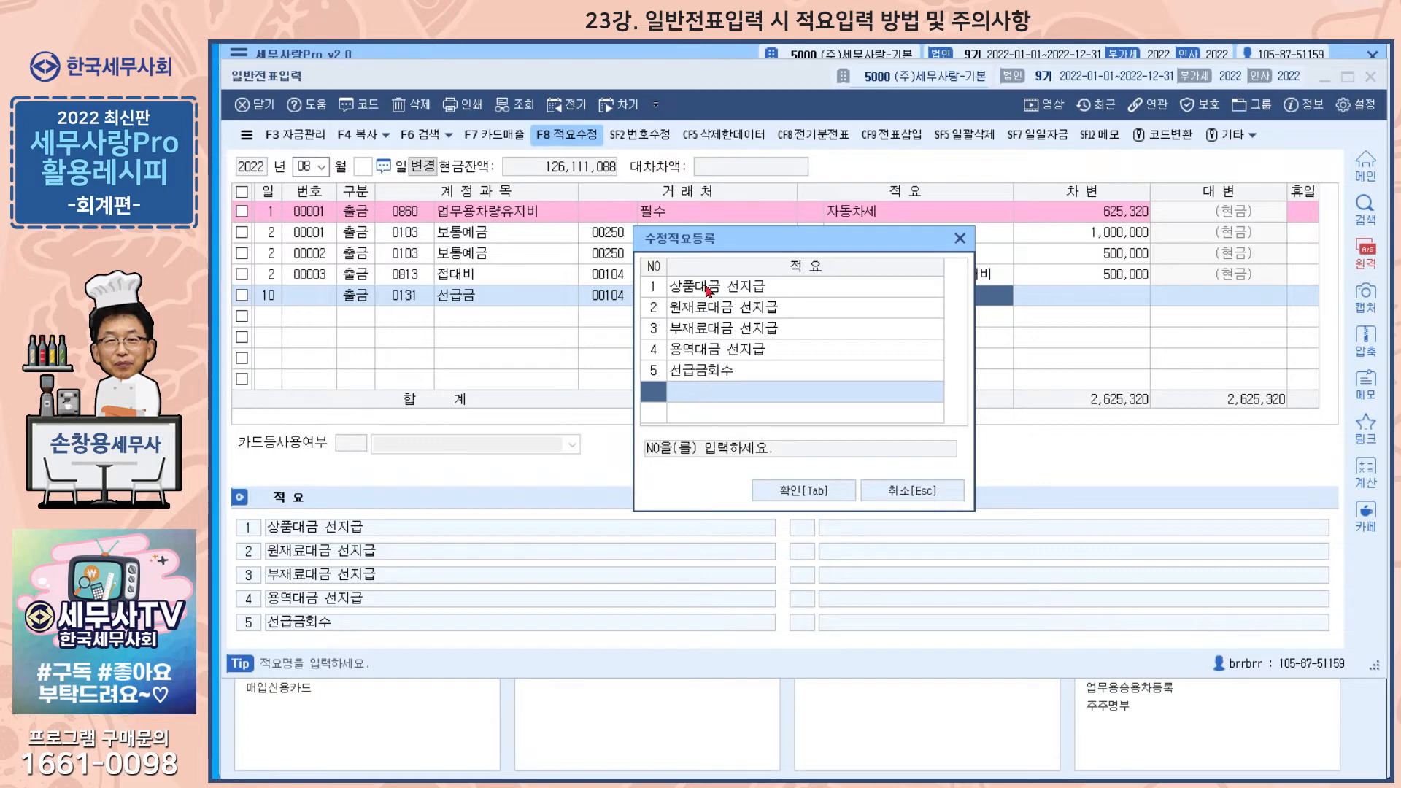
pyautogui.click(708, 287)
pyautogui.click(709, 307)
pyautogui.click(709, 329)
pyautogui.click(709, 349)
pyautogui.click(704, 370)
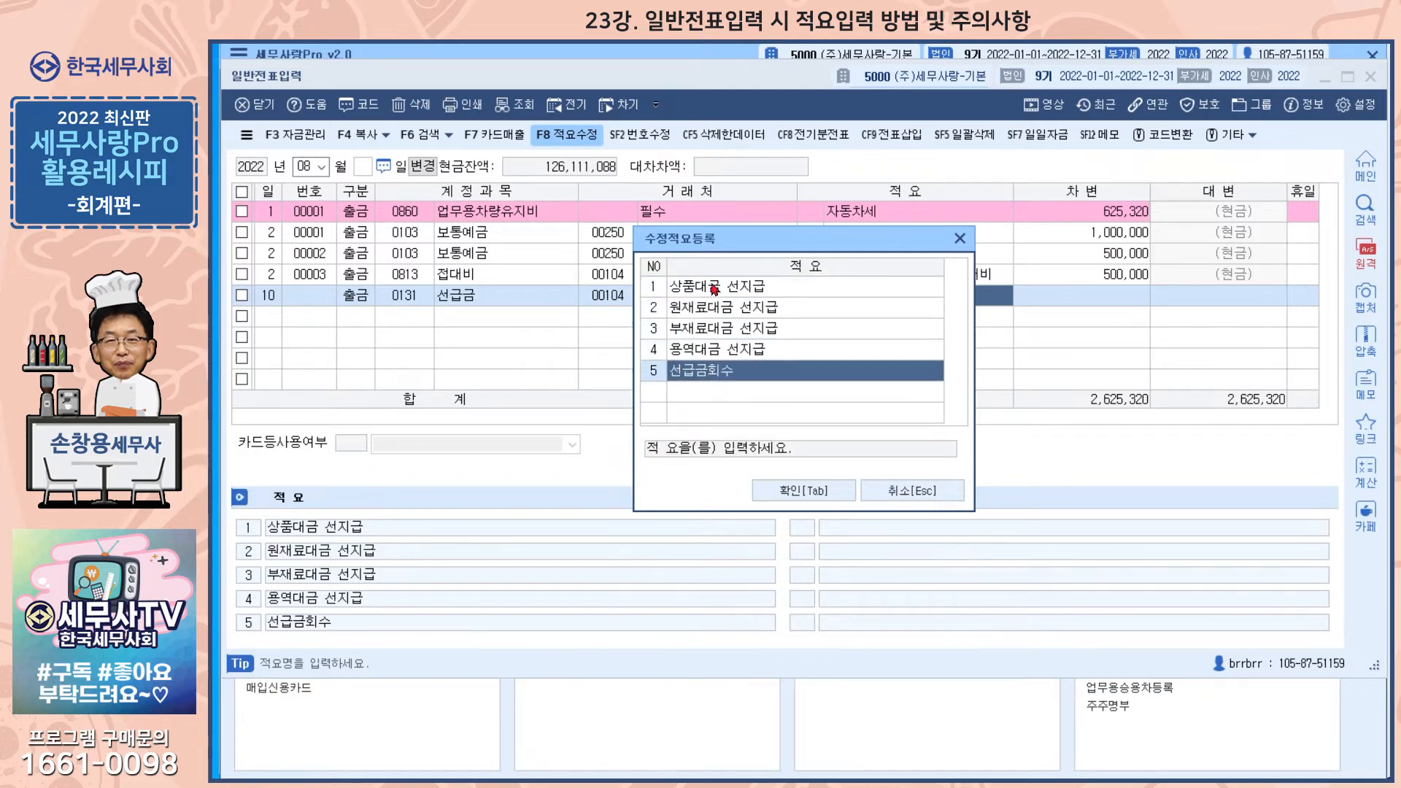
pyautogui.click(717, 285)
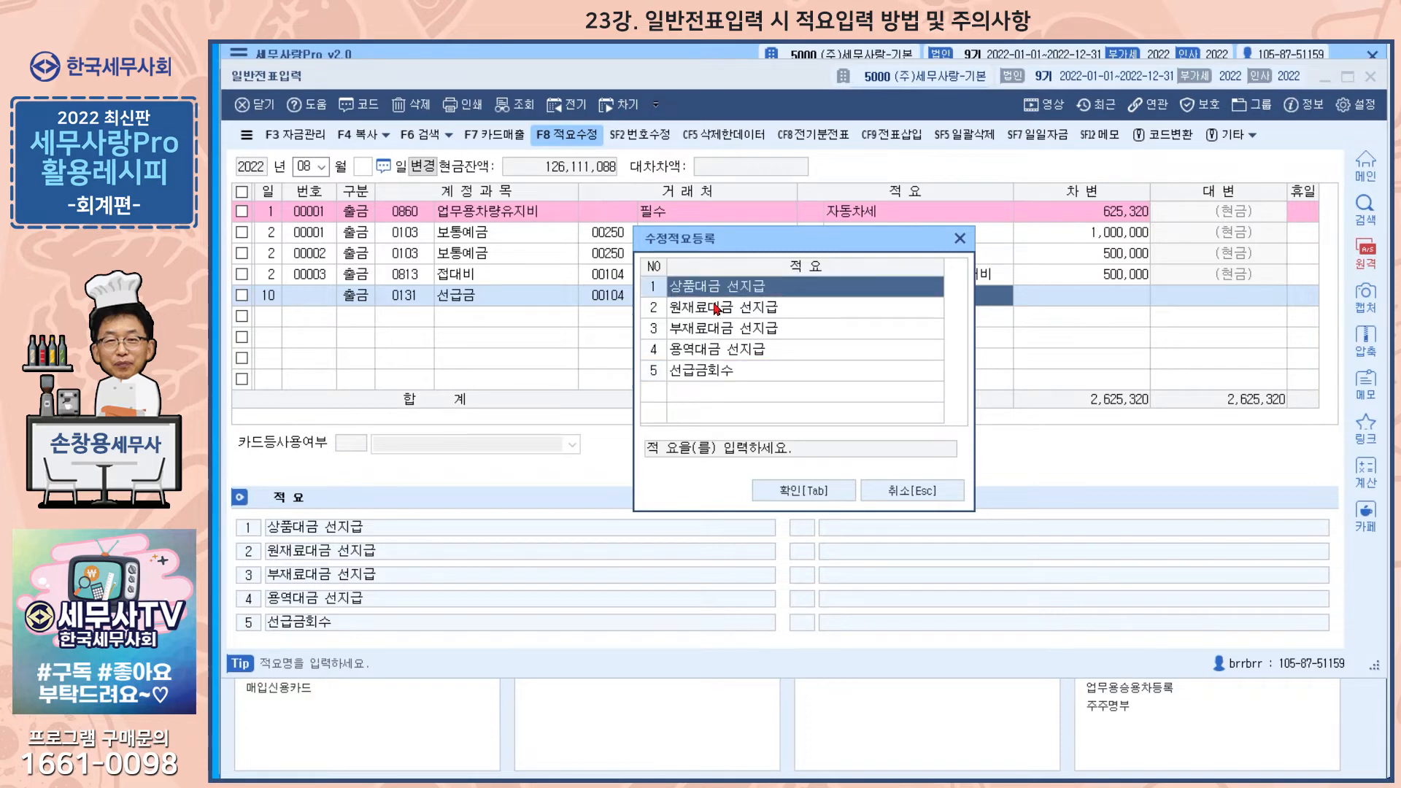
# - Register a new 선급금 memo with number 6 and the text "원재료 구입관련 대금 예금인출"
pyautogui.click(666, 394)
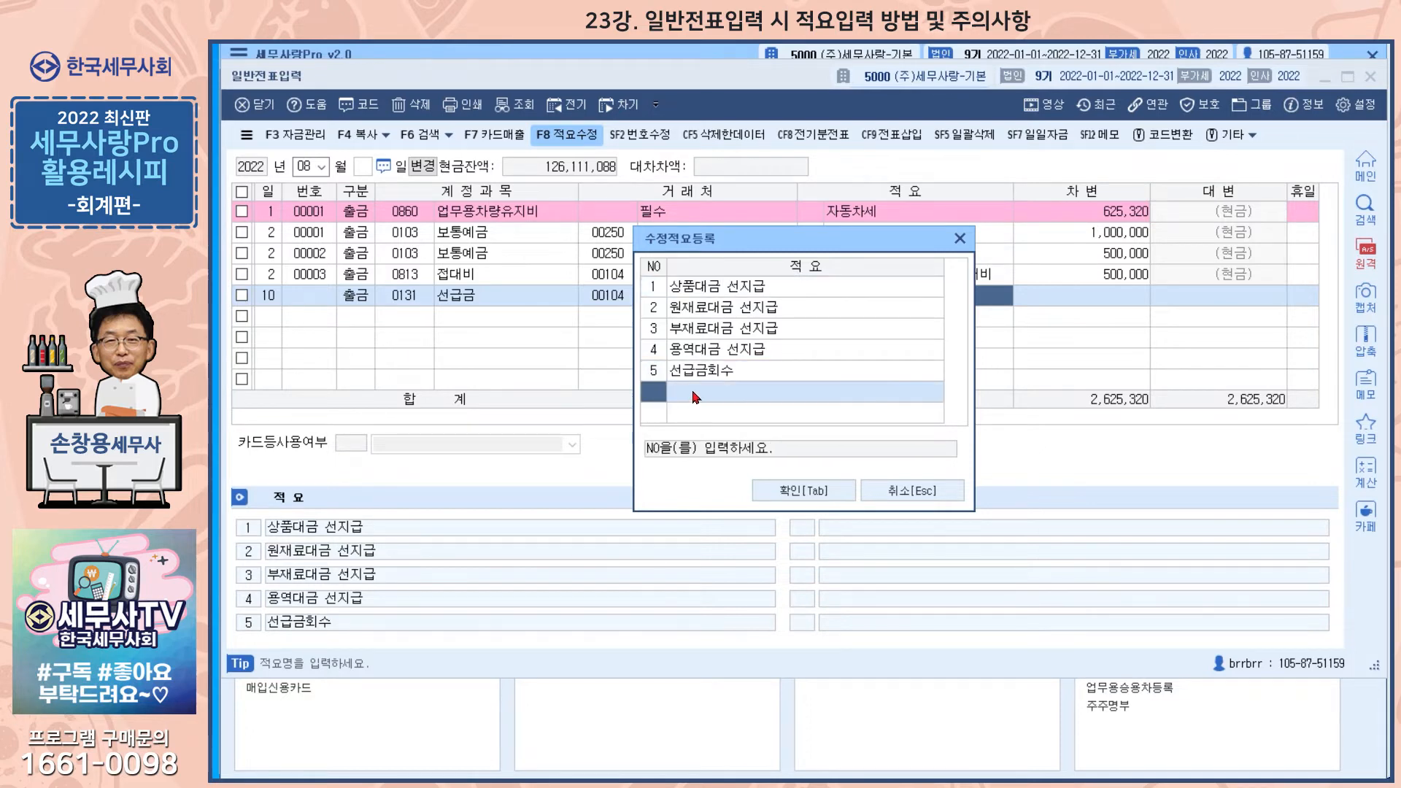
pyautogui.write('6')
pyautogui.press('Return')
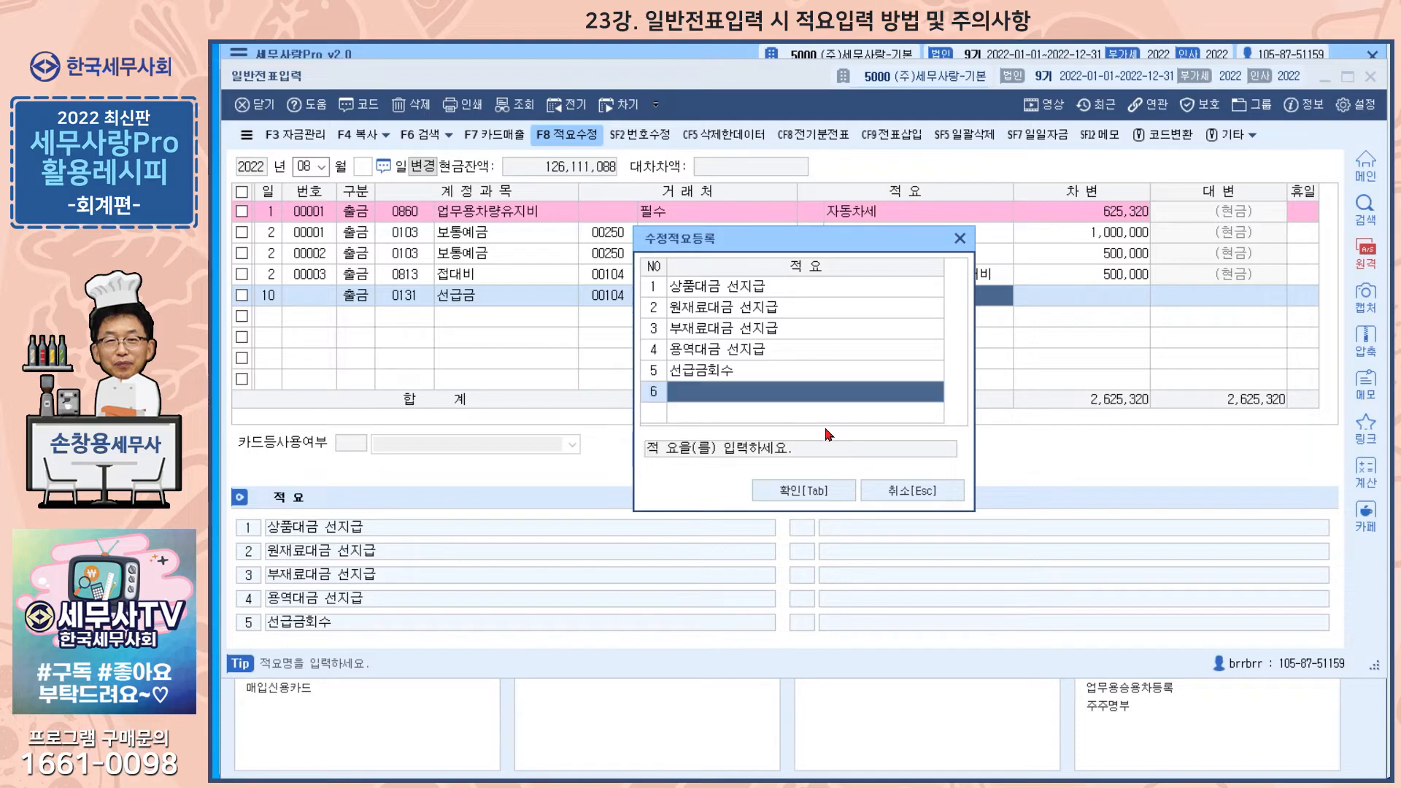
pyautogui.write('원')
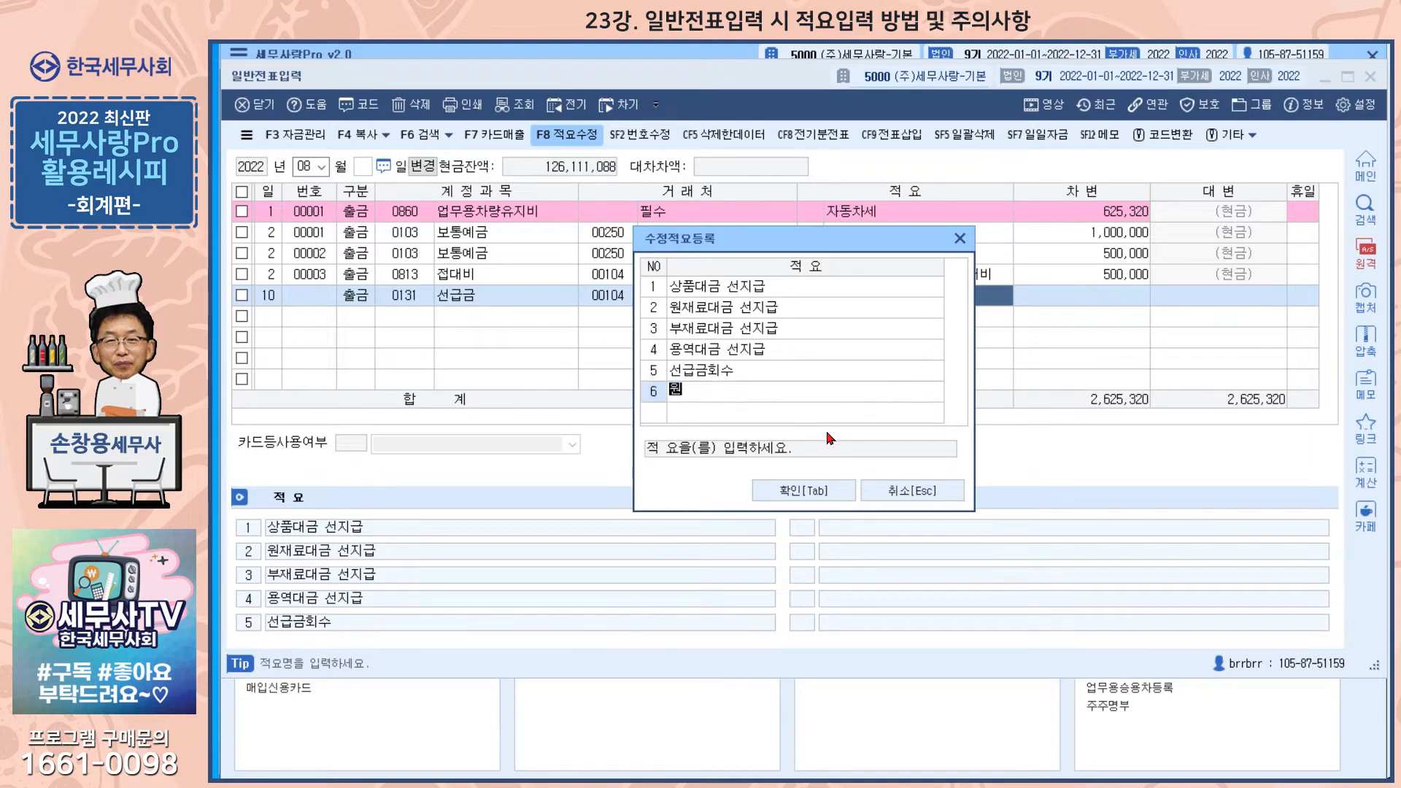
pyautogui.write('재료 구이')
pyautogui.write('관련')
pyautogui.write(' 대금 예')
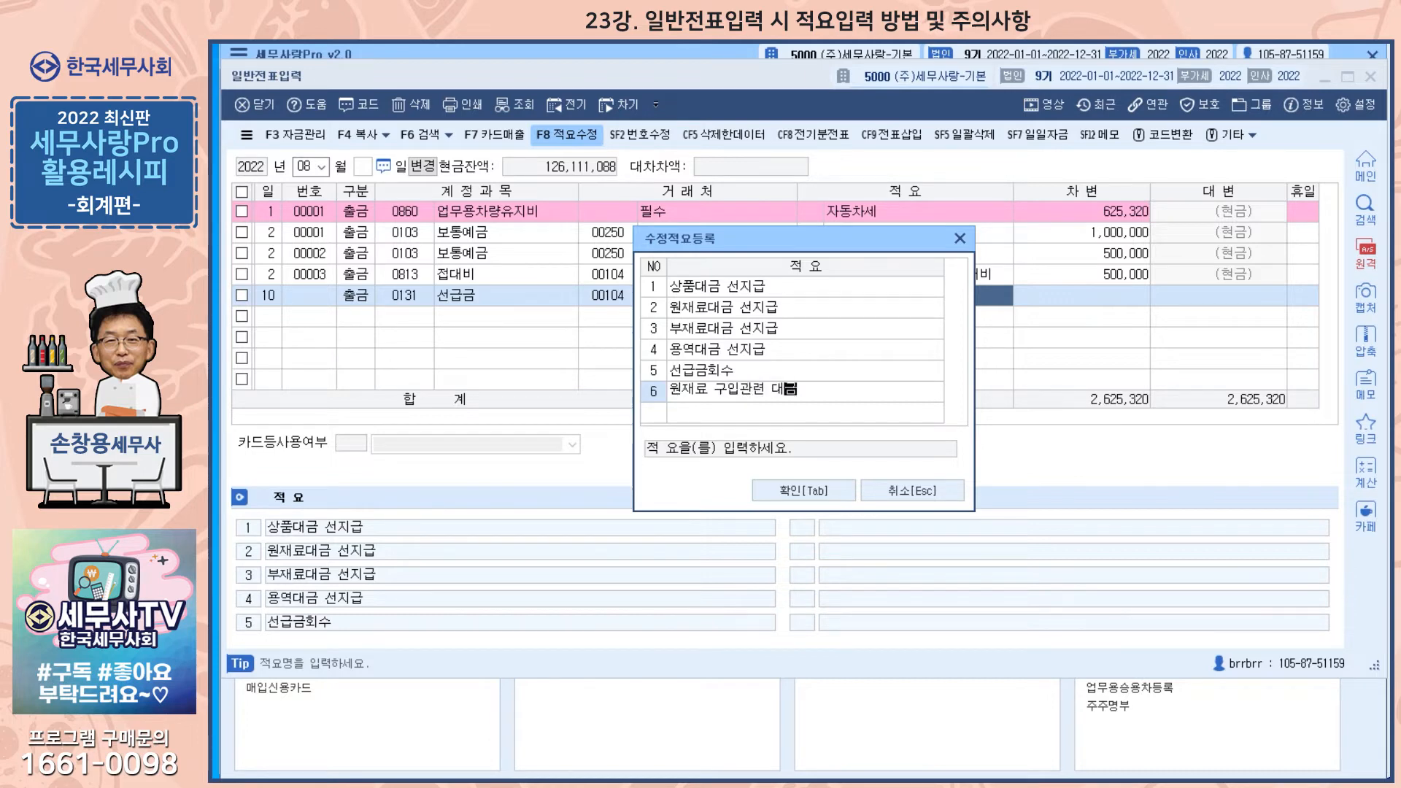
pyautogui.write('금인출')
pyautogui.press('Return')
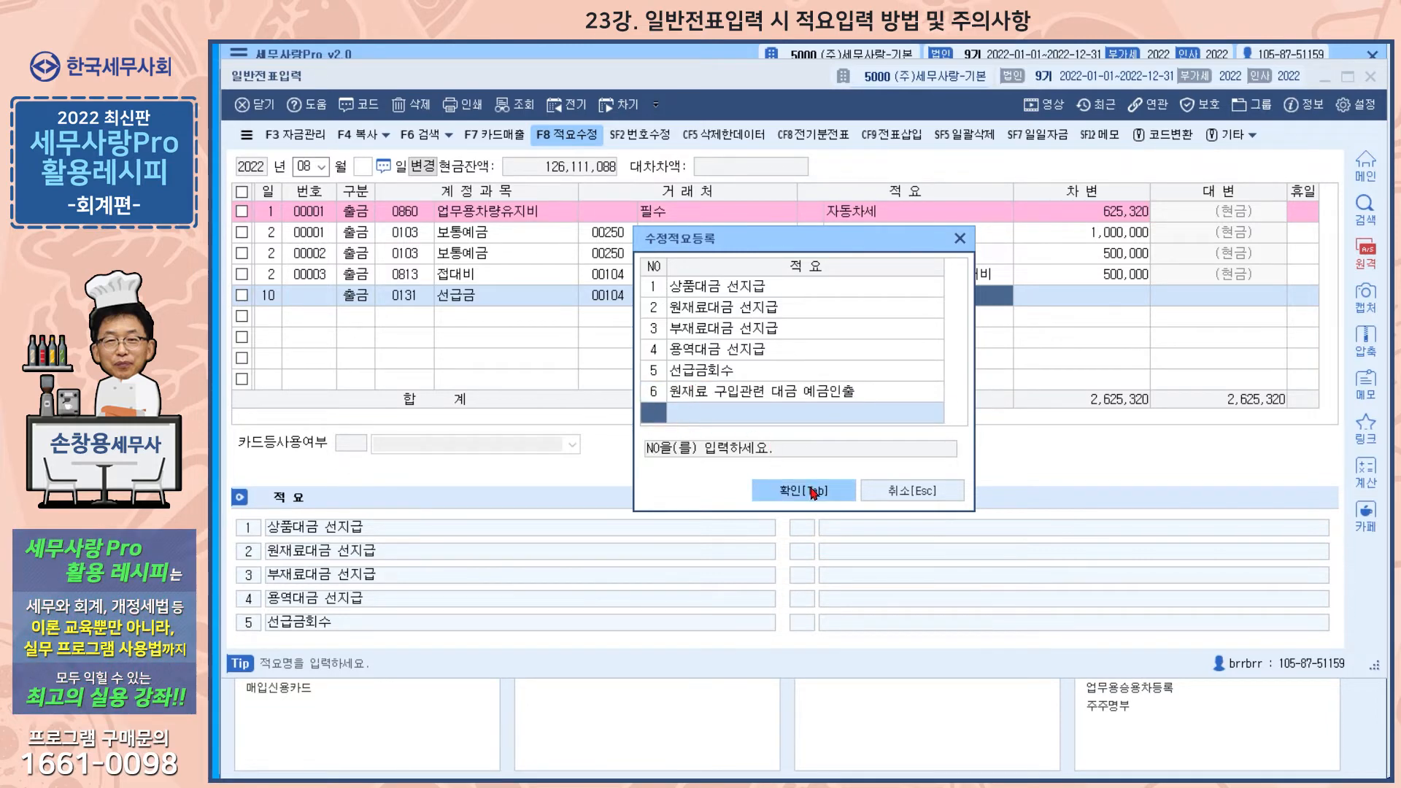
pyautogui.click(771, 392)
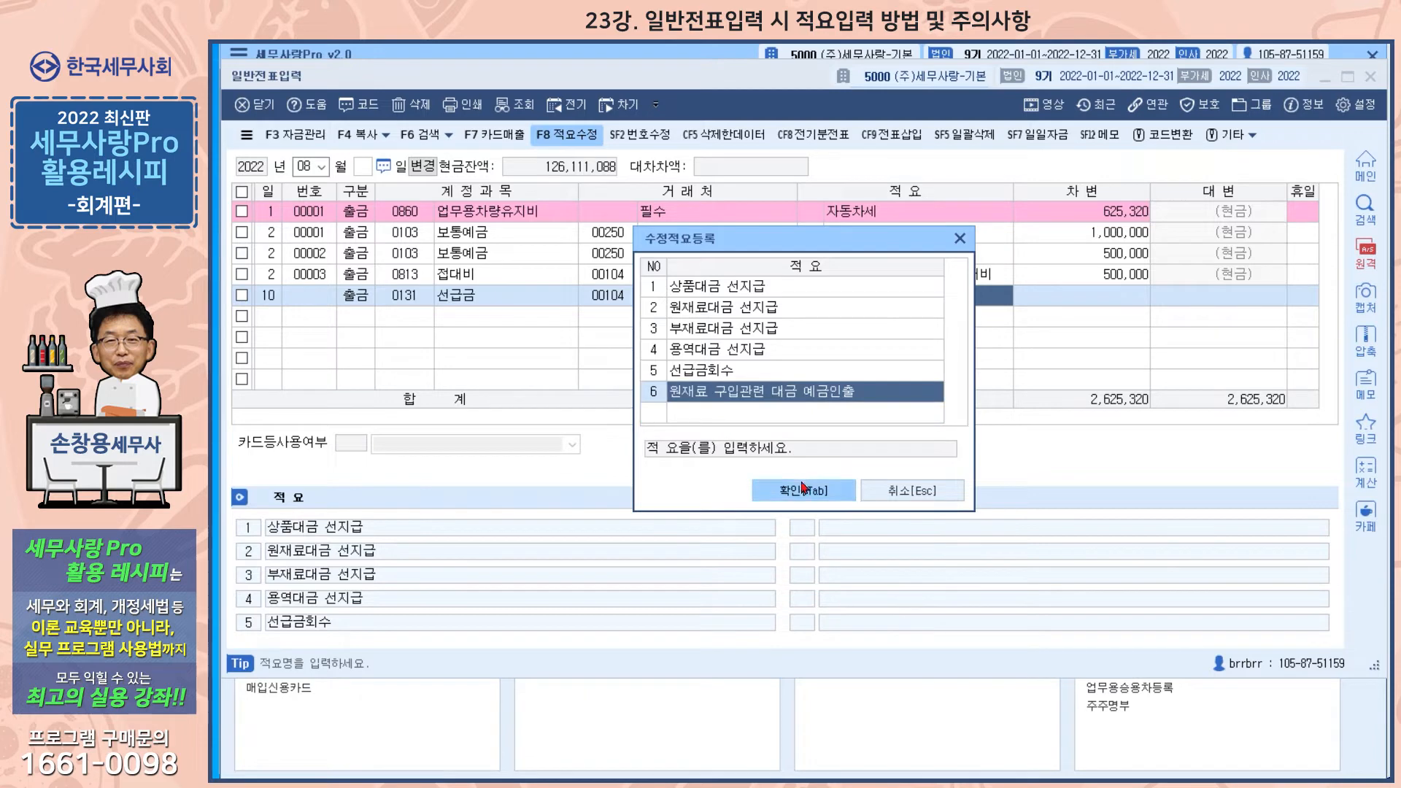
pyautogui.click(803, 490)
# - Apply the newly registered memo code 6 to the day 10 선급금 entry
pyautogui.click(807, 300)
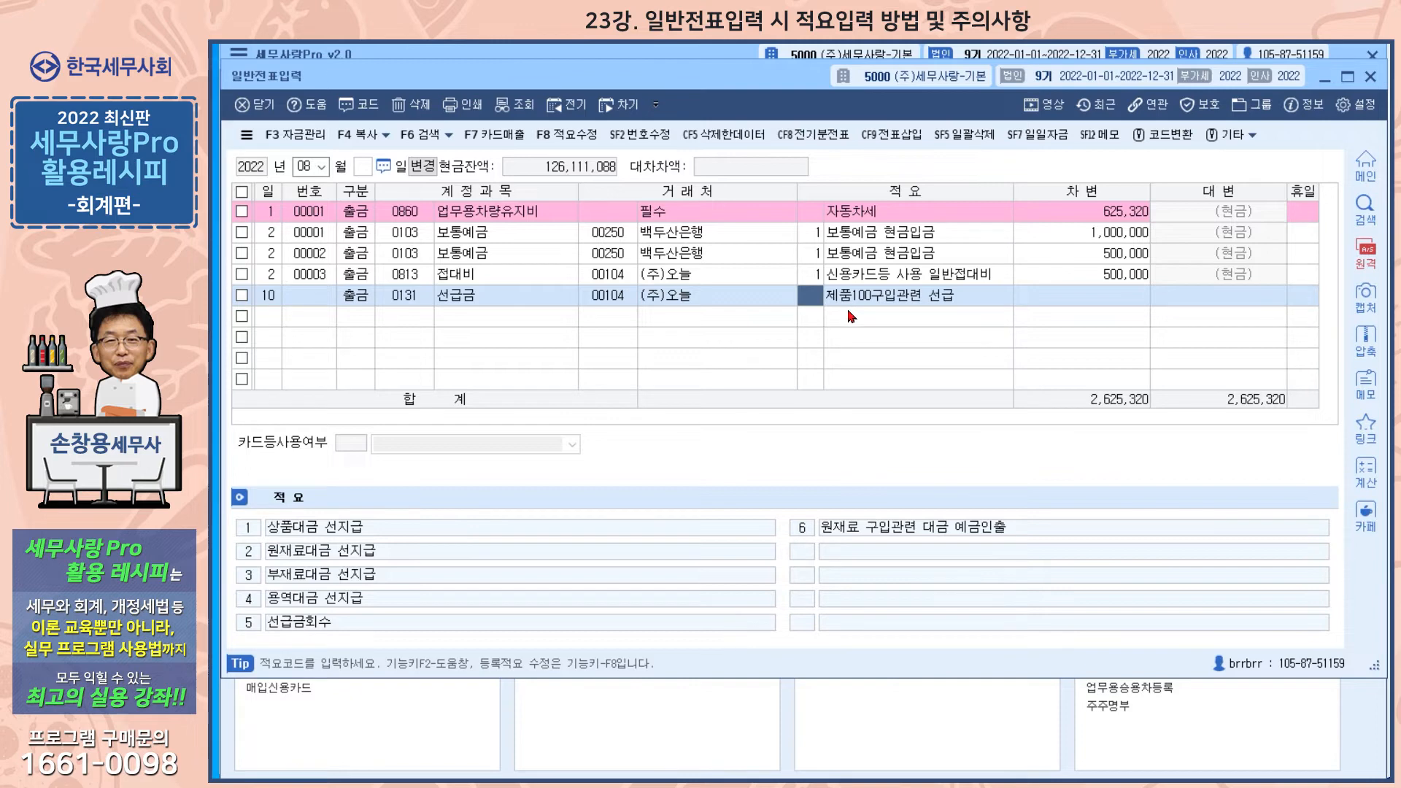
pyautogui.write('6')
pyautogui.press('Return')
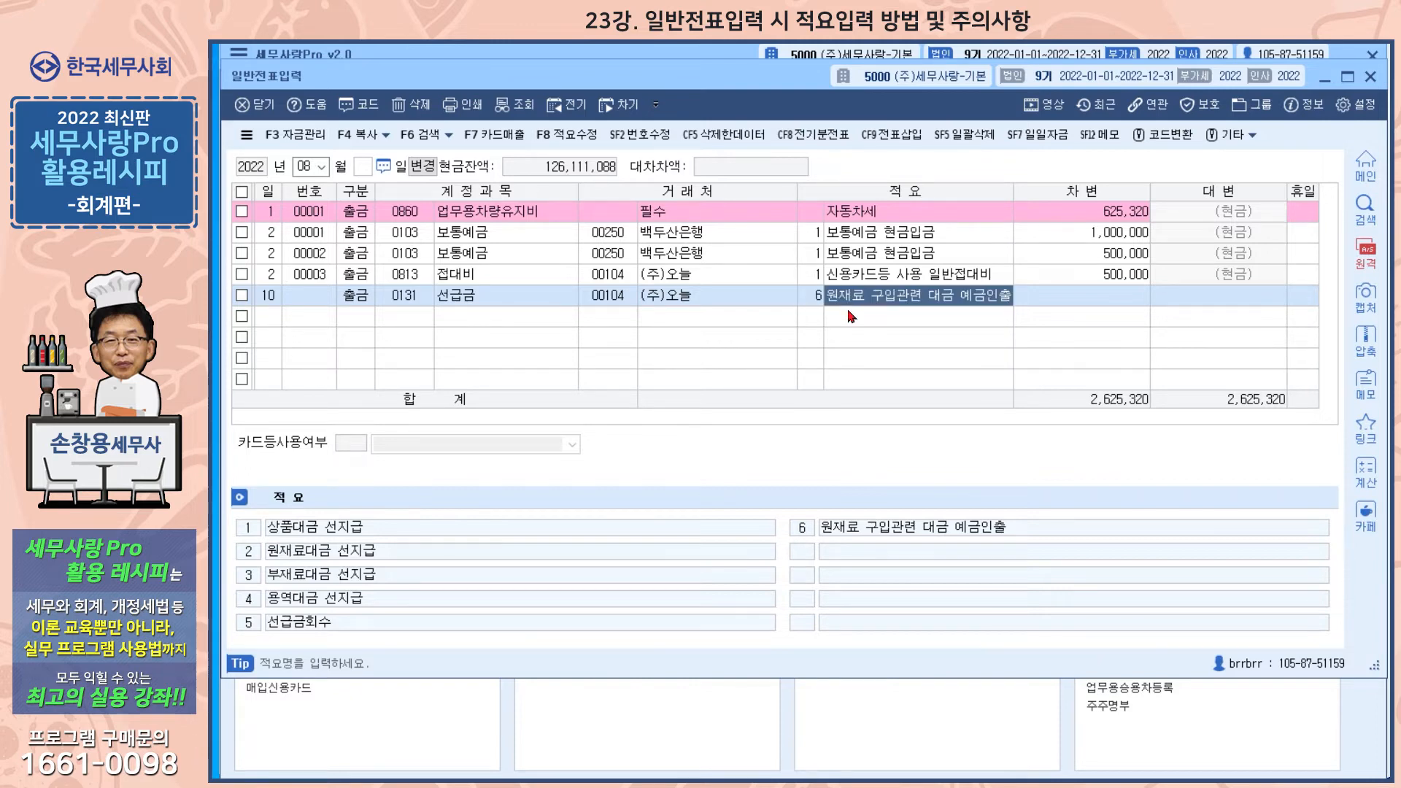
pyautogui.press('Return')
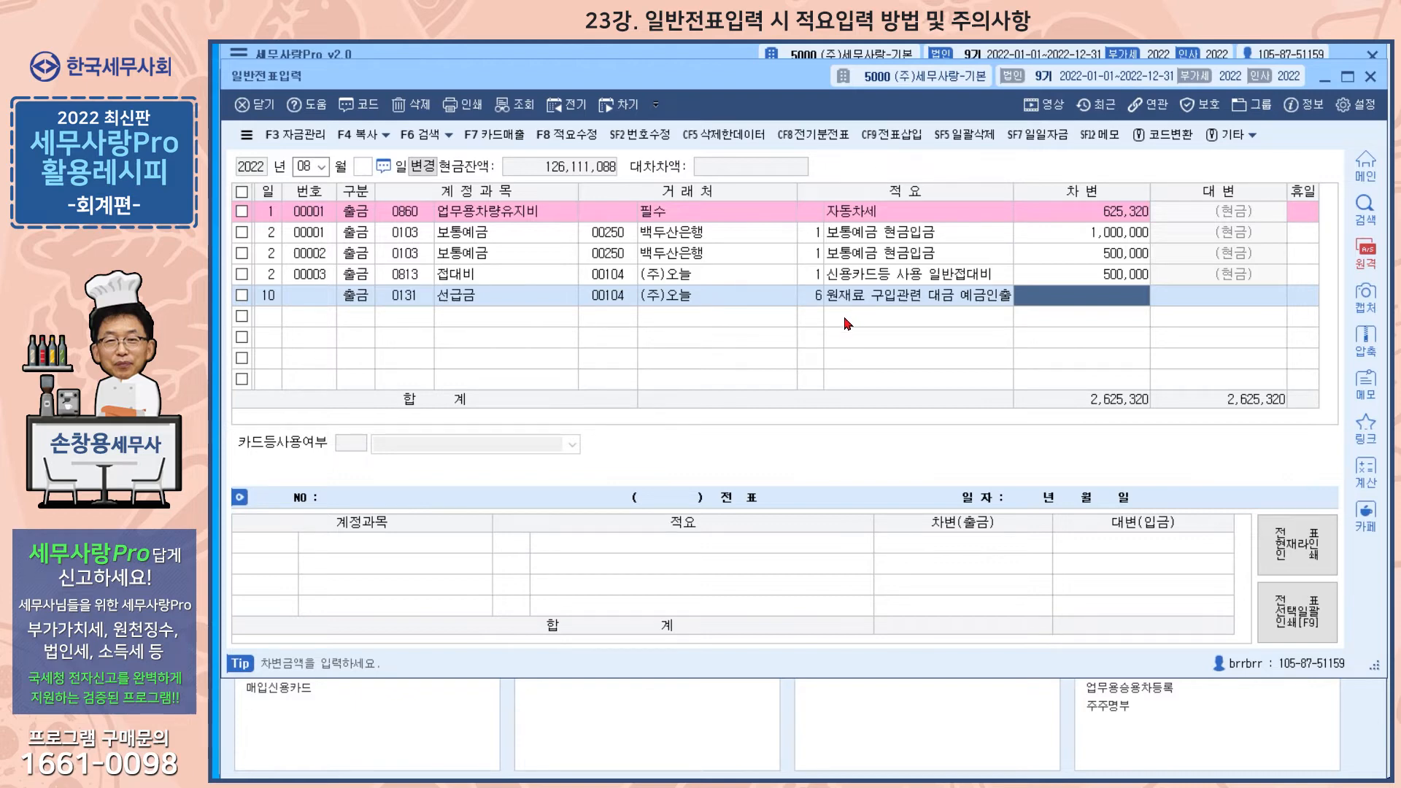
# - Change the account of the day 10 entry to 0153 원재료 by searching the account codes for "원재"
pyautogui.click(413, 303)
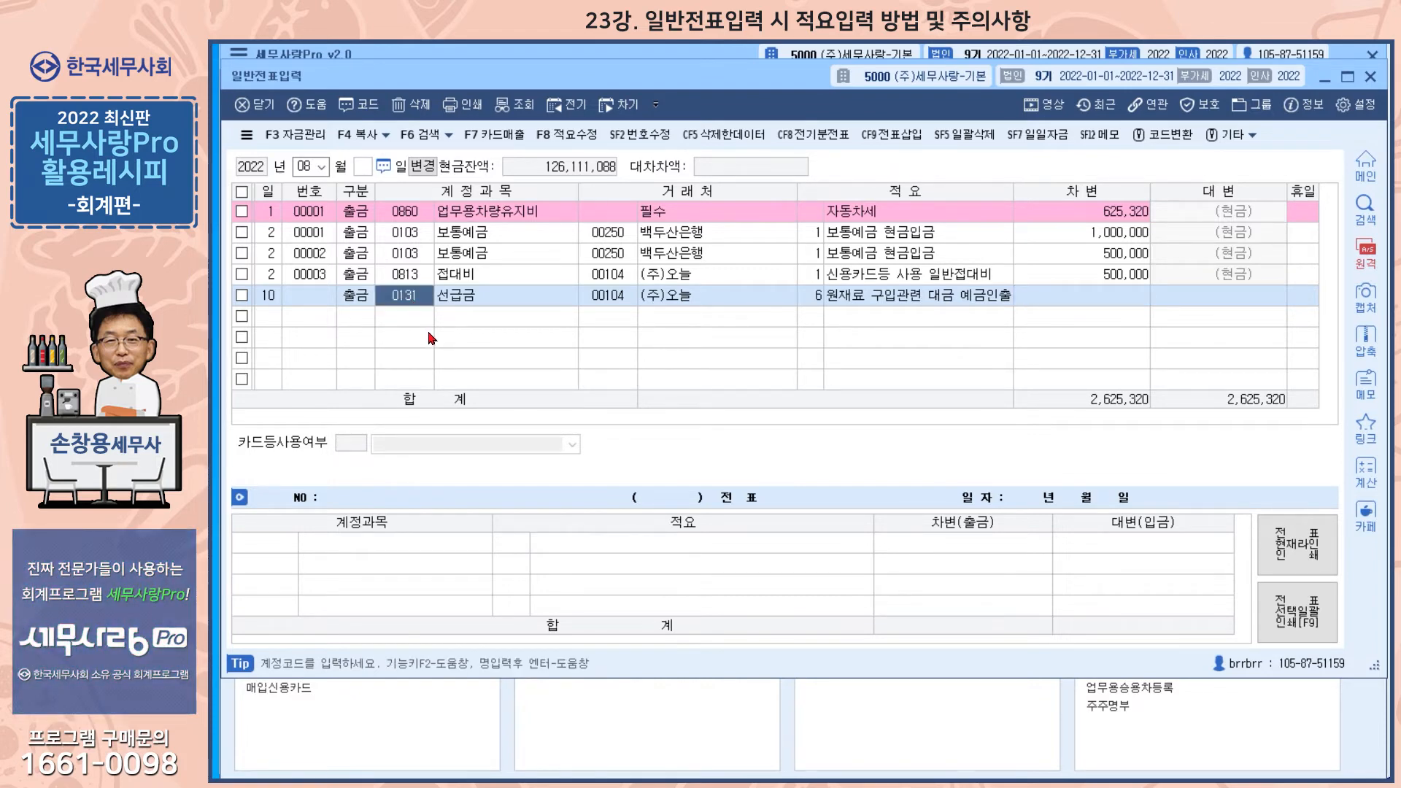
pyautogui.write('워')
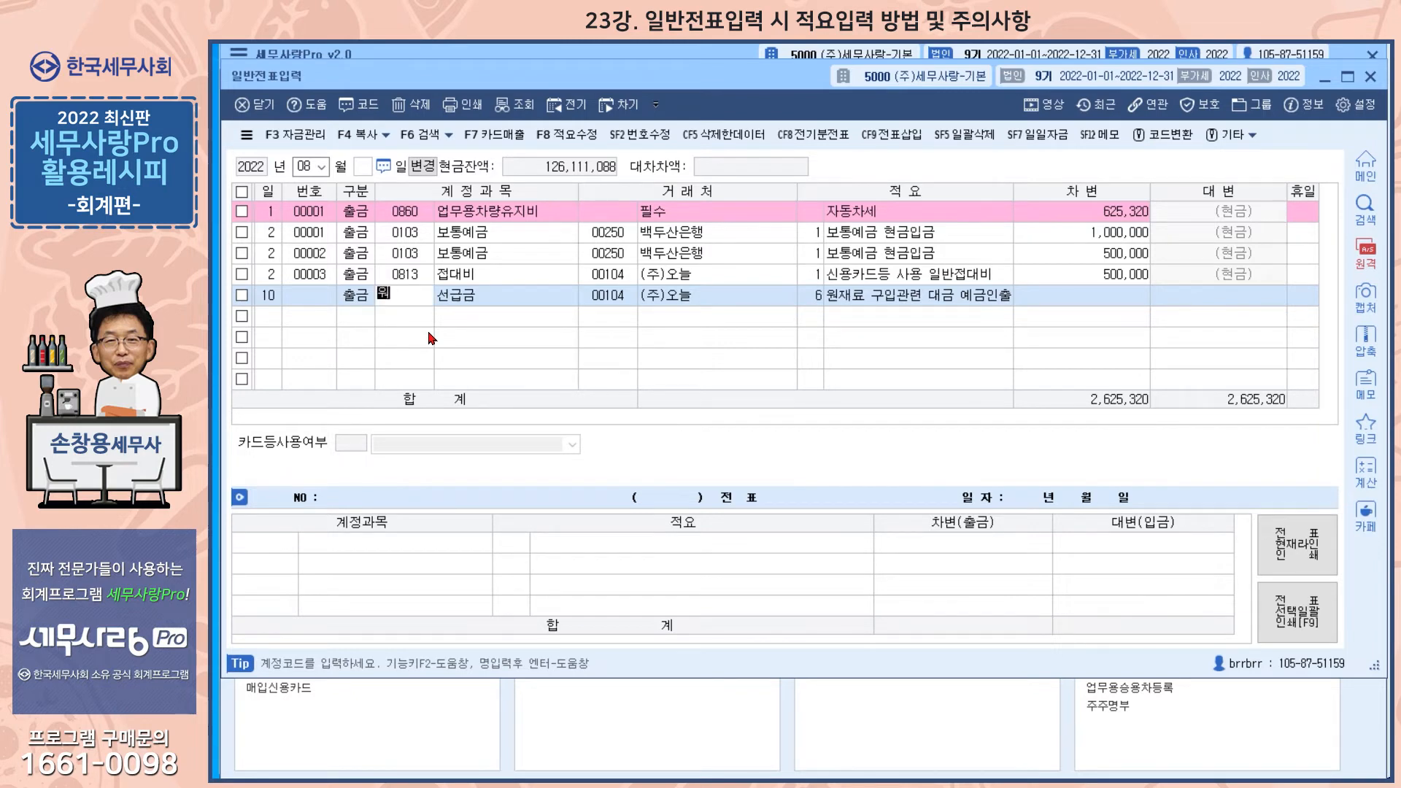
pyautogui.write('ㄴ재')
pyautogui.press('Return')
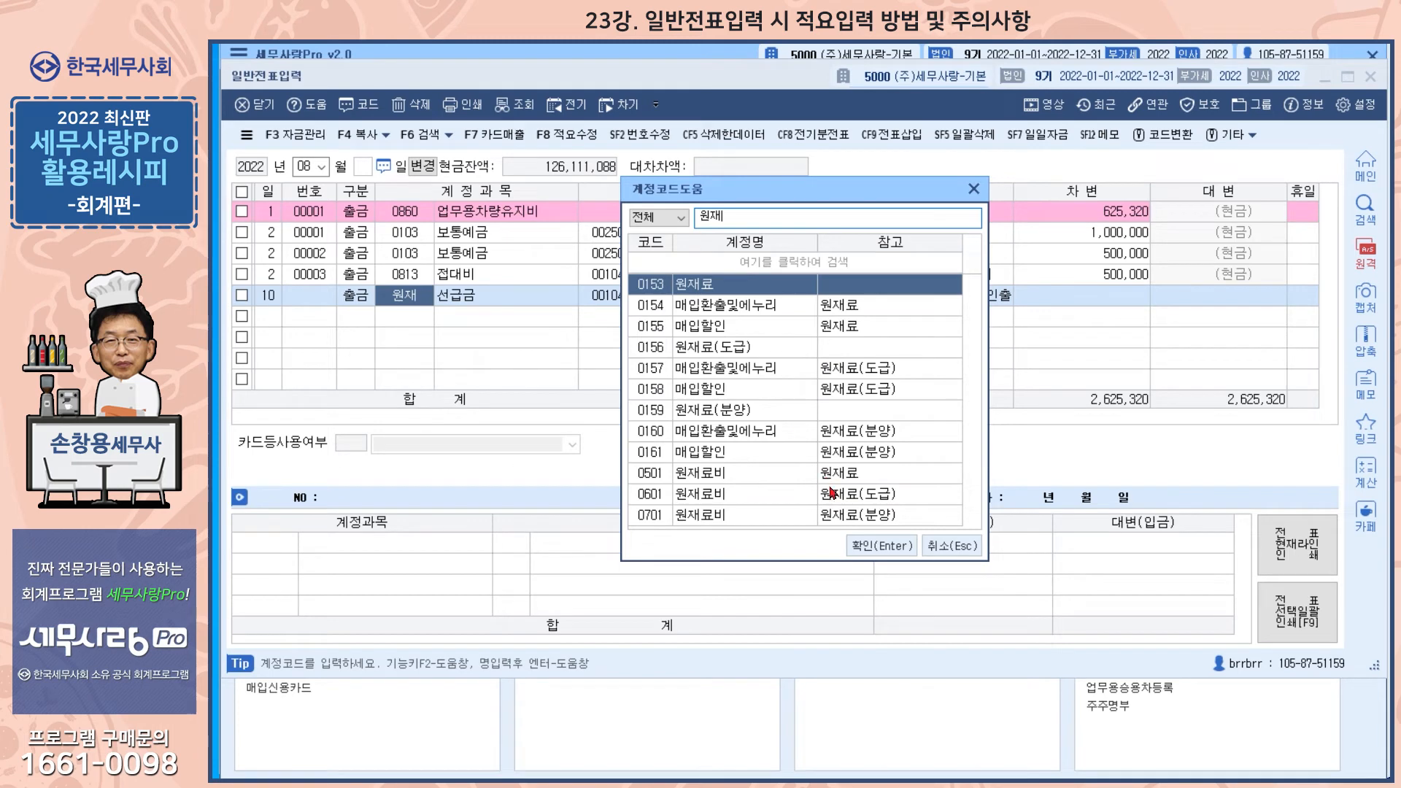
pyautogui.click(859, 547)
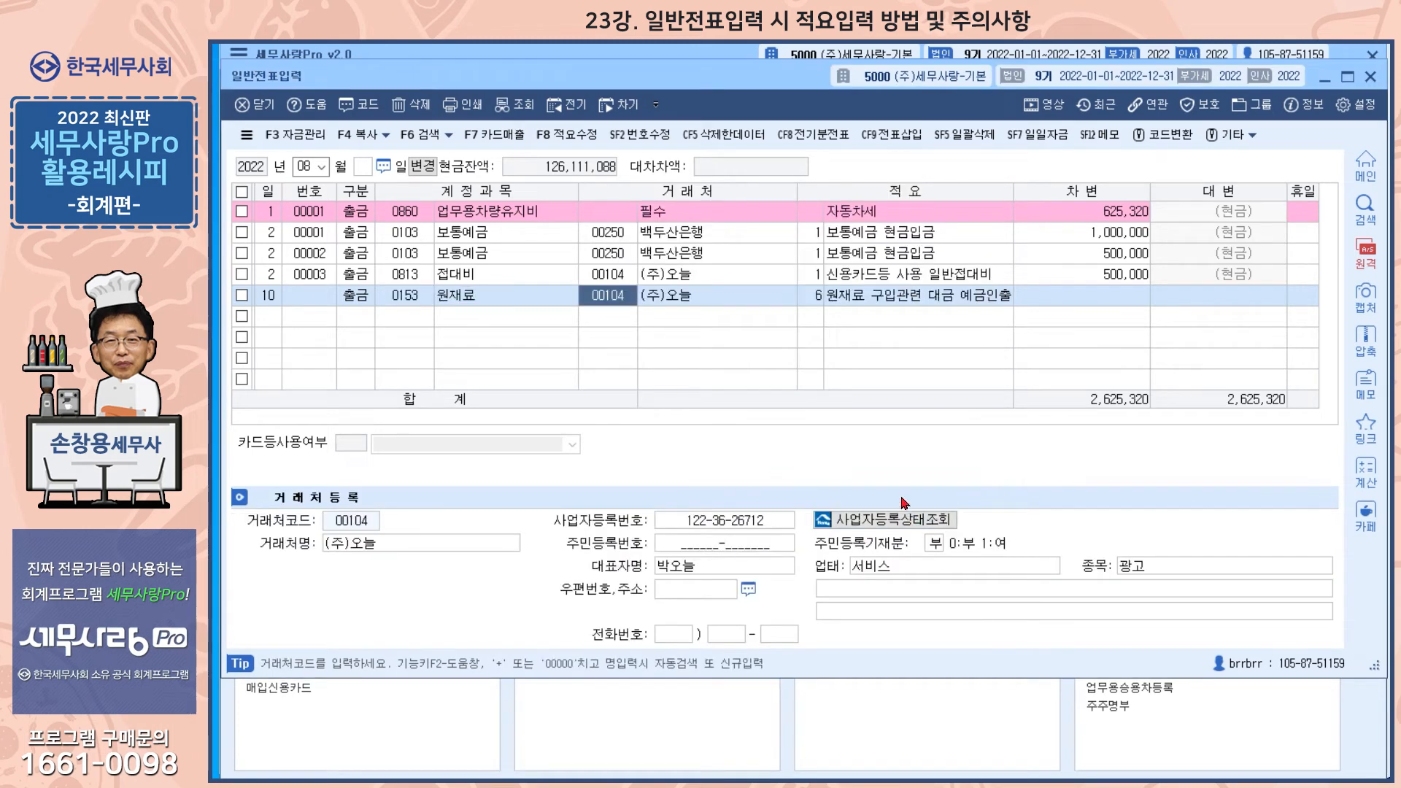
# - Complete the 원재료 entry with memo code 6 (의제매입세액공제신고서 자동반영분) and a debit amount of 500,000
pyautogui.press('Return')
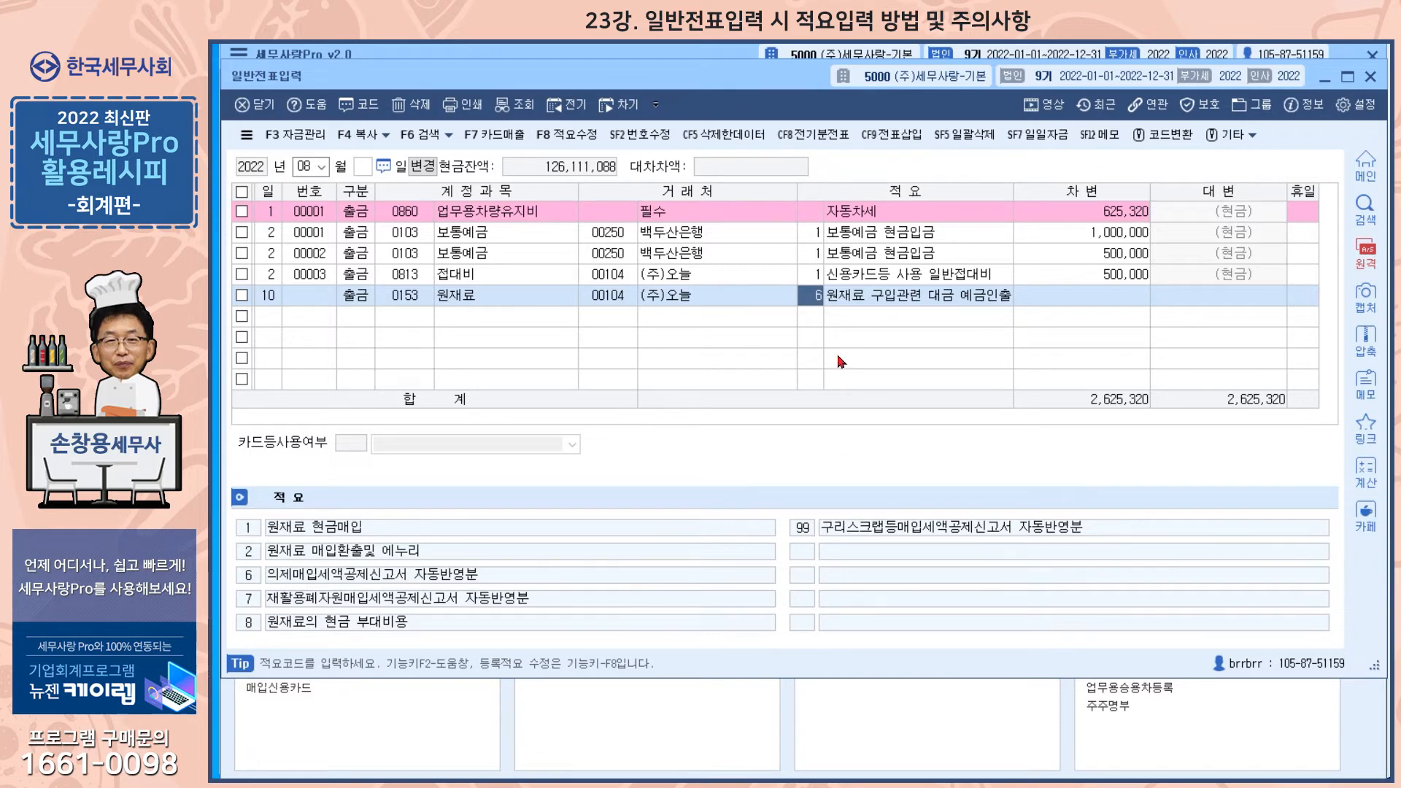
pyautogui.write('6')
pyautogui.press('Return')
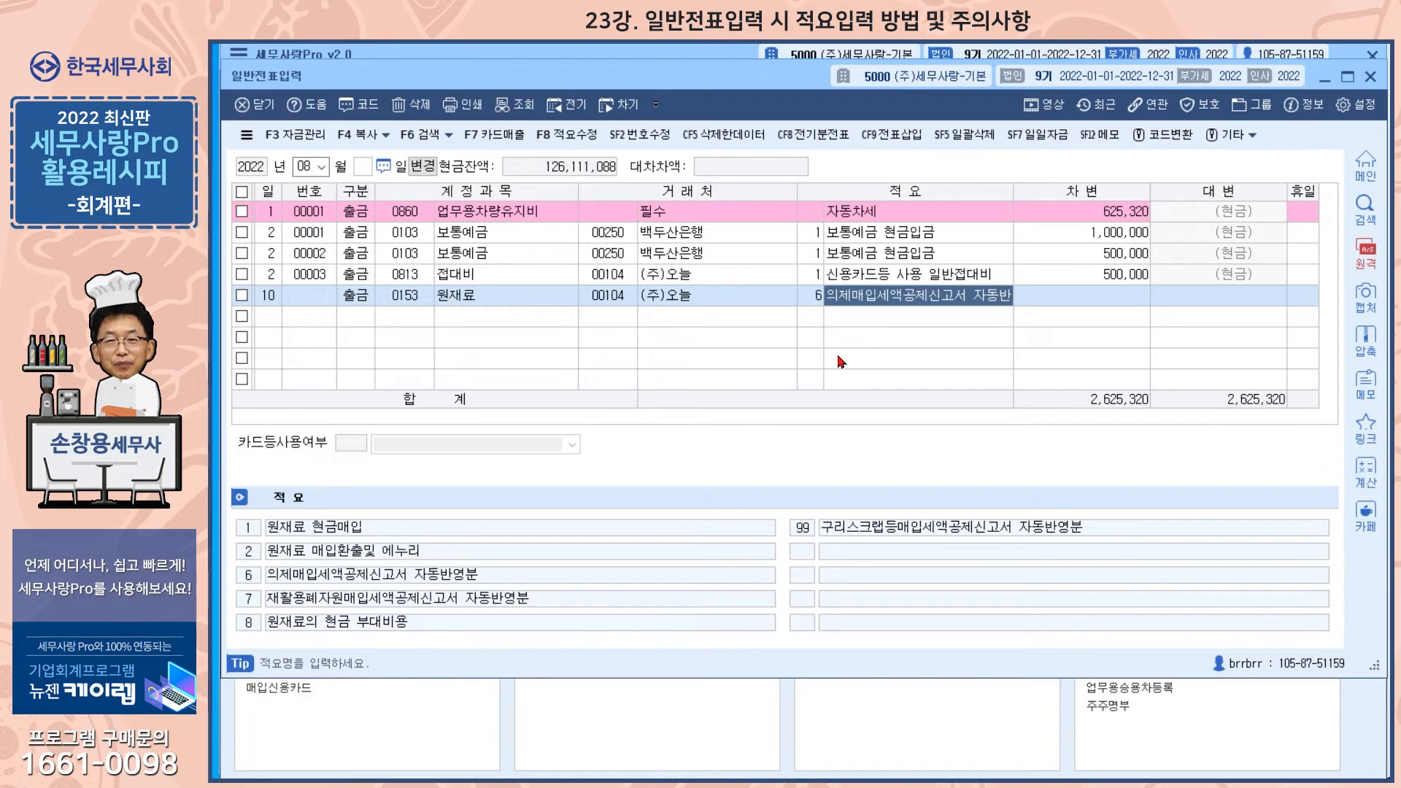
pyautogui.press('Return')
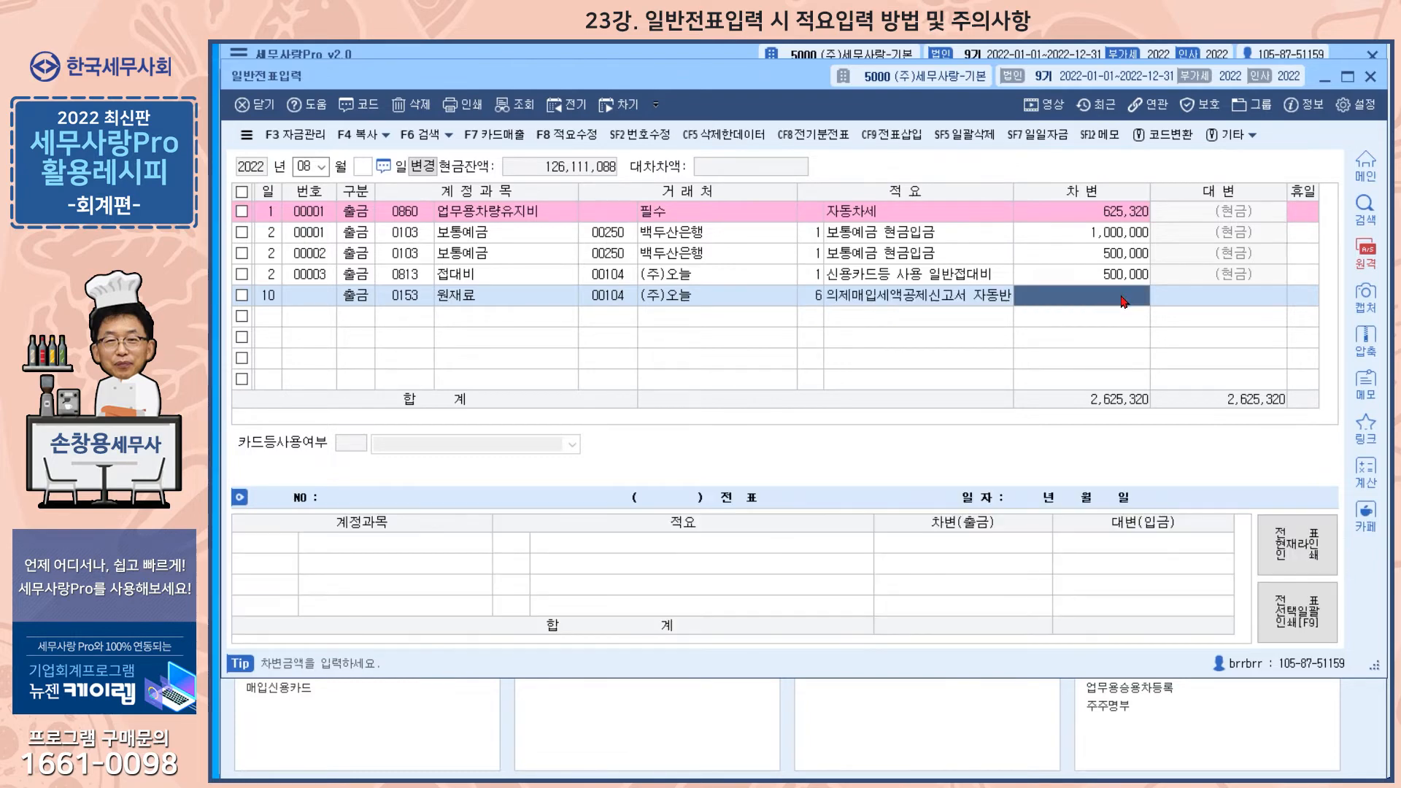
pyautogui.write('5000000')
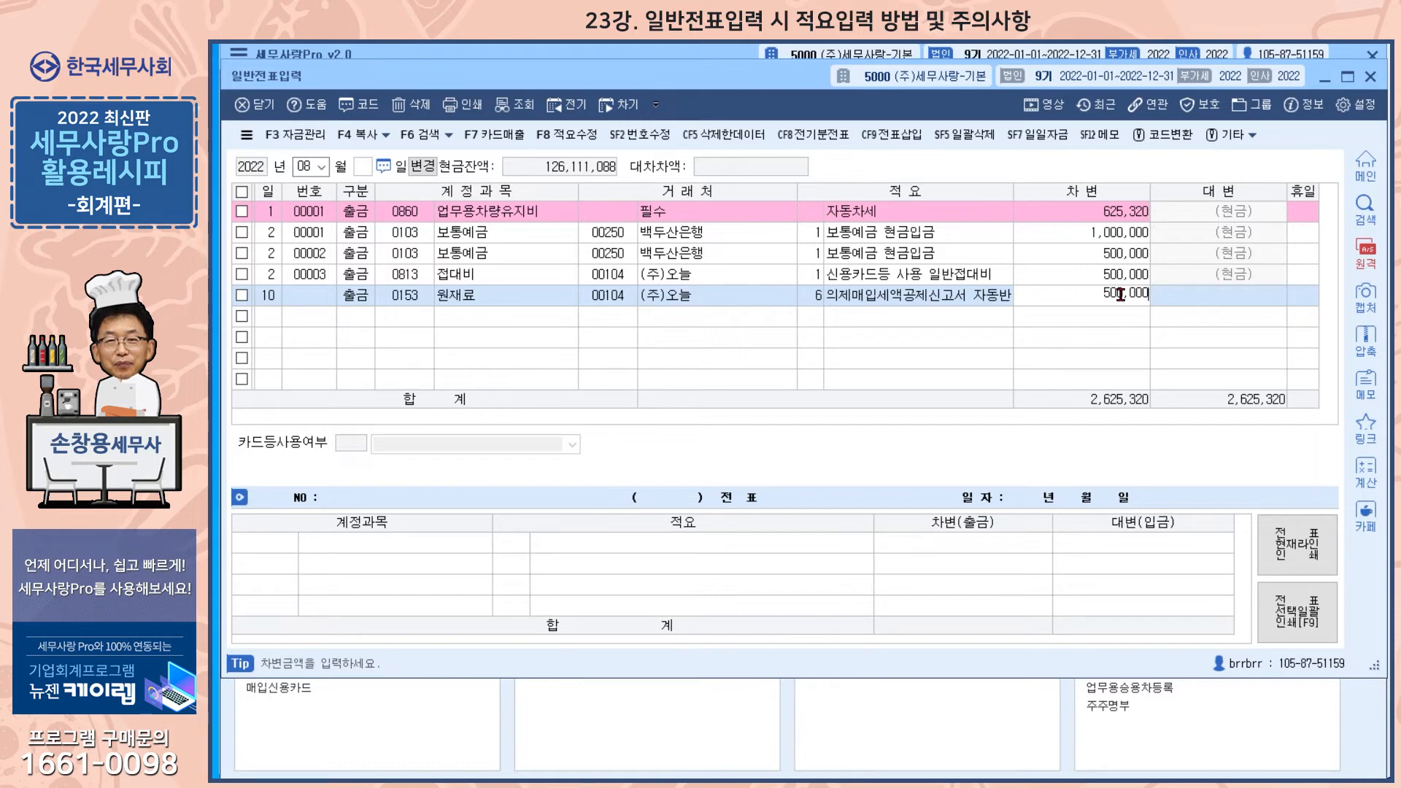
pyautogui.press('Return')
pyautogui.press('Return')
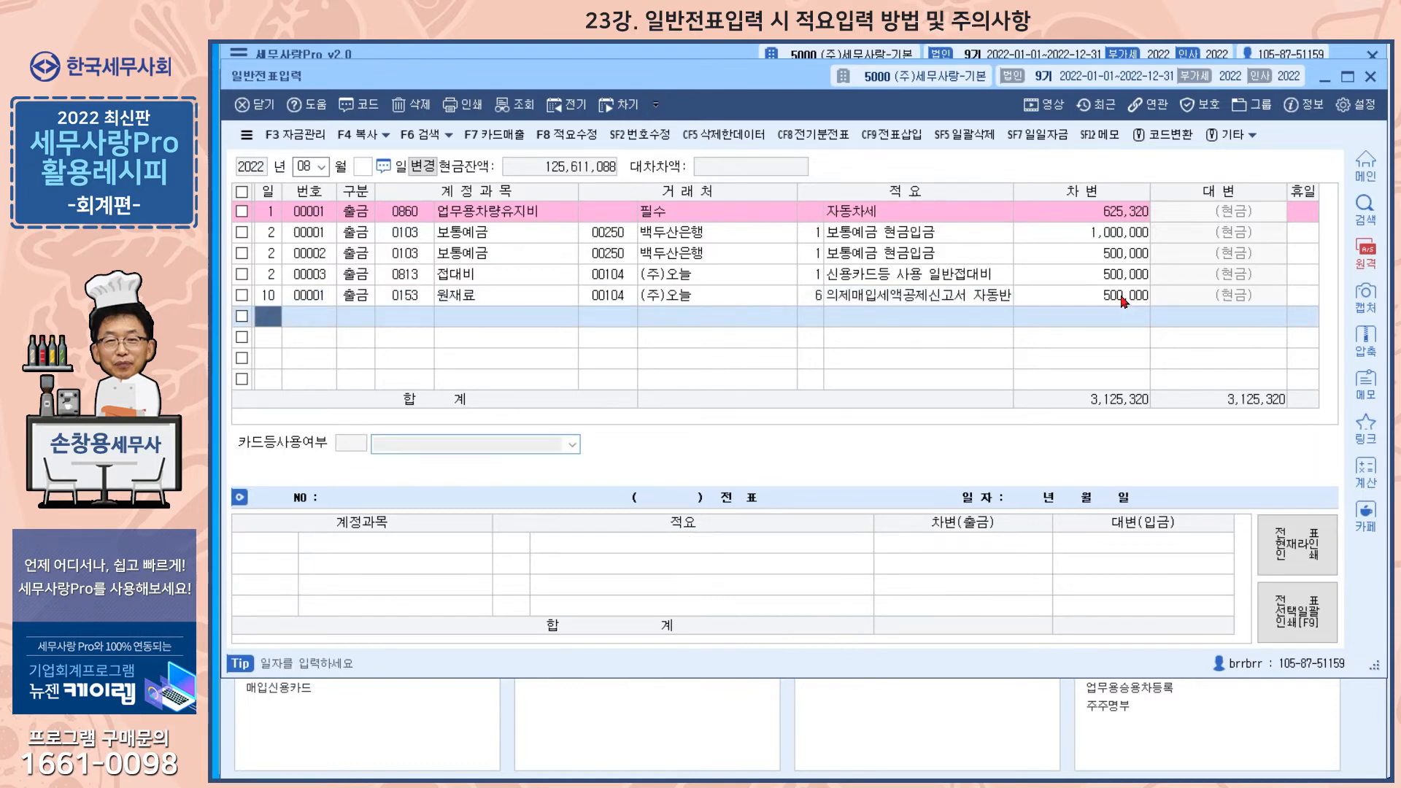
# - Query the 의제매입세액공제신고서 for July to September 2022, check the purchase amount of (주)오늘, and close it without saving
pyautogui.click(971, 301)
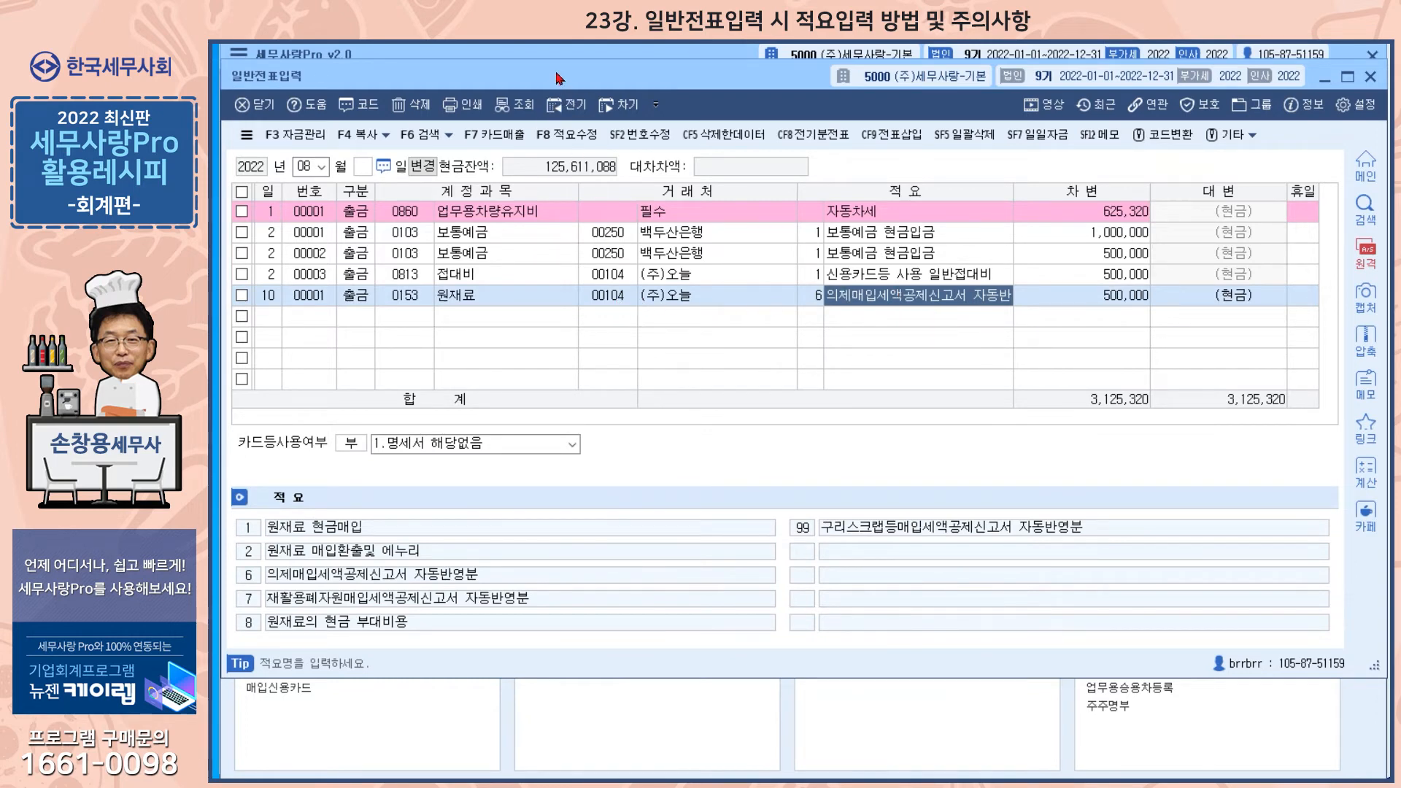
pyautogui.press('Escape')
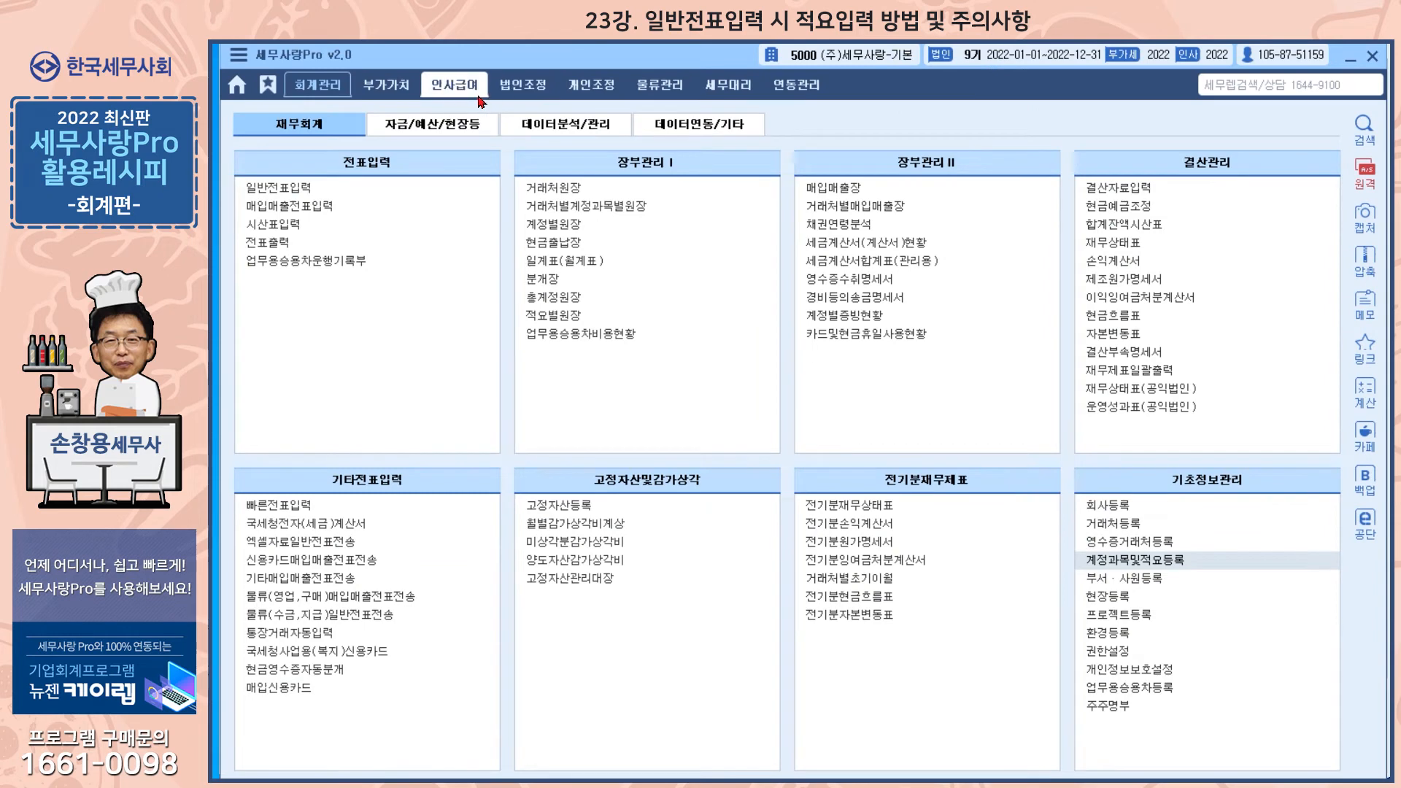
pyautogui.click(383, 87)
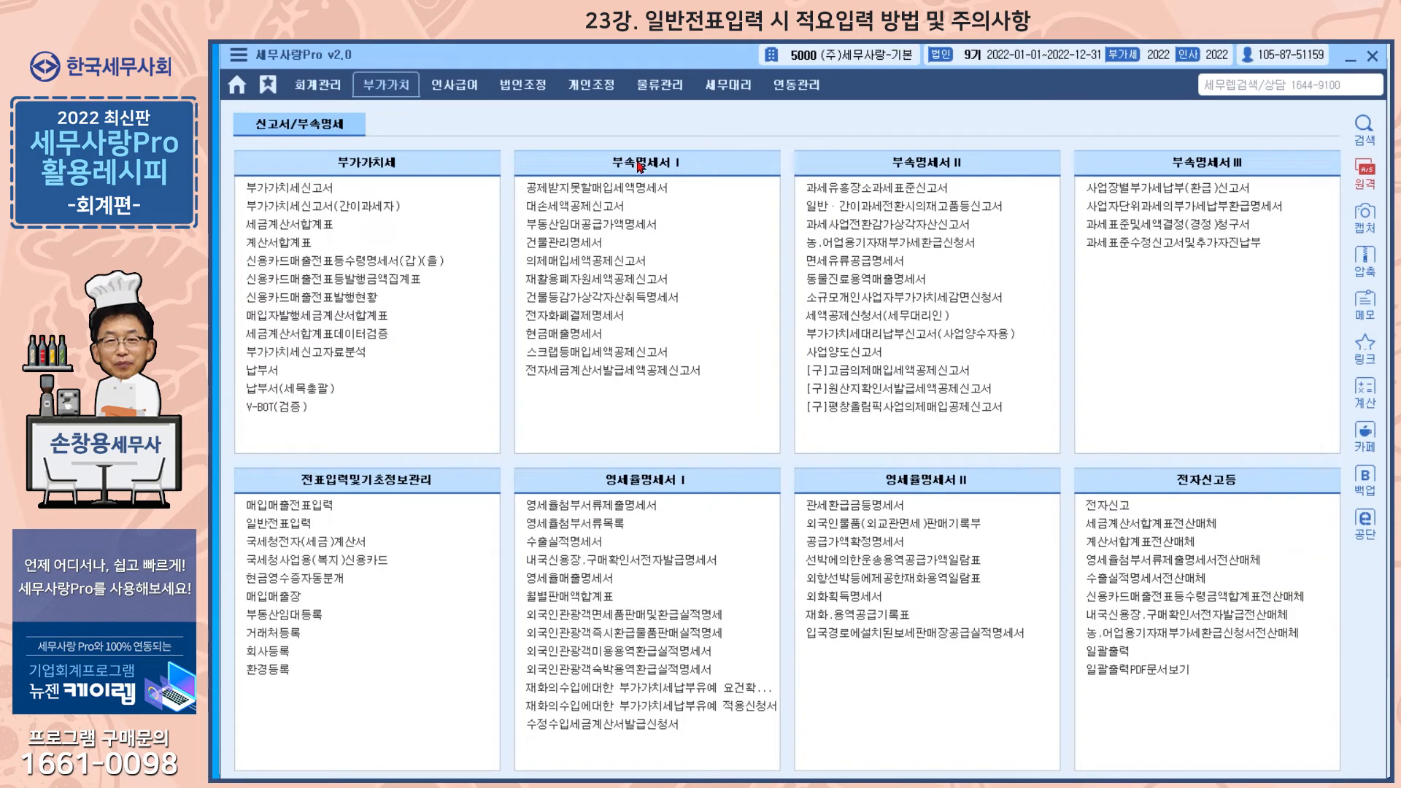
pyautogui.click(605, 269)
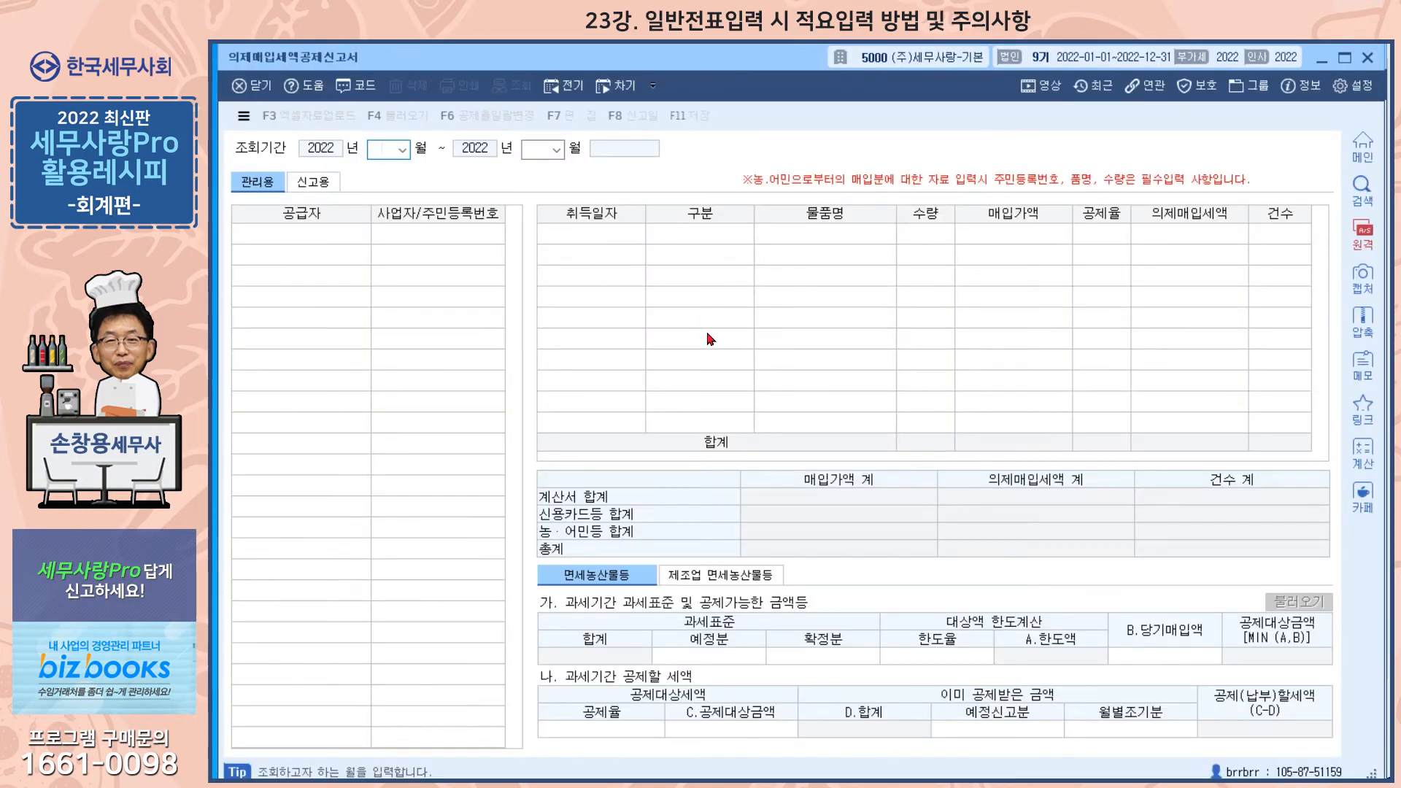
pyautogui.write('7')
pyautogui.press('Return')
pyautogui.write('9')
pyautogui.press('Return')
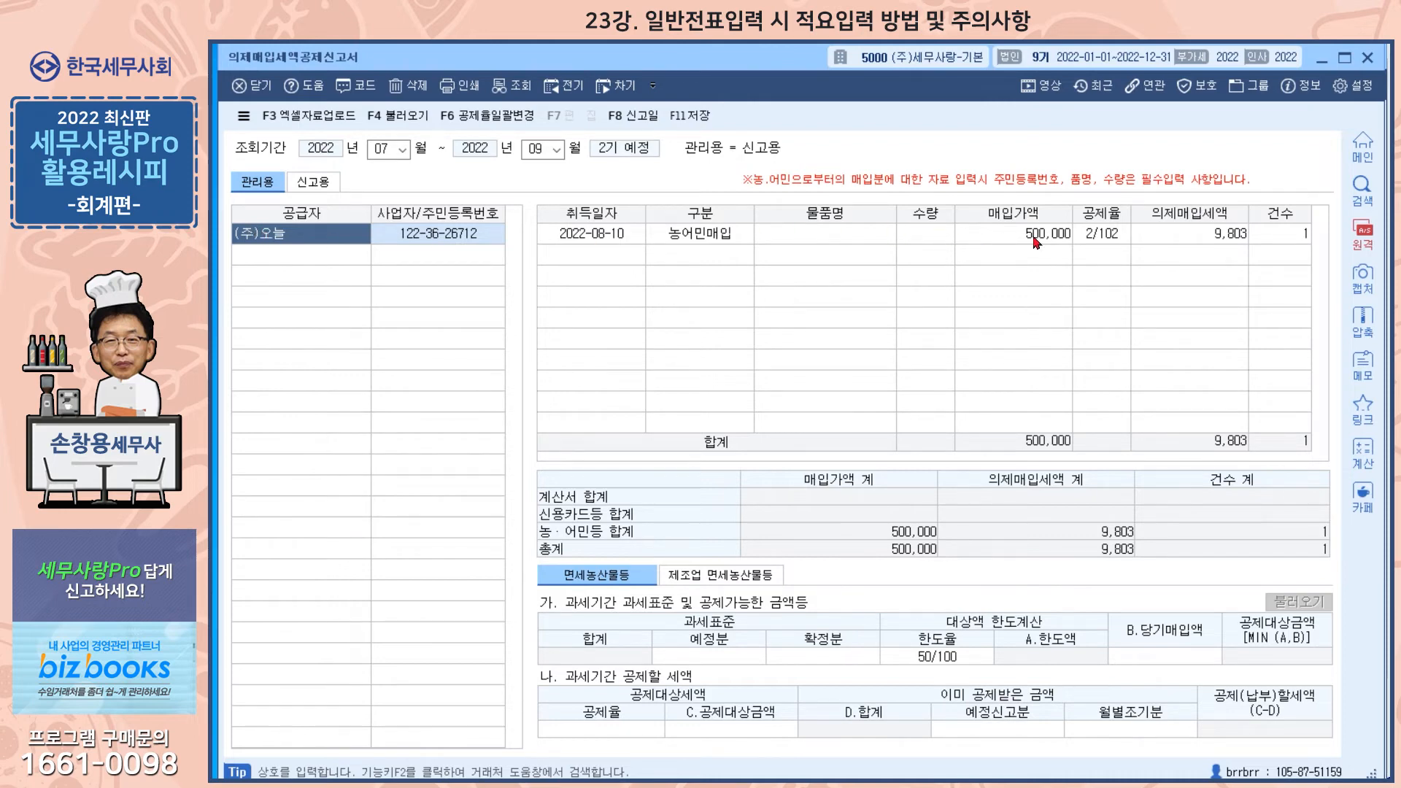
pyautogui.click(1054, 239)
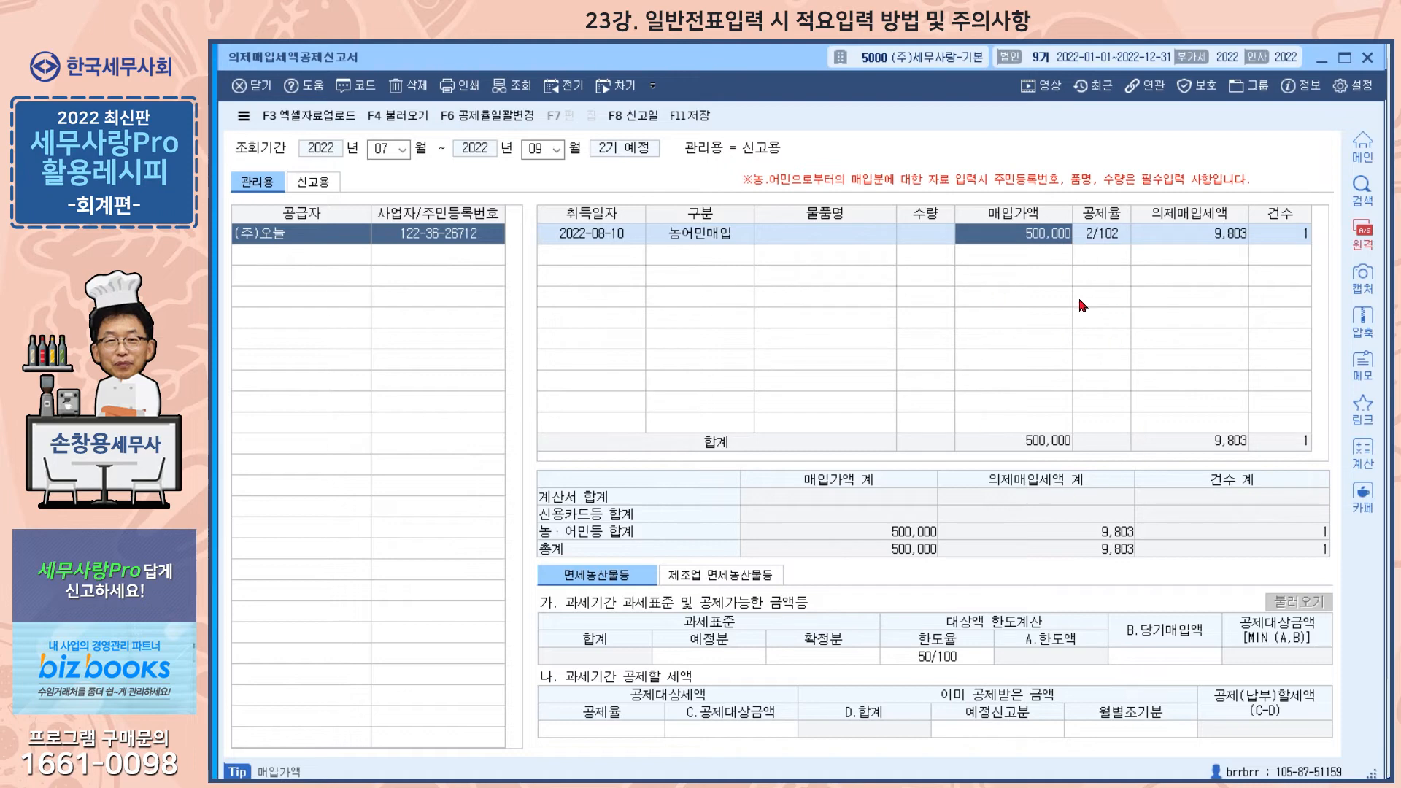
pyautogui.click(1368, 58)
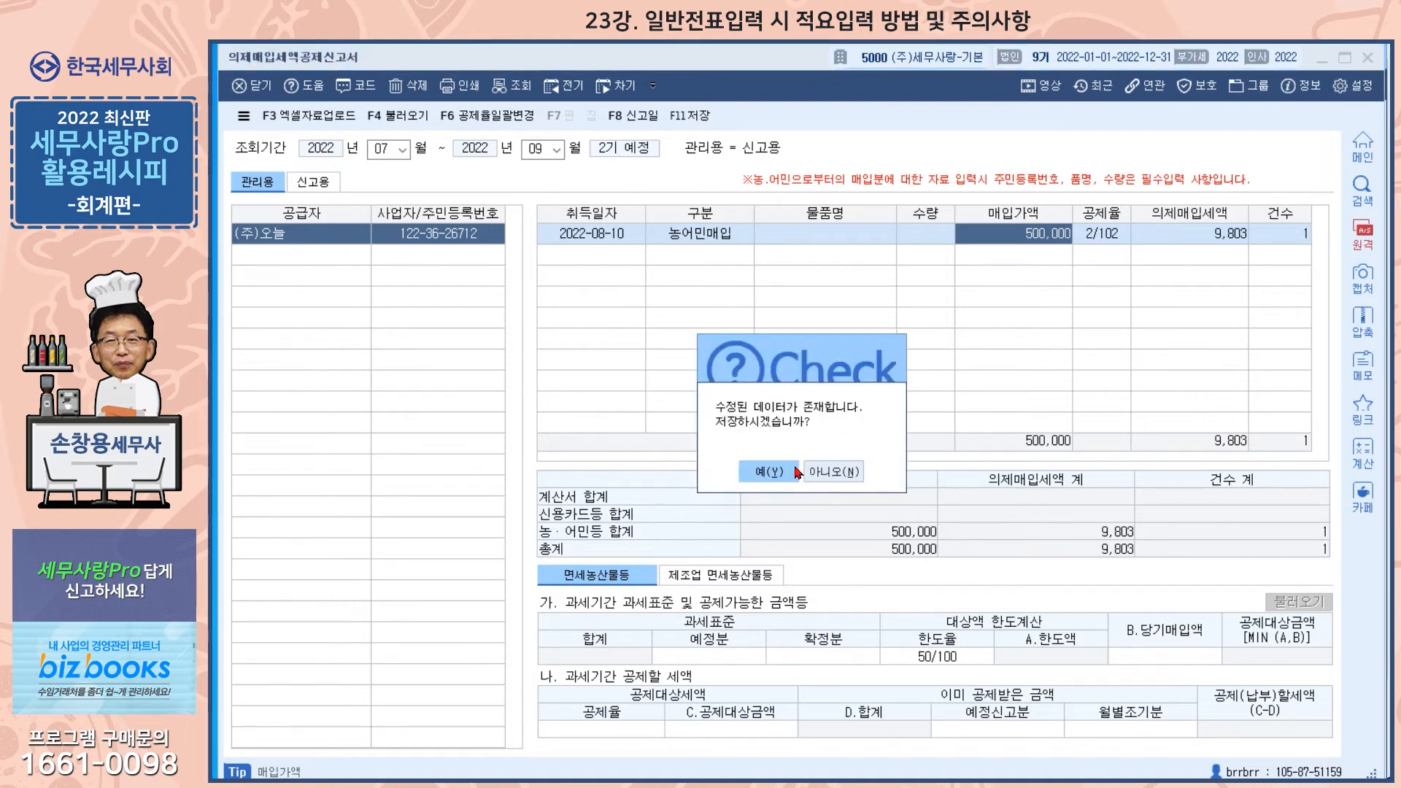
pyautogui.click(829, 473)
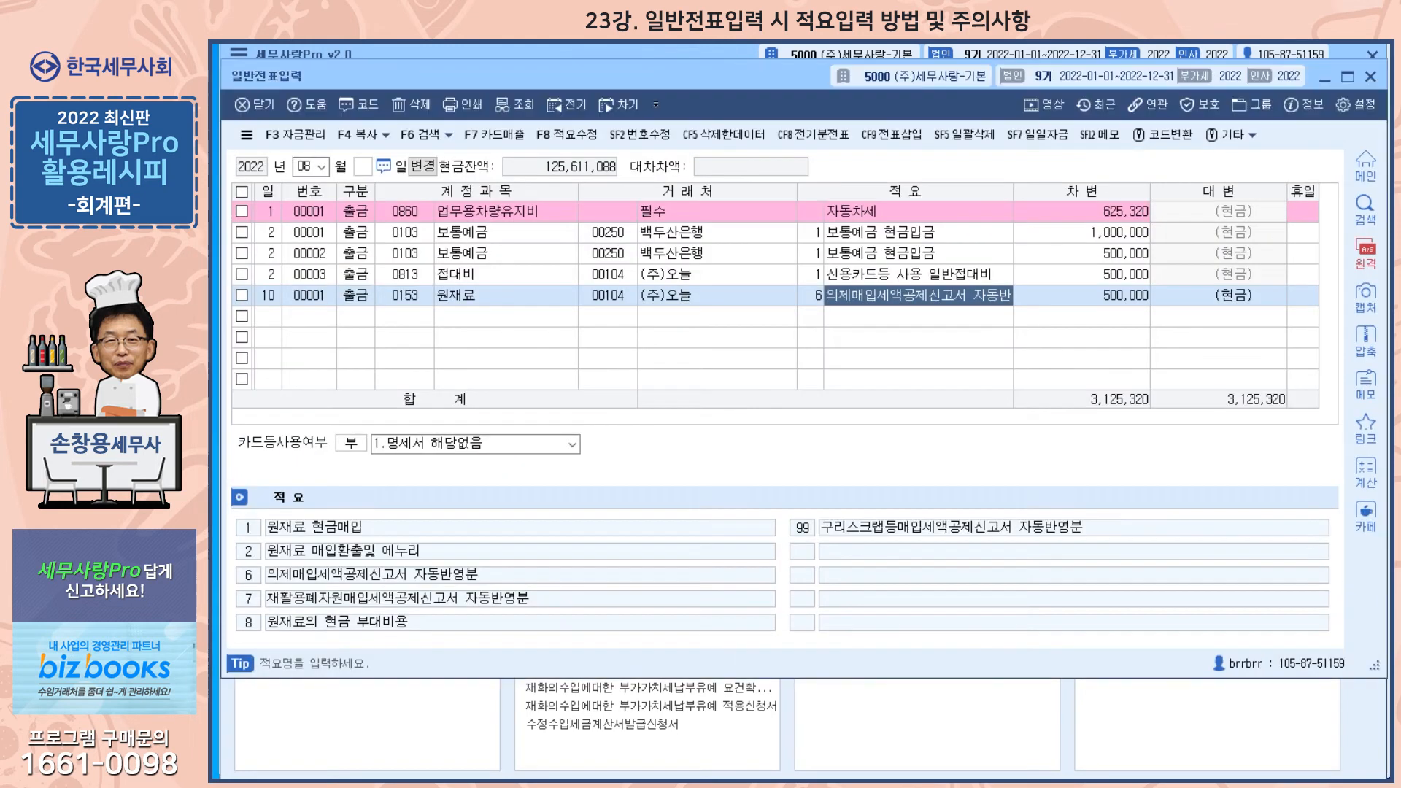
# - Clear the memo code from the day 10 원재료 entry
pyautogui.click(817, 299)
pyautogui.press('BackSpace')
pyautogui.press('Return')
# - Open the 의제매입세액공제신고서 and query July to September 2022 to check whether the 원재료 purchase is reflected
pyautogui.click(456, 744)
pyautogui.click(627, 264)
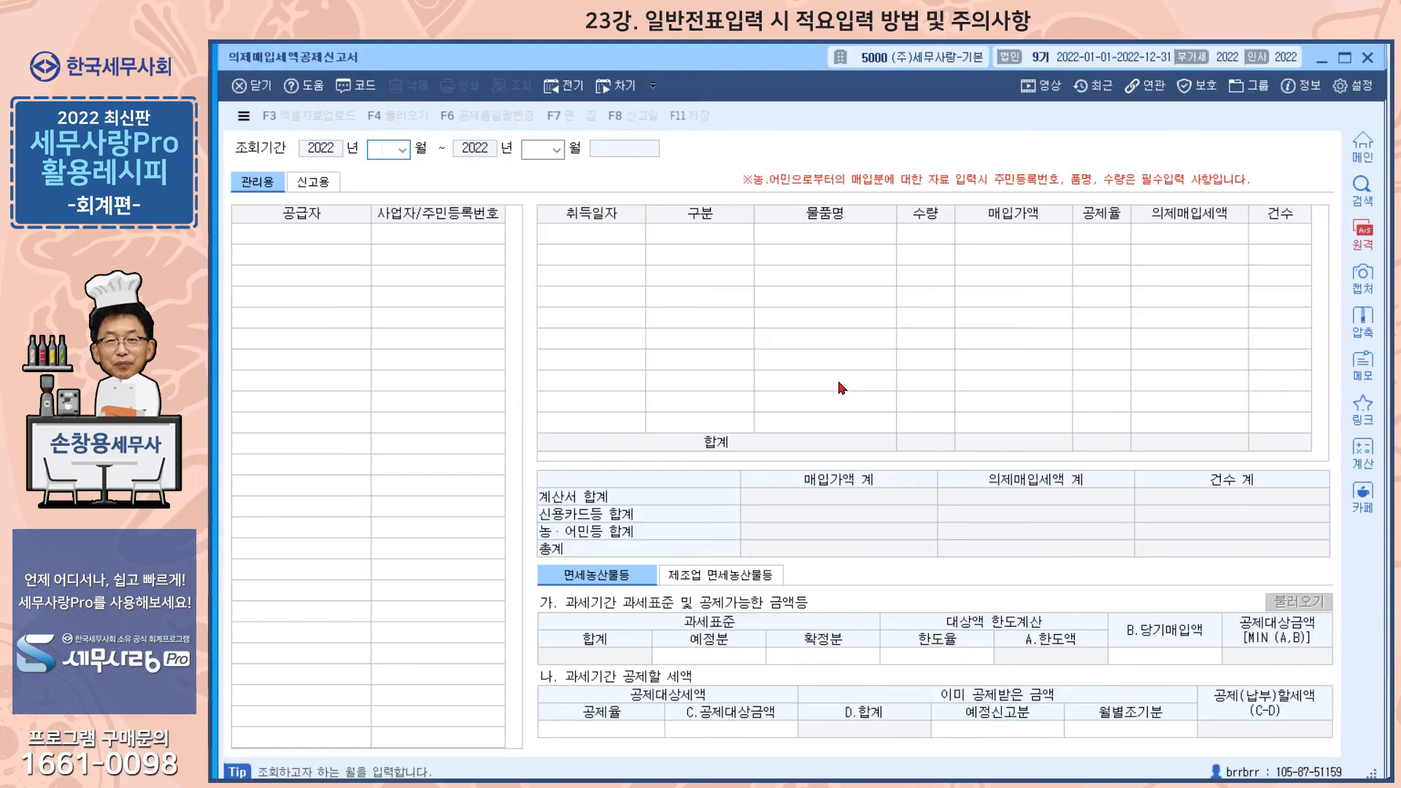
pyautogui.write('07')
pyautogui.press('Return')
pyautogui.write('09')
pyautogui.press('Return')
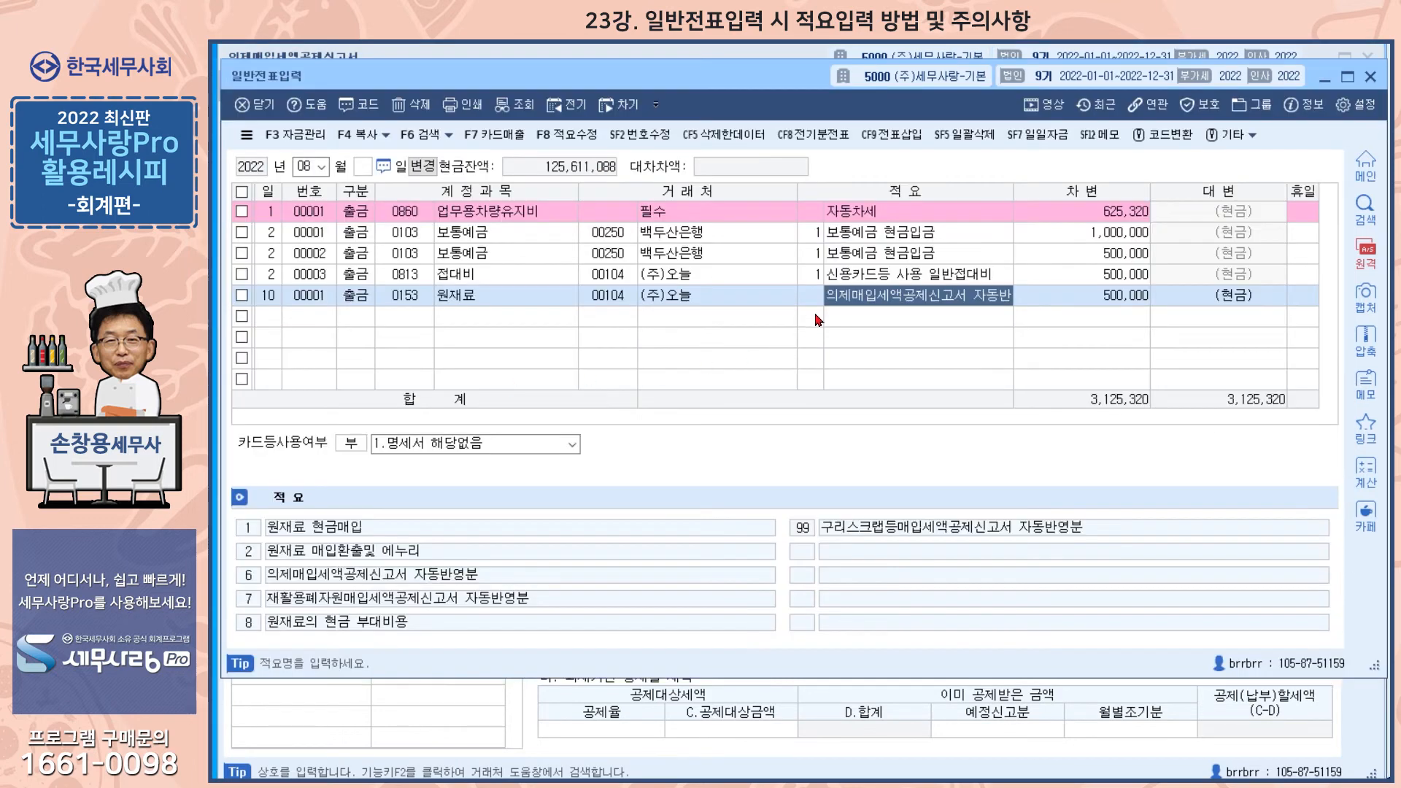
# - Return to 일반전표입력 and confirm the day 10 원재료 entry with its memo code left blank
pyautogui.click(806, 301)
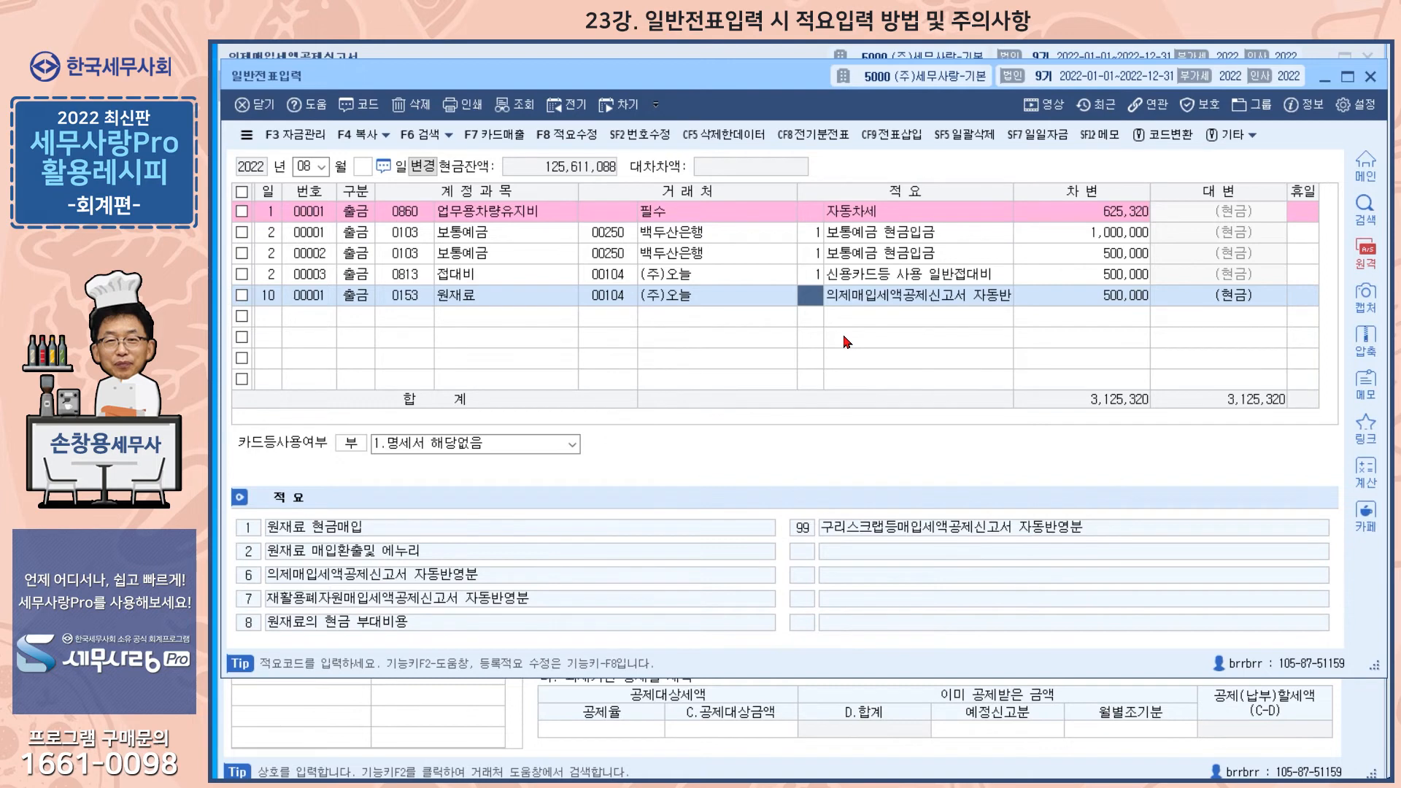
pyautogui.click(1098, 299)
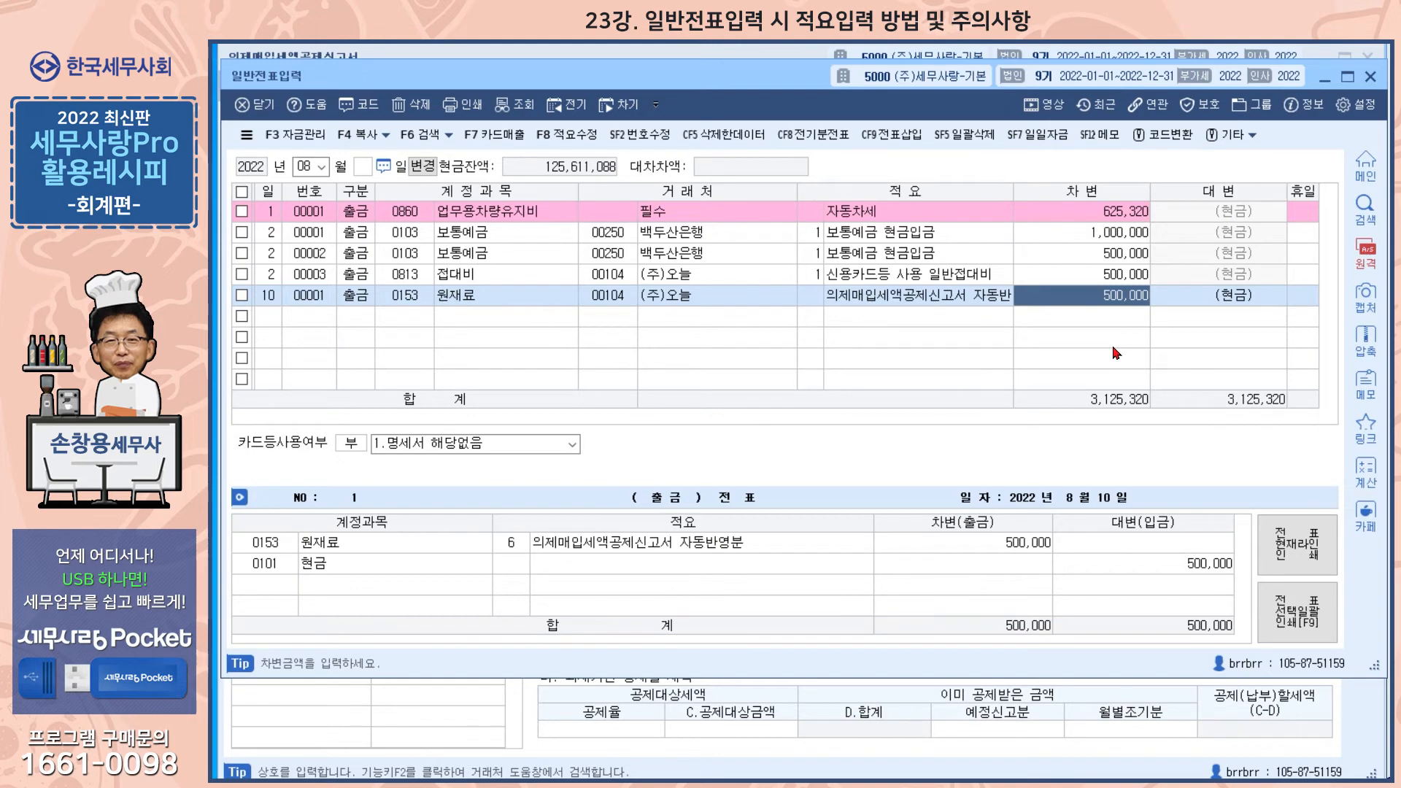
pyautogui.press('Return')
pyautogui.press('Return')
pyautogui.press('Return')
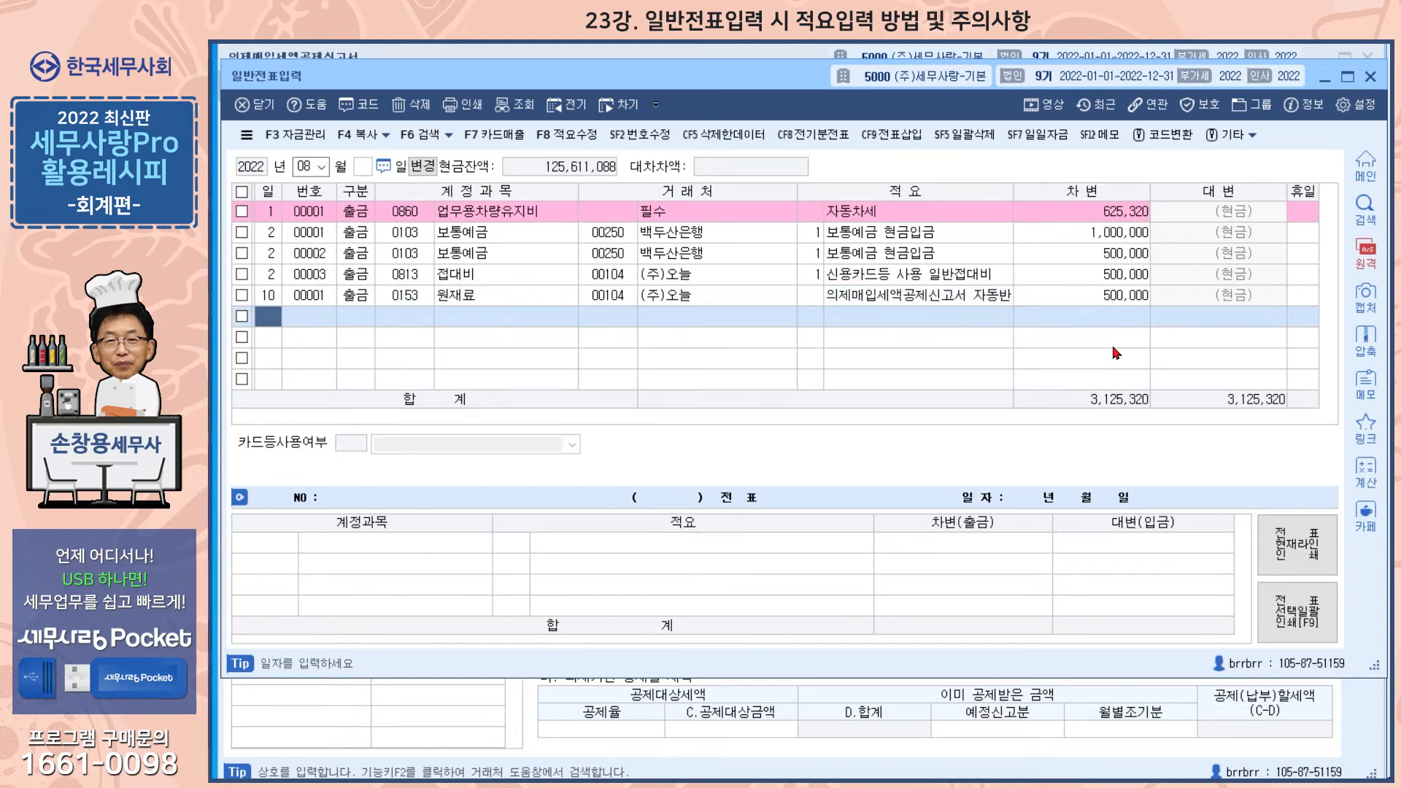
# - Start a day 10 출금 entry for account 0103 보통예금 with counterparty 00250 백두산은행
pyautogui.write('10')
pyautogui.press('Return')
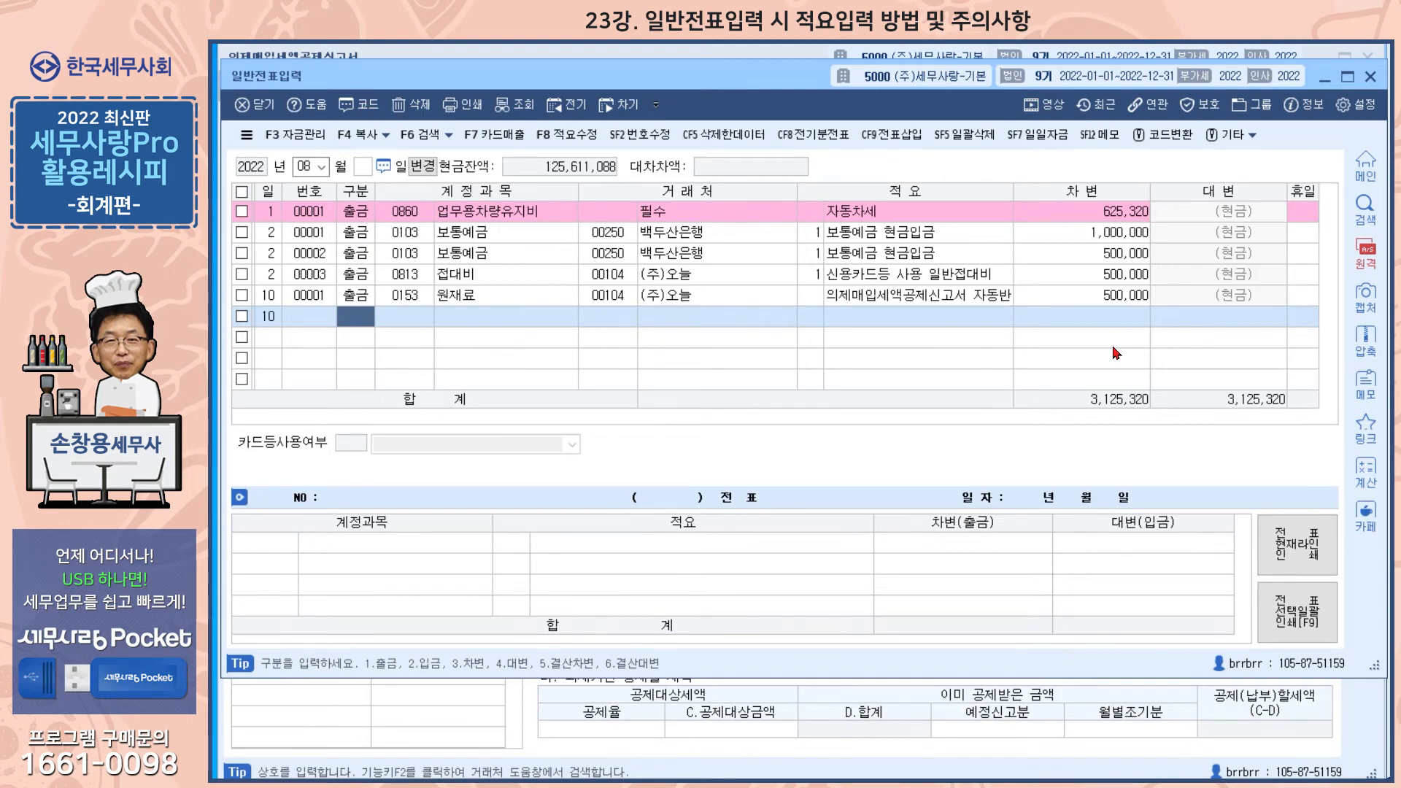
pyautogui.write('10103')
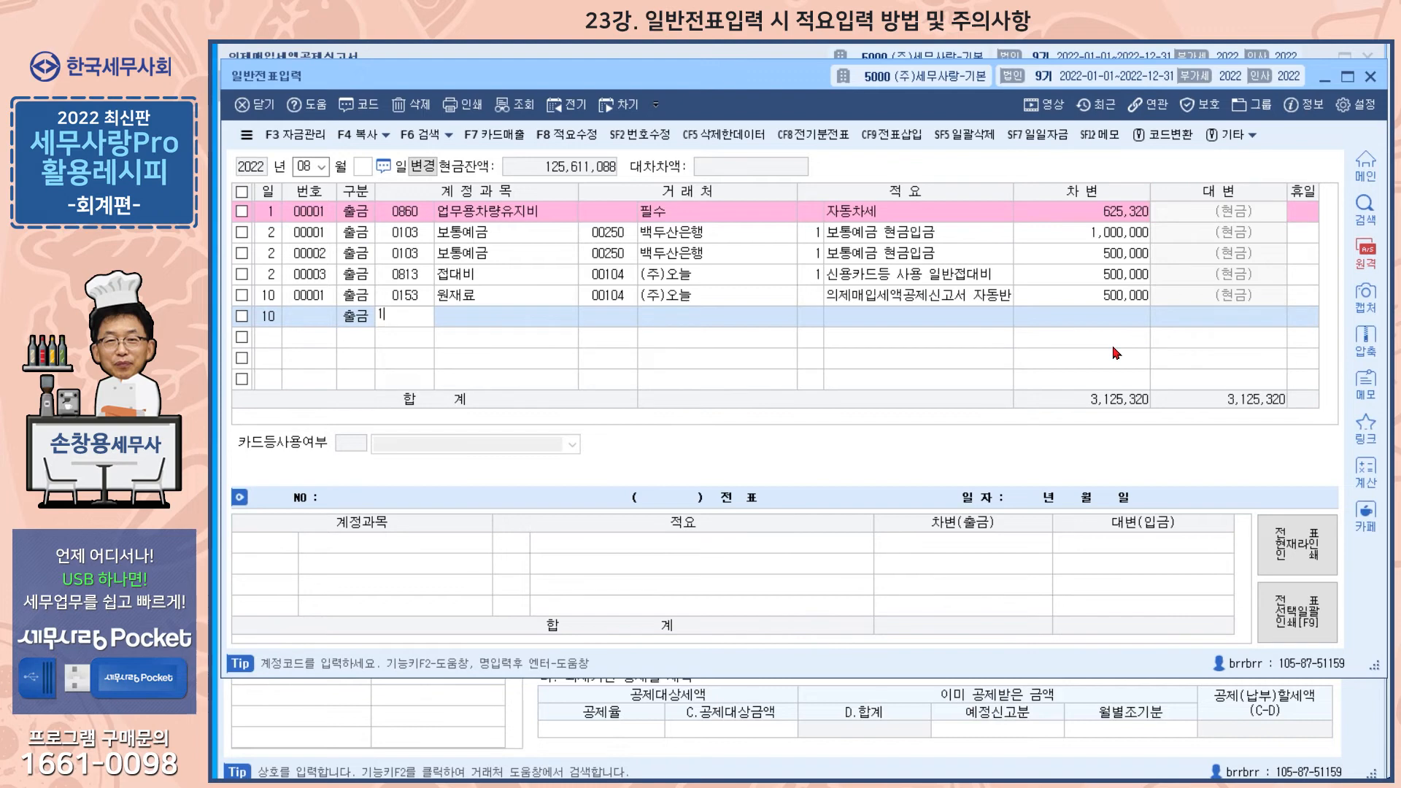
pyautogui.press('Return')
pyautogui.write('00250')
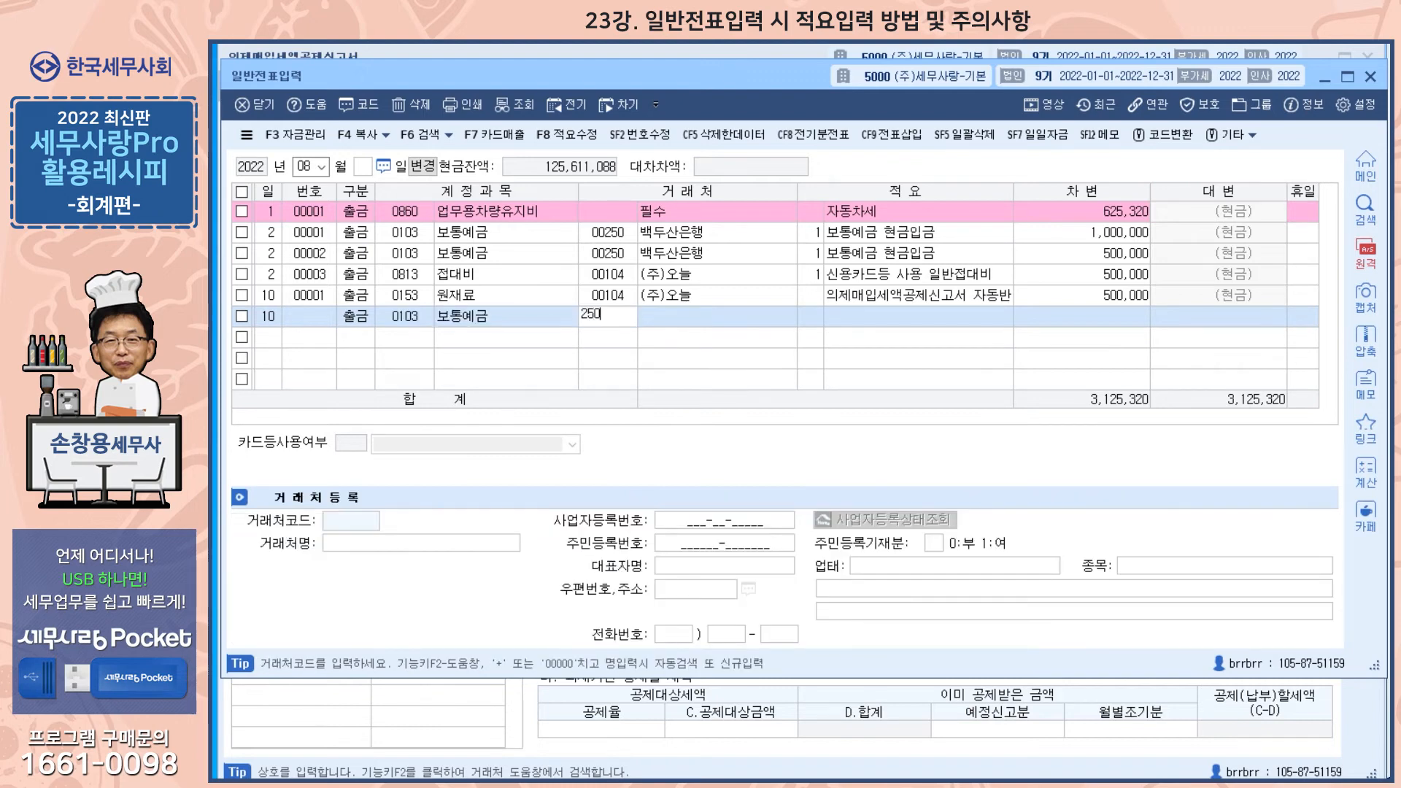
pyautogui.press('Return')
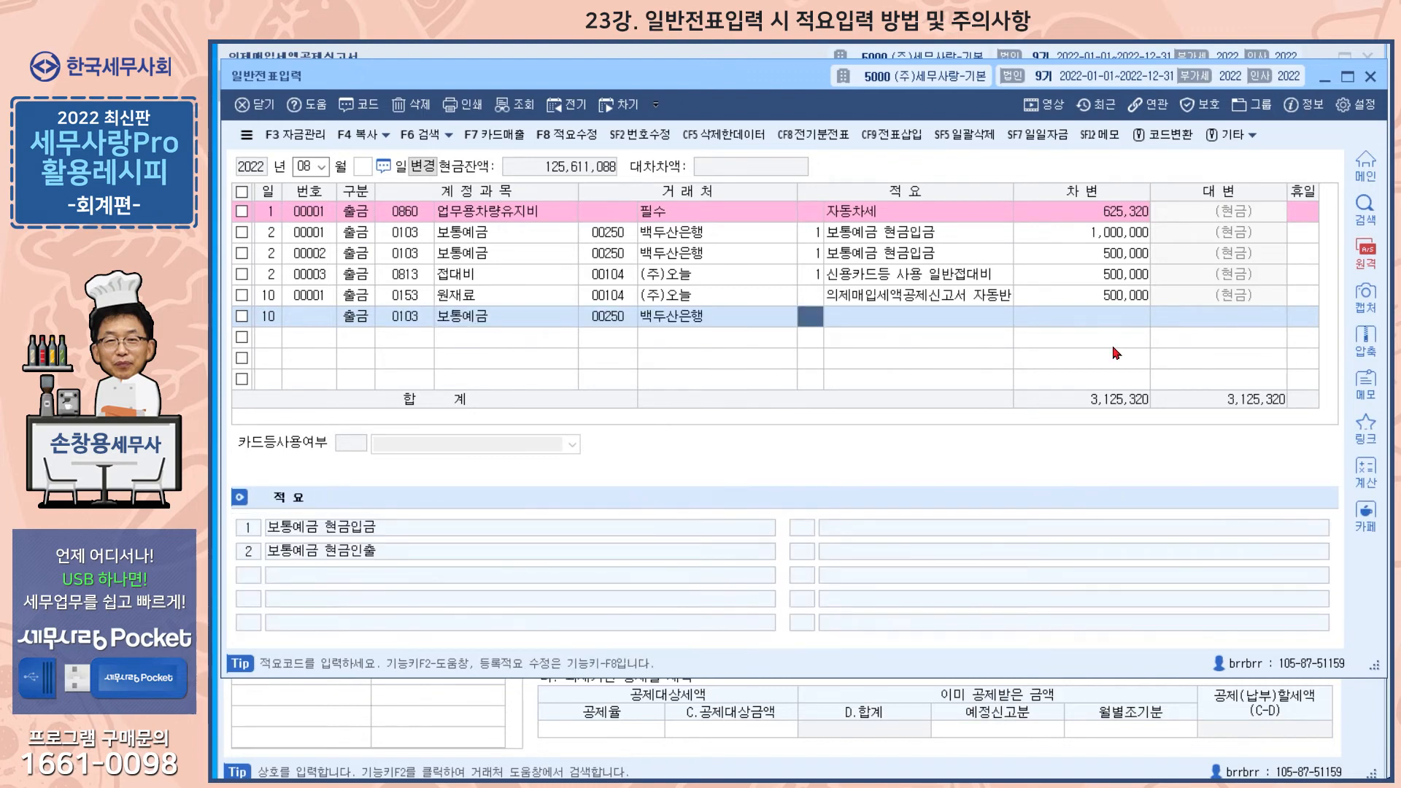
# - Complete the 백두산은행 entry with memo code 1 (보통예금 현금입금) and a debit amount of 10,000,000
pyautogui.write('1')
pyautogui.press('Return')
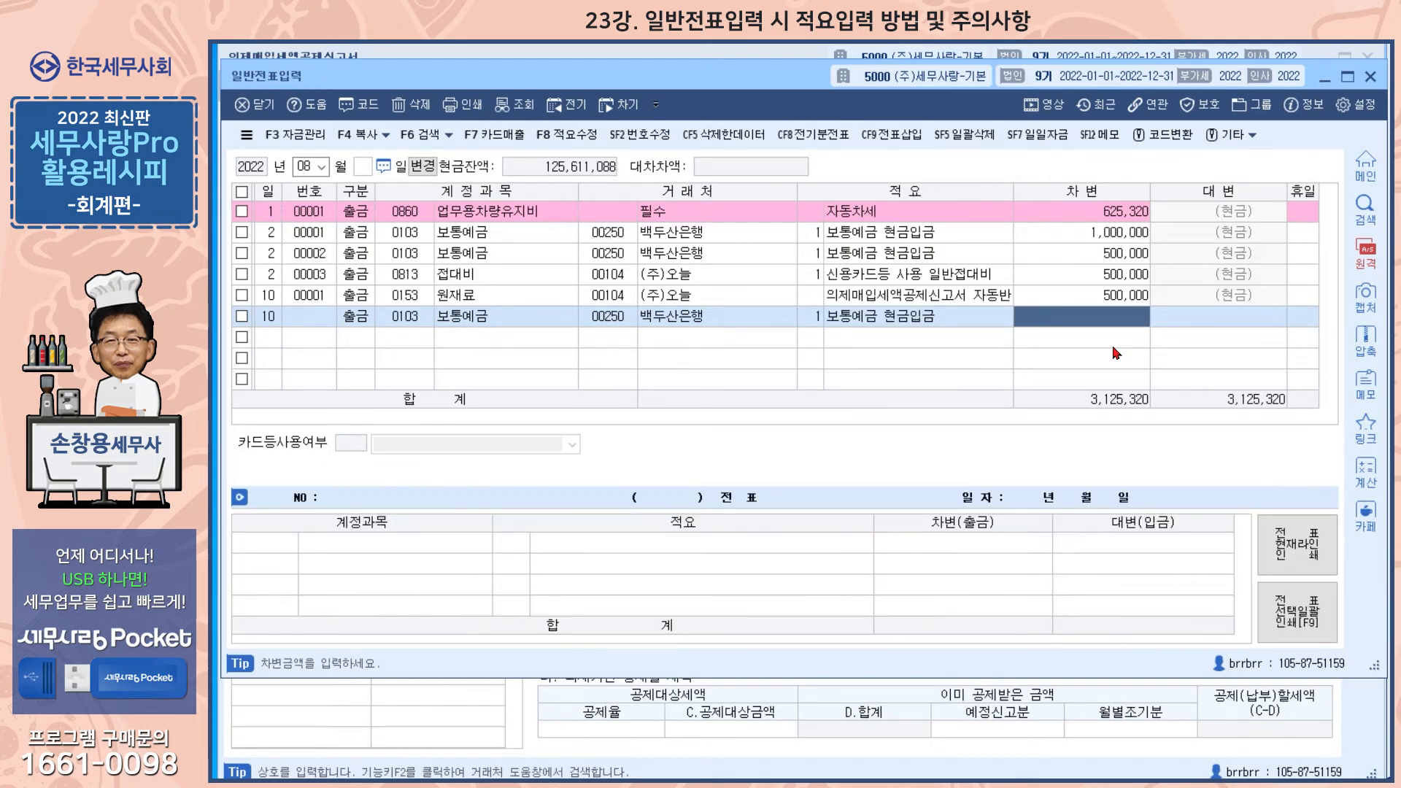
pyautogui.write('1')
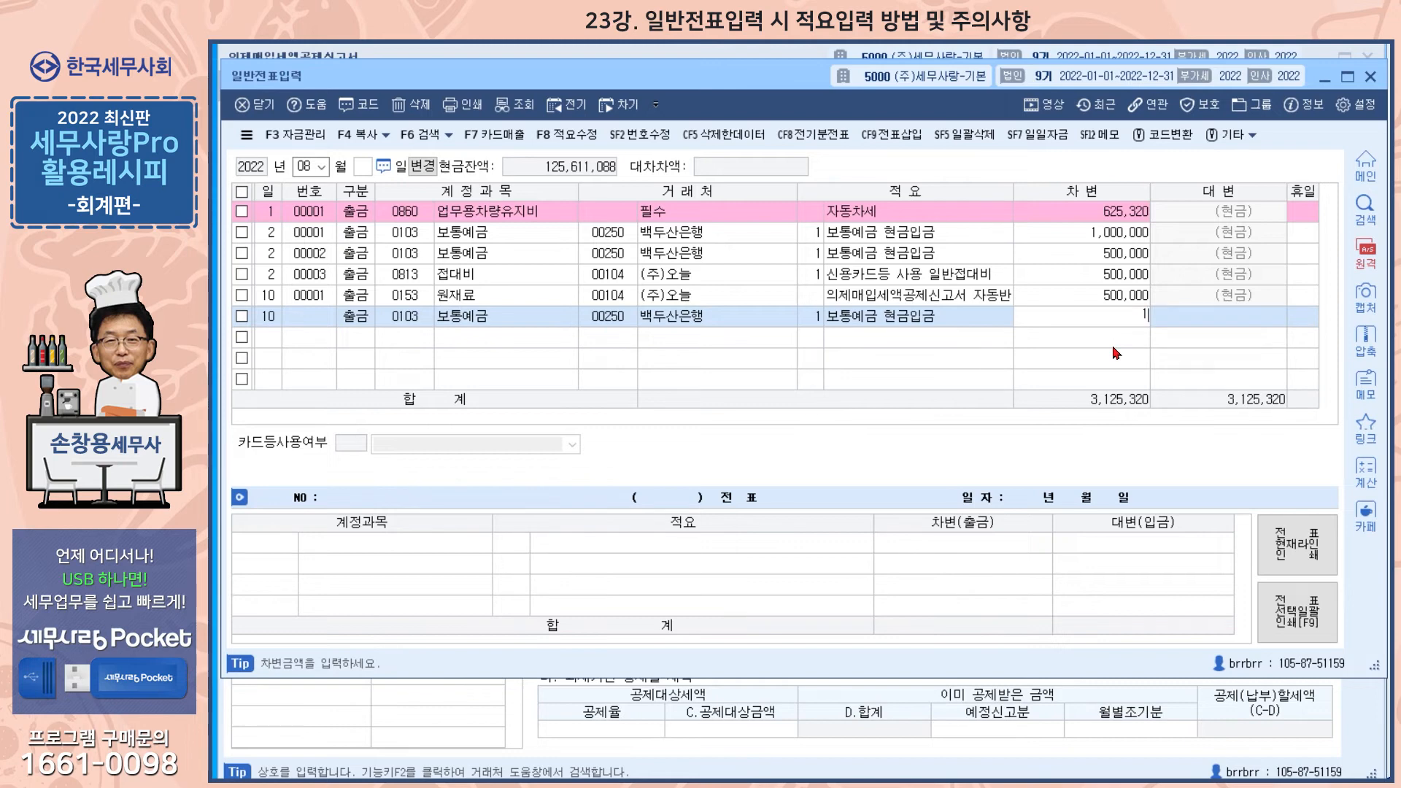
pyautogui.write('0,000,000')
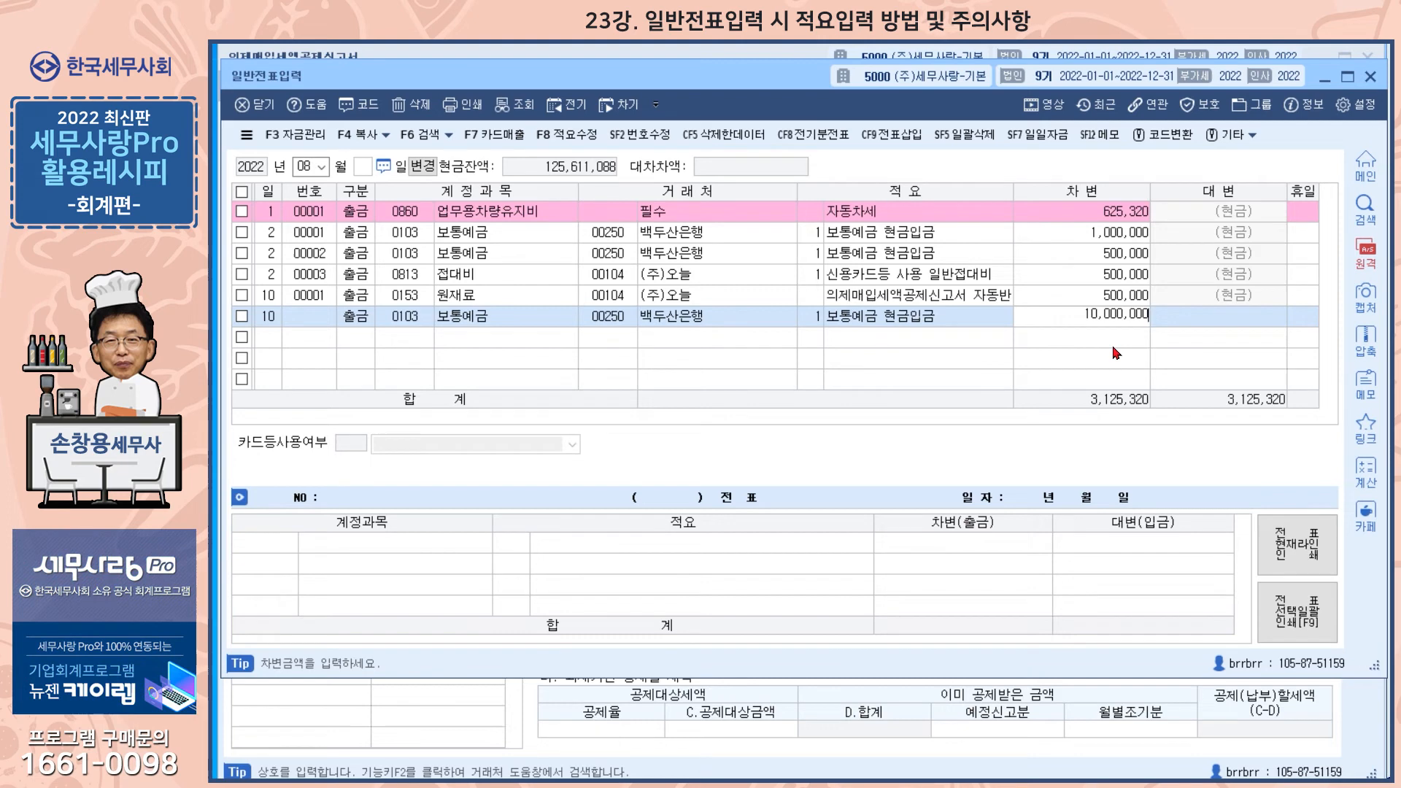
pyautogui.press('BackSpace')
pyautogui.press('BackSpace')
pyautogui.press('BackSpace')
pyautogui.press('BackSpace')
pyautogui.press('BackSpace')
pyautogui.press('BackSpace')
pyautogui.press('BackSpace')
pyautogui.press('BackSpace')
pyautogui.write('10,000,000')
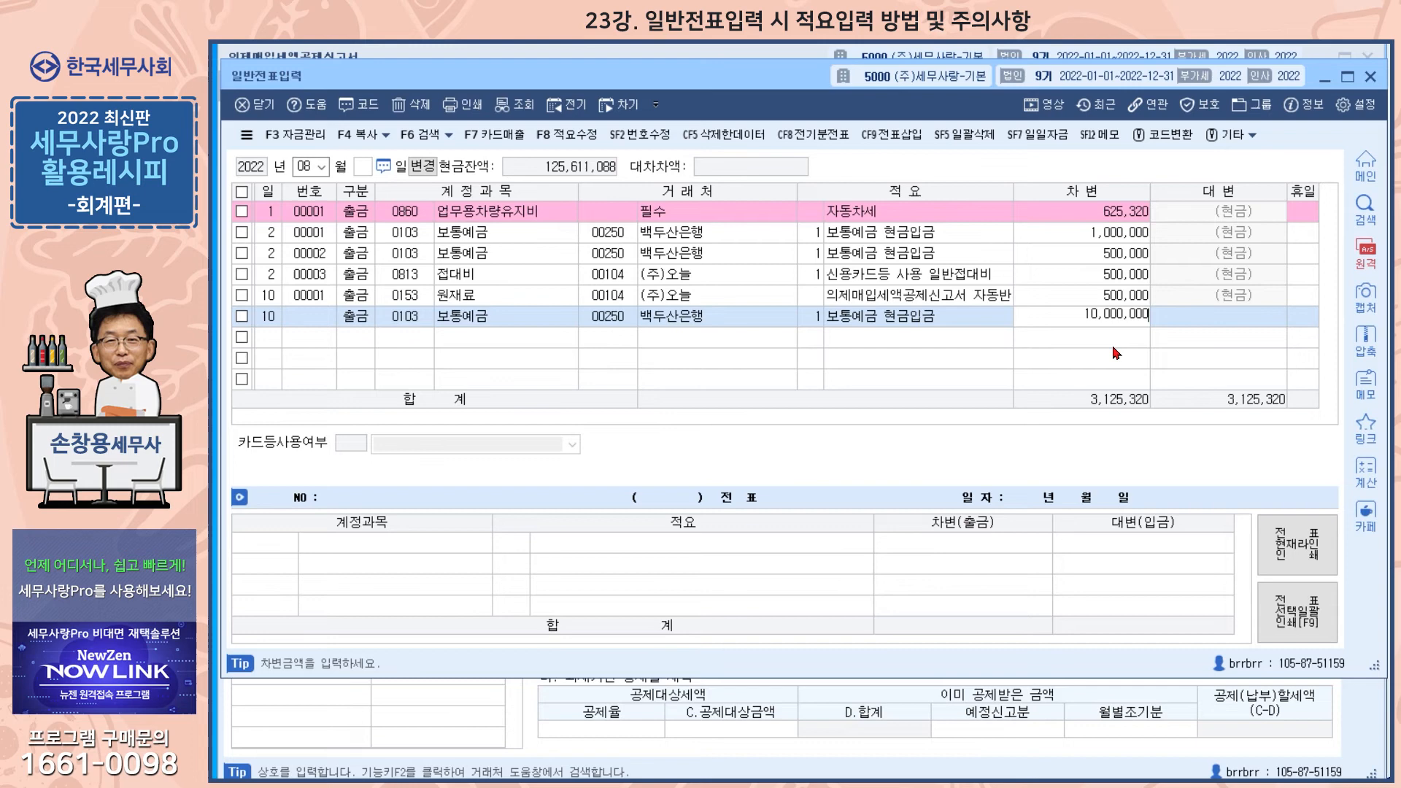
pyautogui.press('Return')
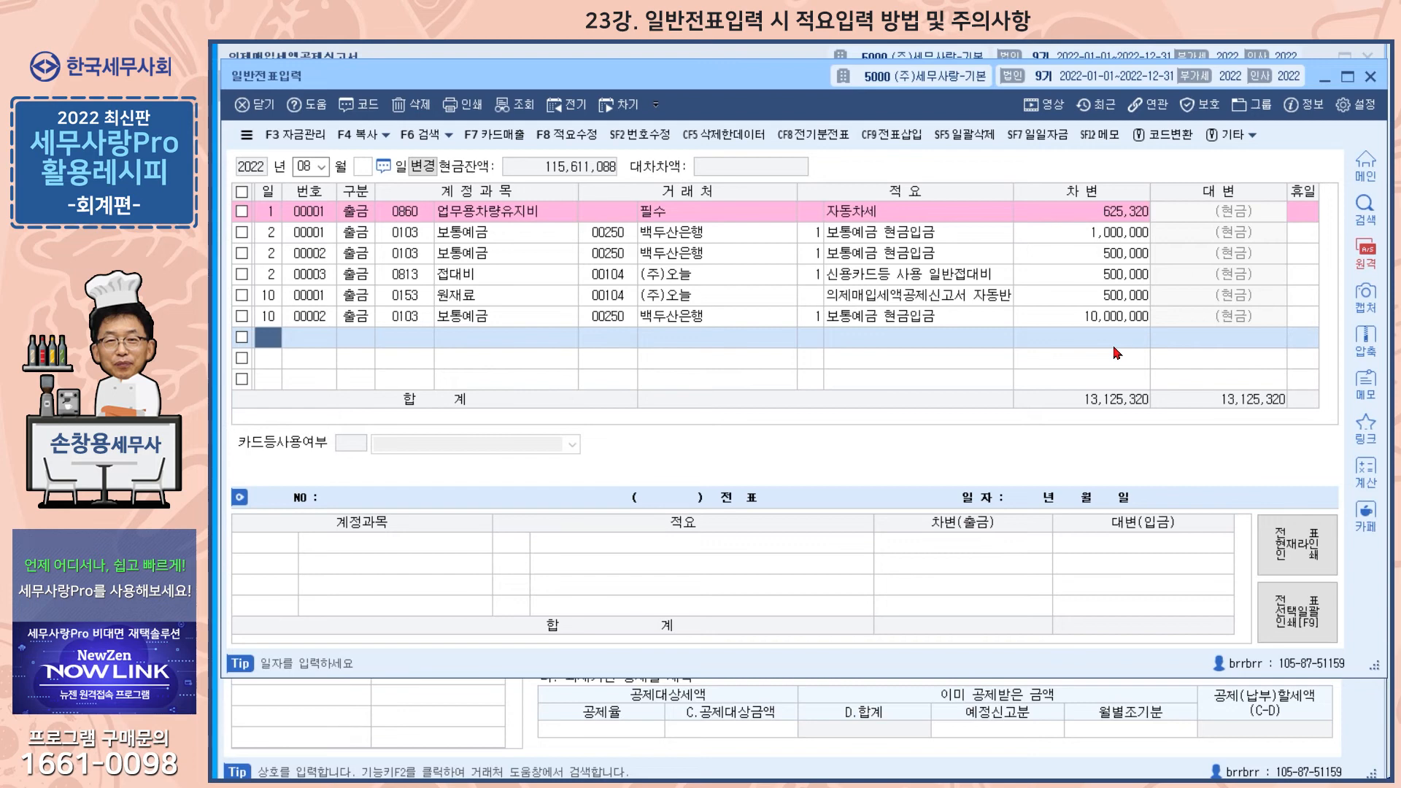
# - Start a day 10 차변 entry for account 0103 보통예금 with counterparty 98000 신한은행(111)
pyautogui.write('10')
pyautogui.press('Return')
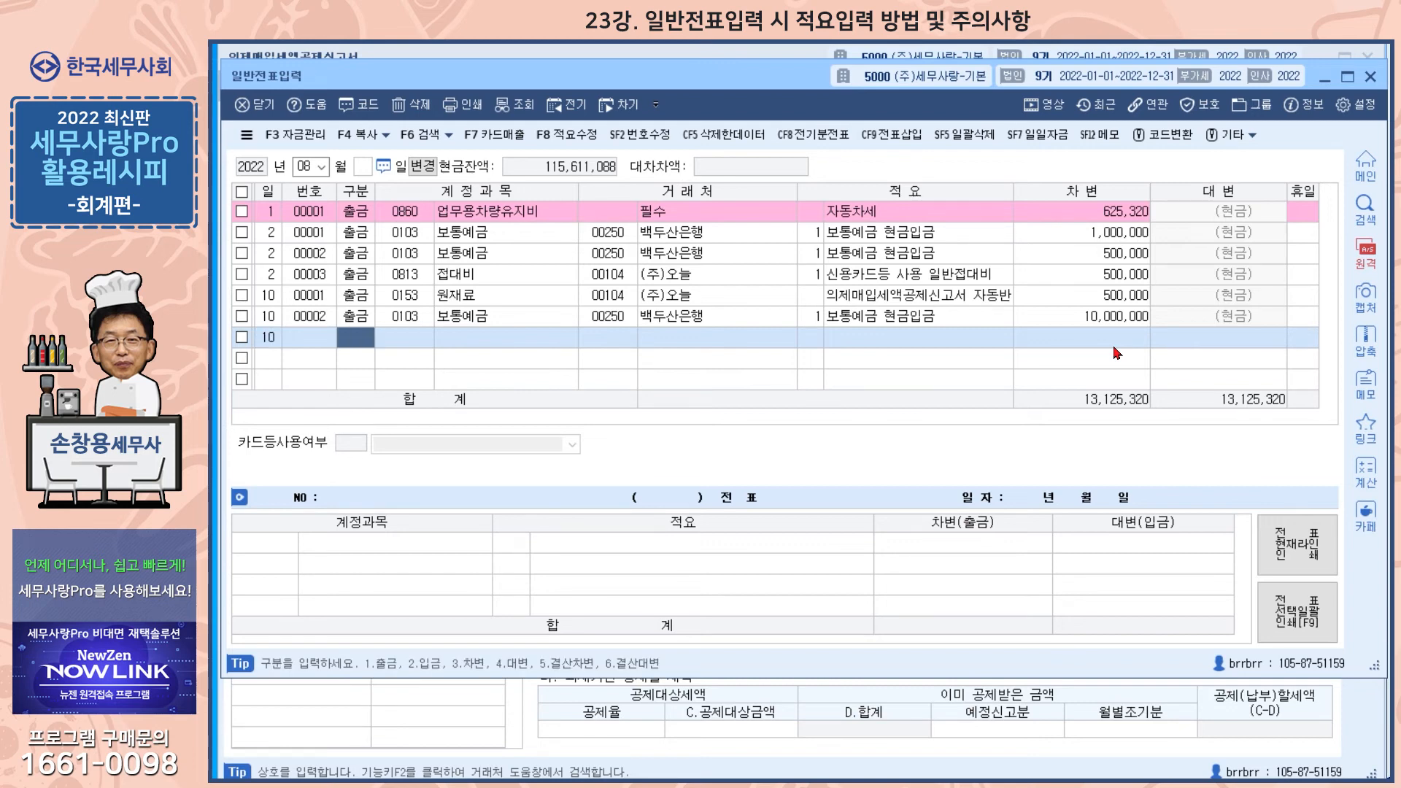
pyautogui.write('3')
pyautogui.press('Return')
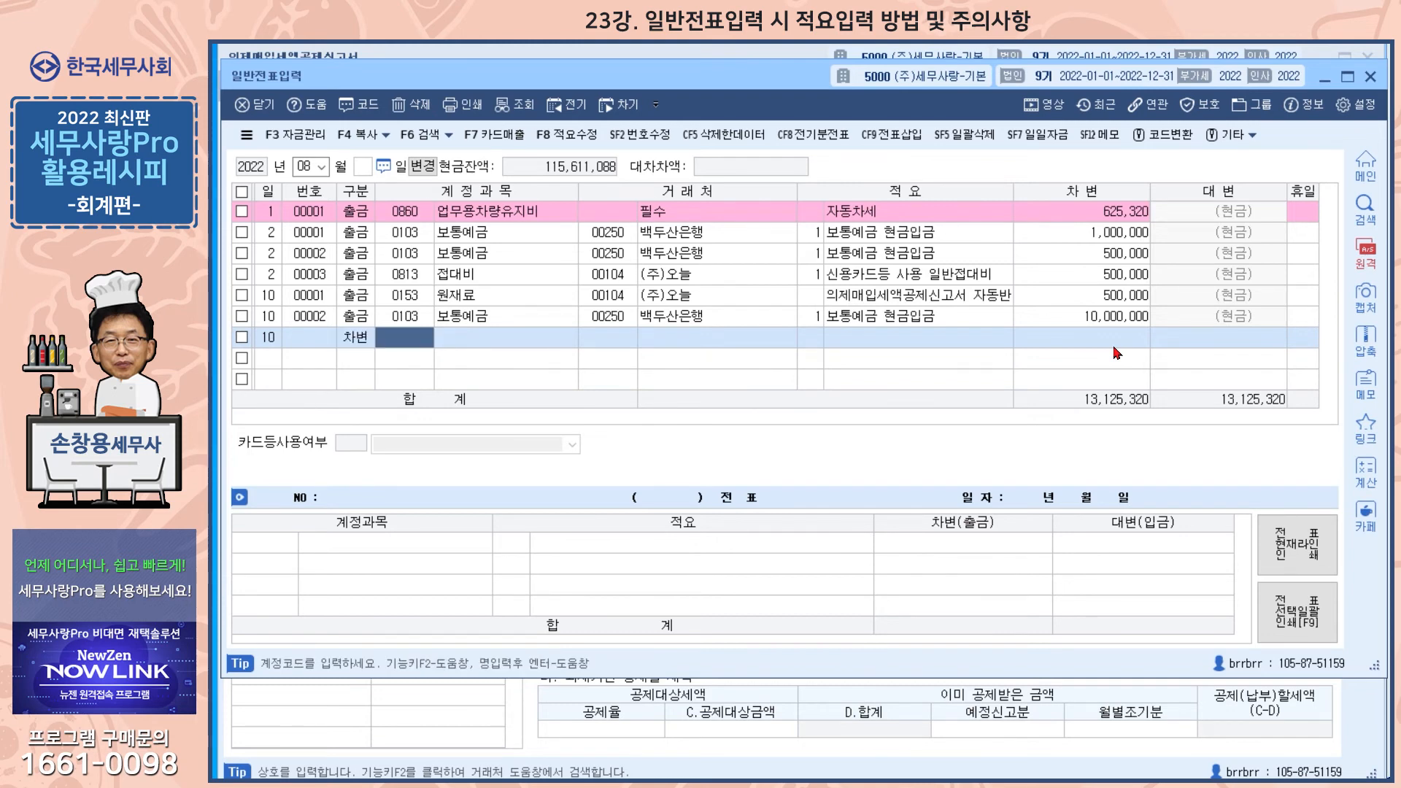
pyautogui.write('0103')
pyautogui.press('Return')
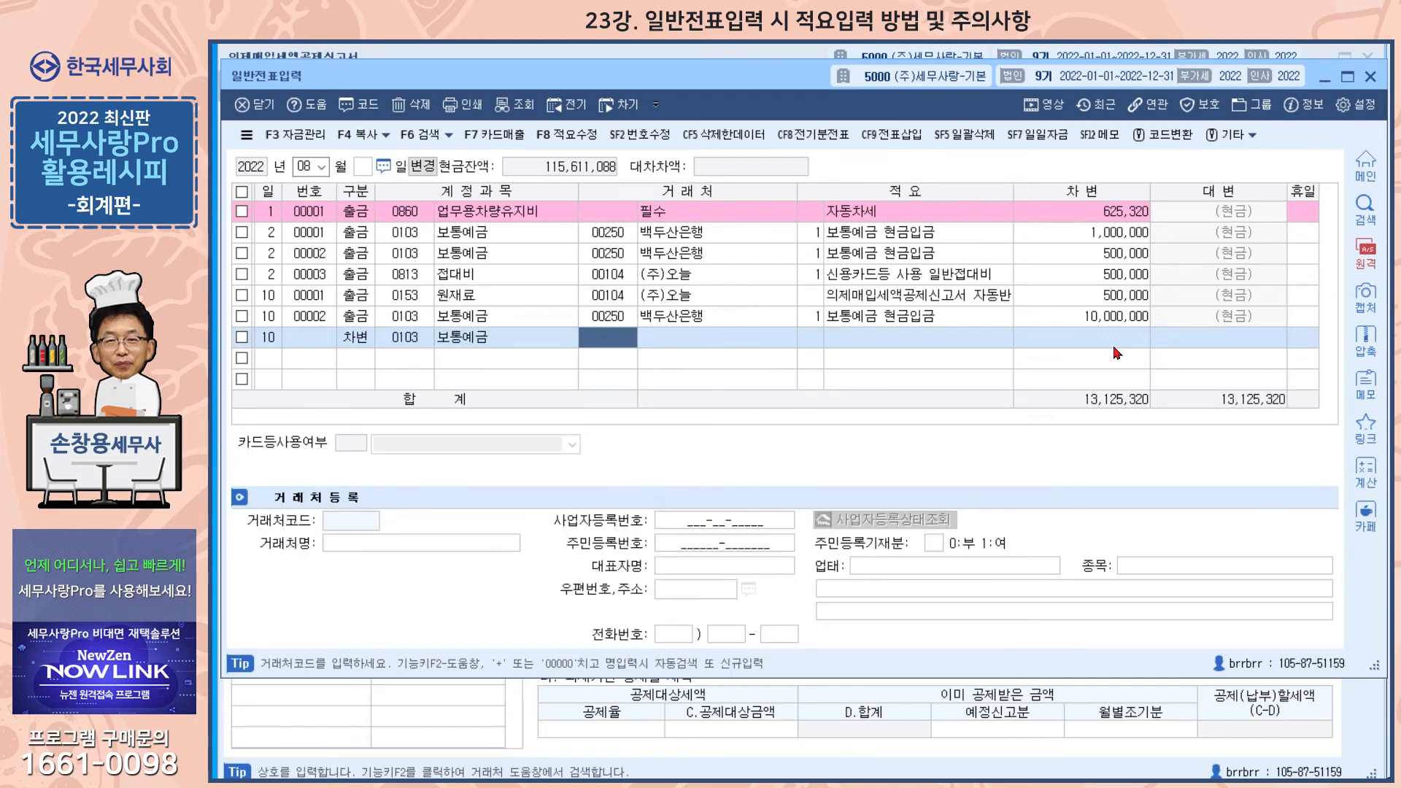
pyautogui.write('98000')
pyautogui.press('Return')
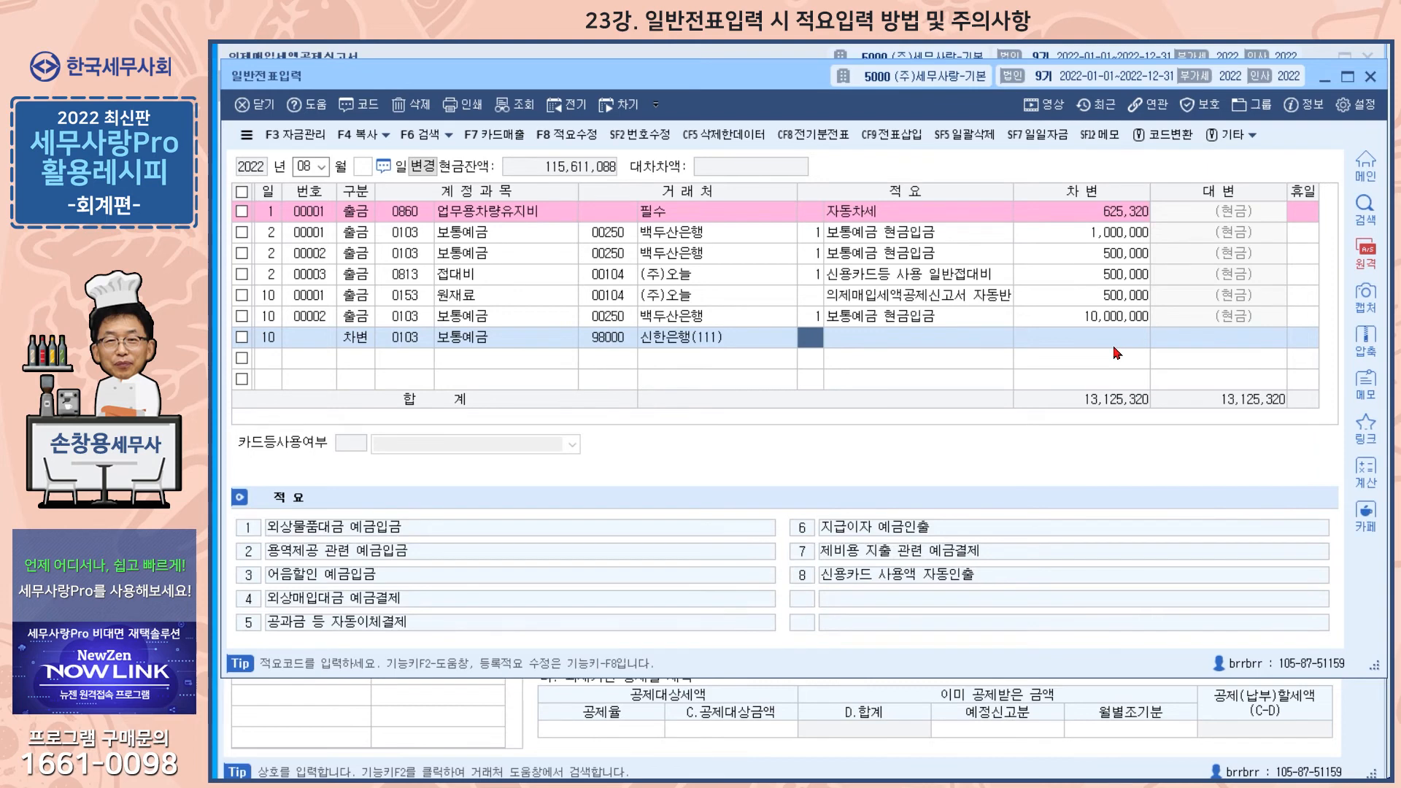
# - Leave the memo code blank, write the memo 차입금입금 and enter a debit amount of 12,505,000 for the 신한은행(111) entry
pyautogui.press('Return')
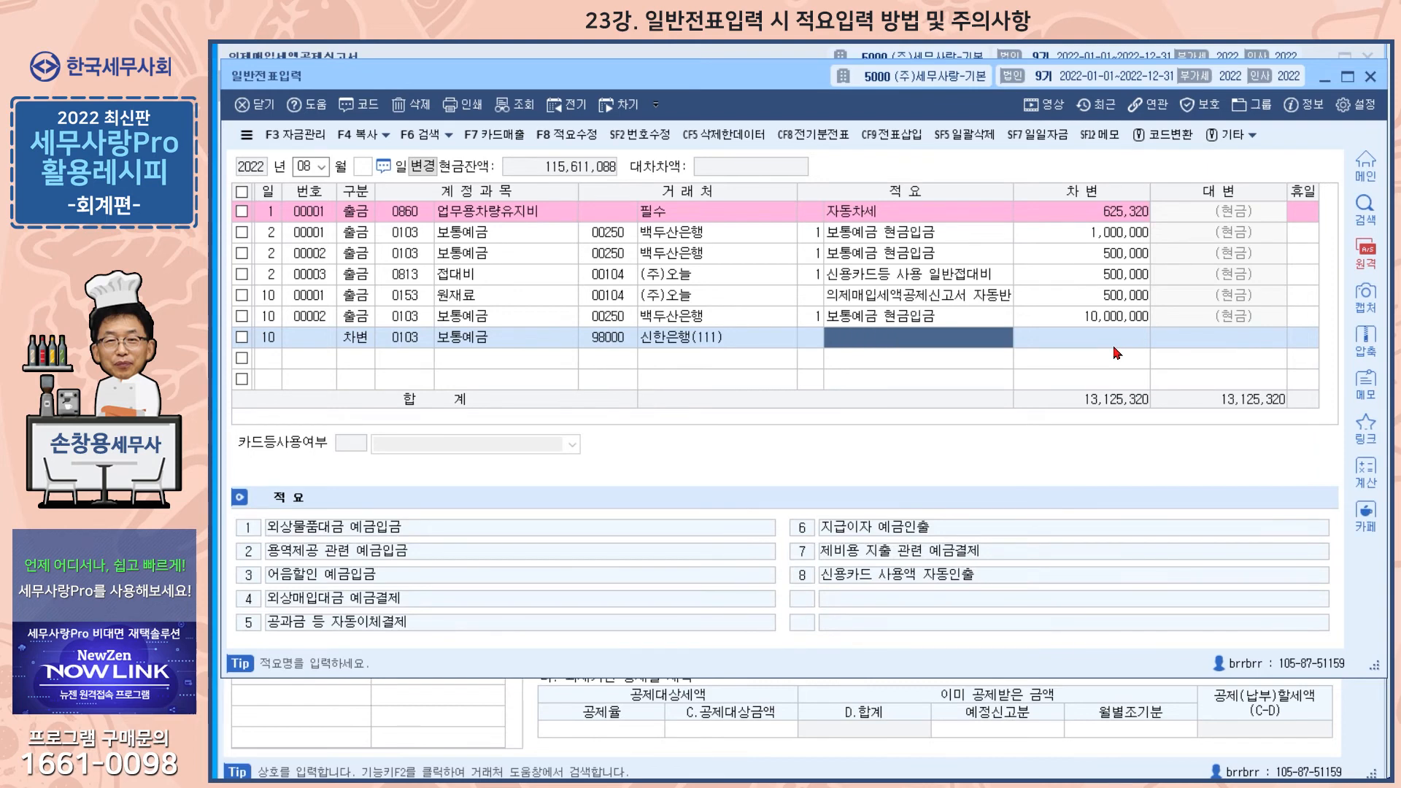
pyautogui.write('차입금입금')
pyautogui.press('Return')
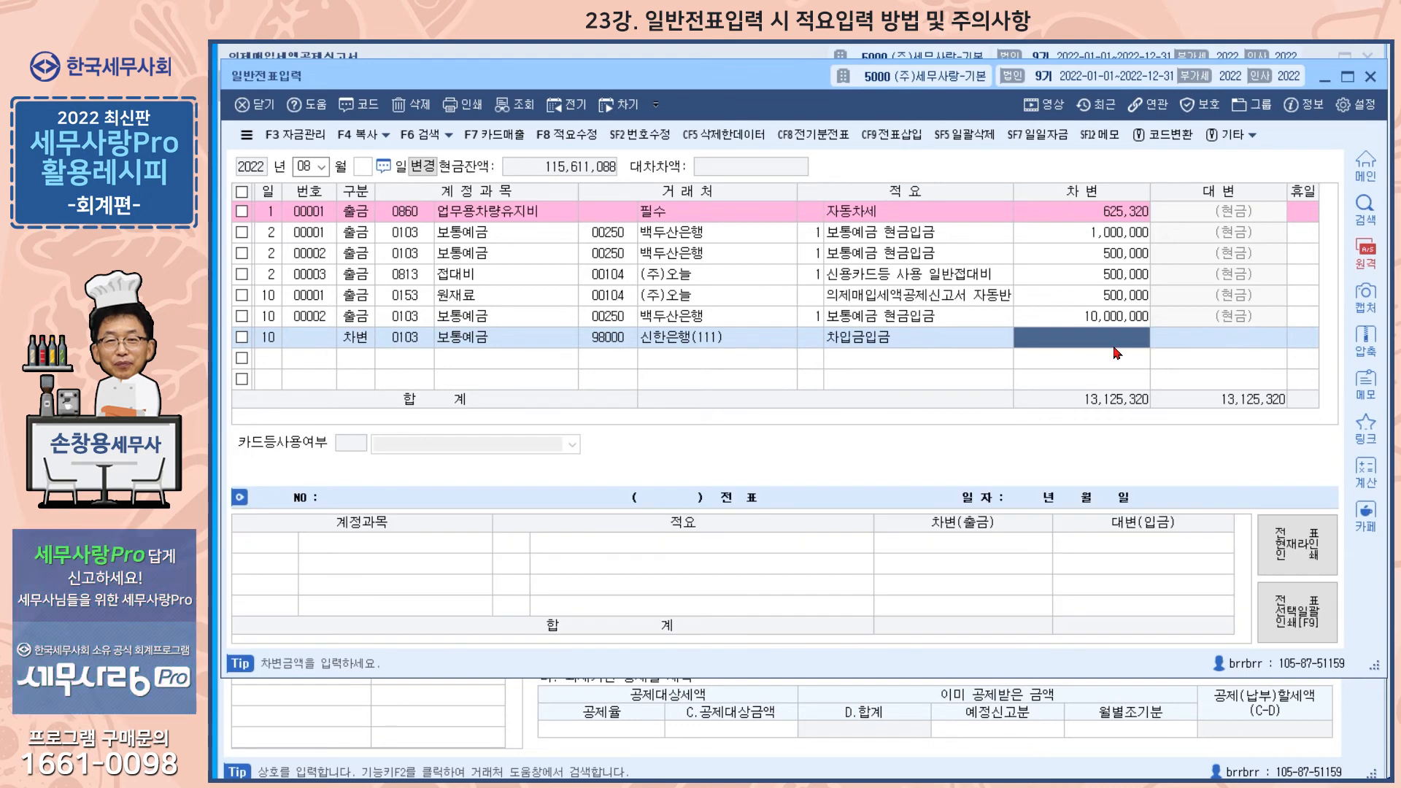
pyautogui.write('12,505,000')
pyautogui.press('Return')
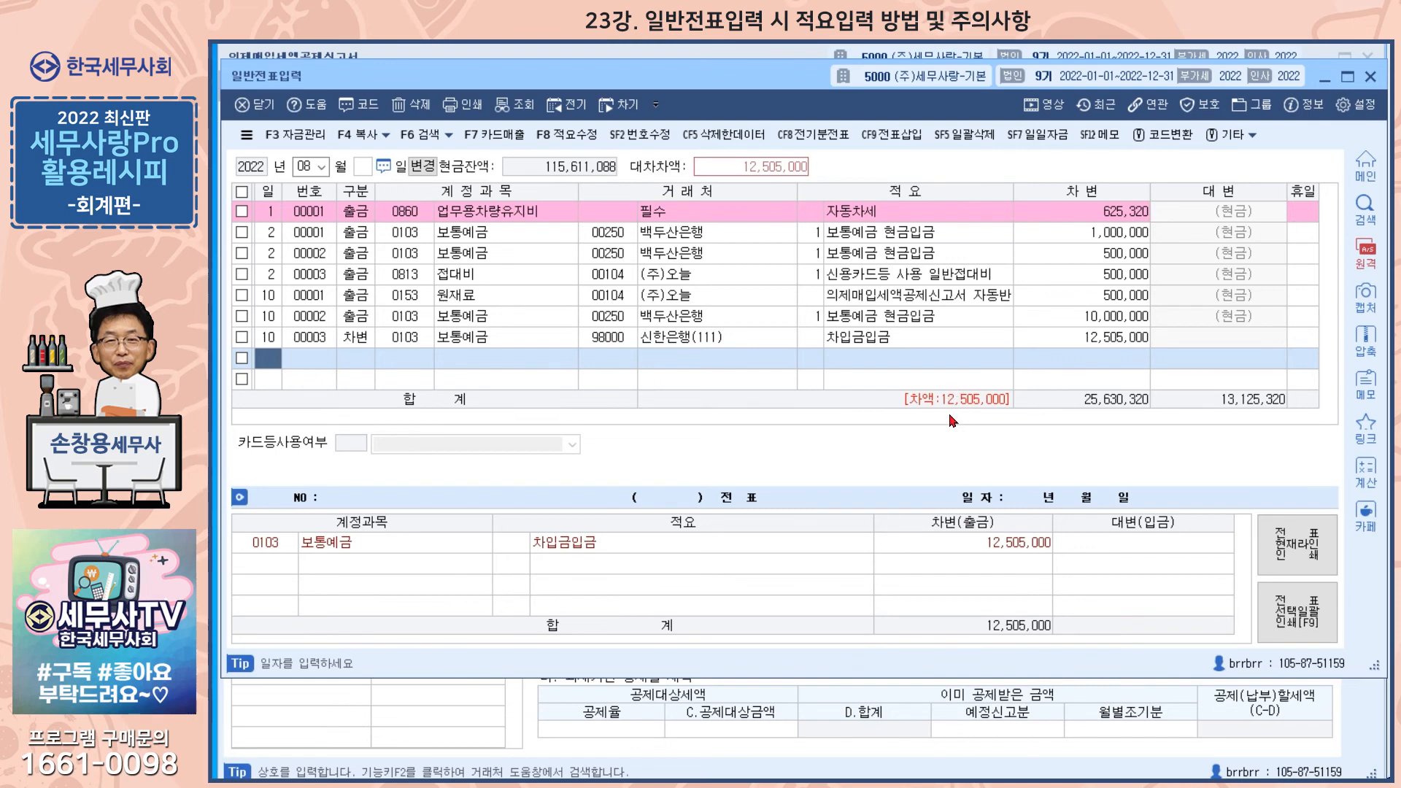
# - Add a day 10 대변 line for account 0260 단기차입금, found by searching the account codes for "단기"
pyautogui.write('10')
pyautogui.press('Return')
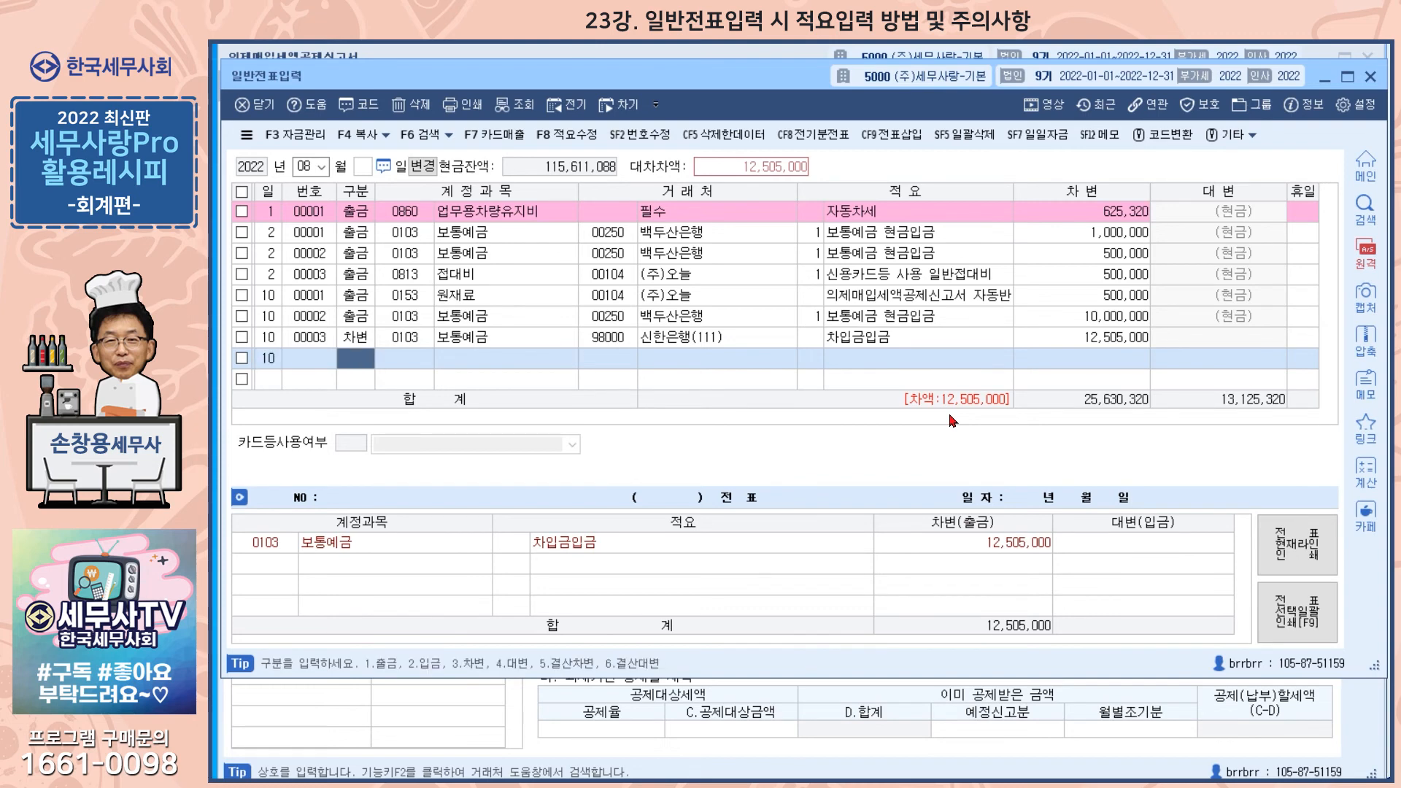
pyautogui.write('4')
pyautogui.press('Return')
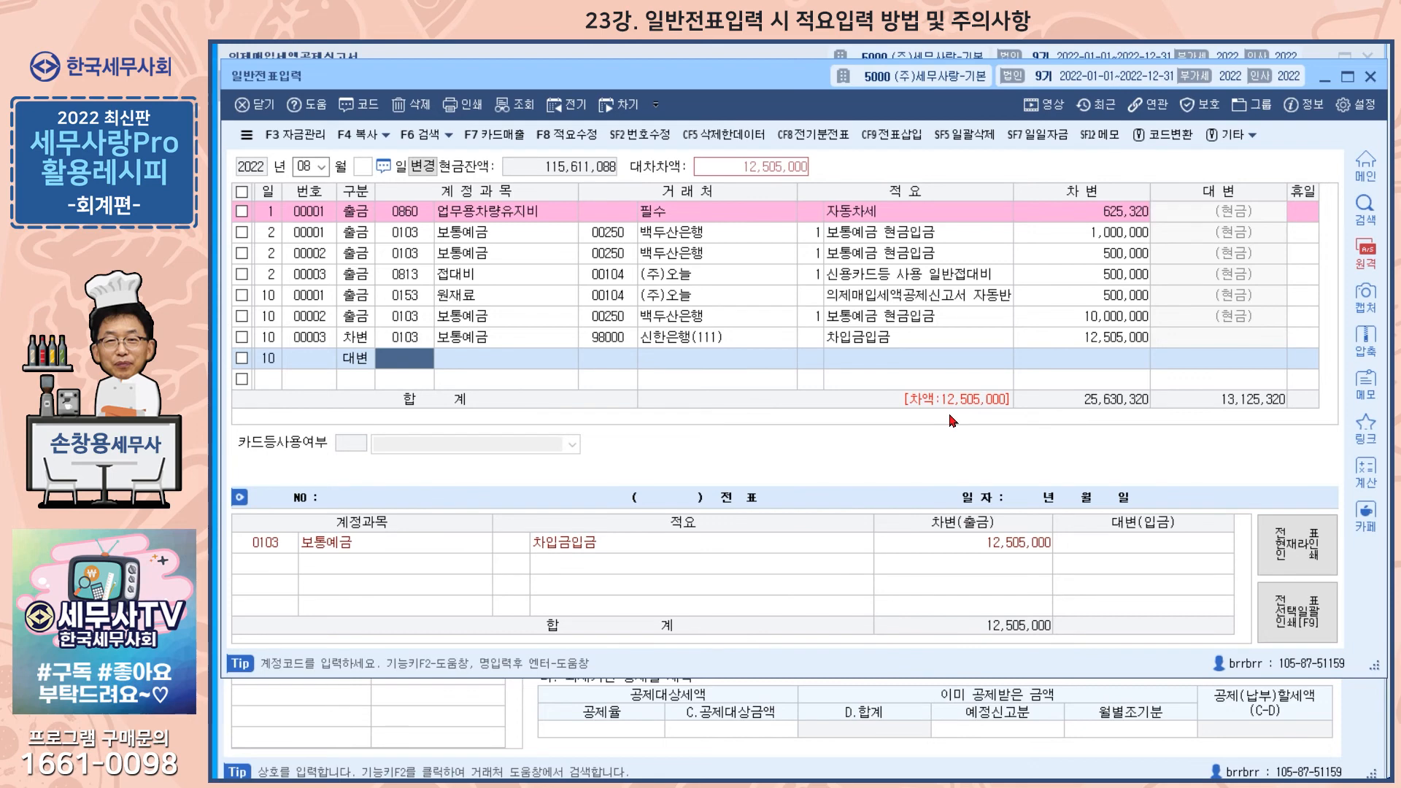
pyautogui.write('단기')
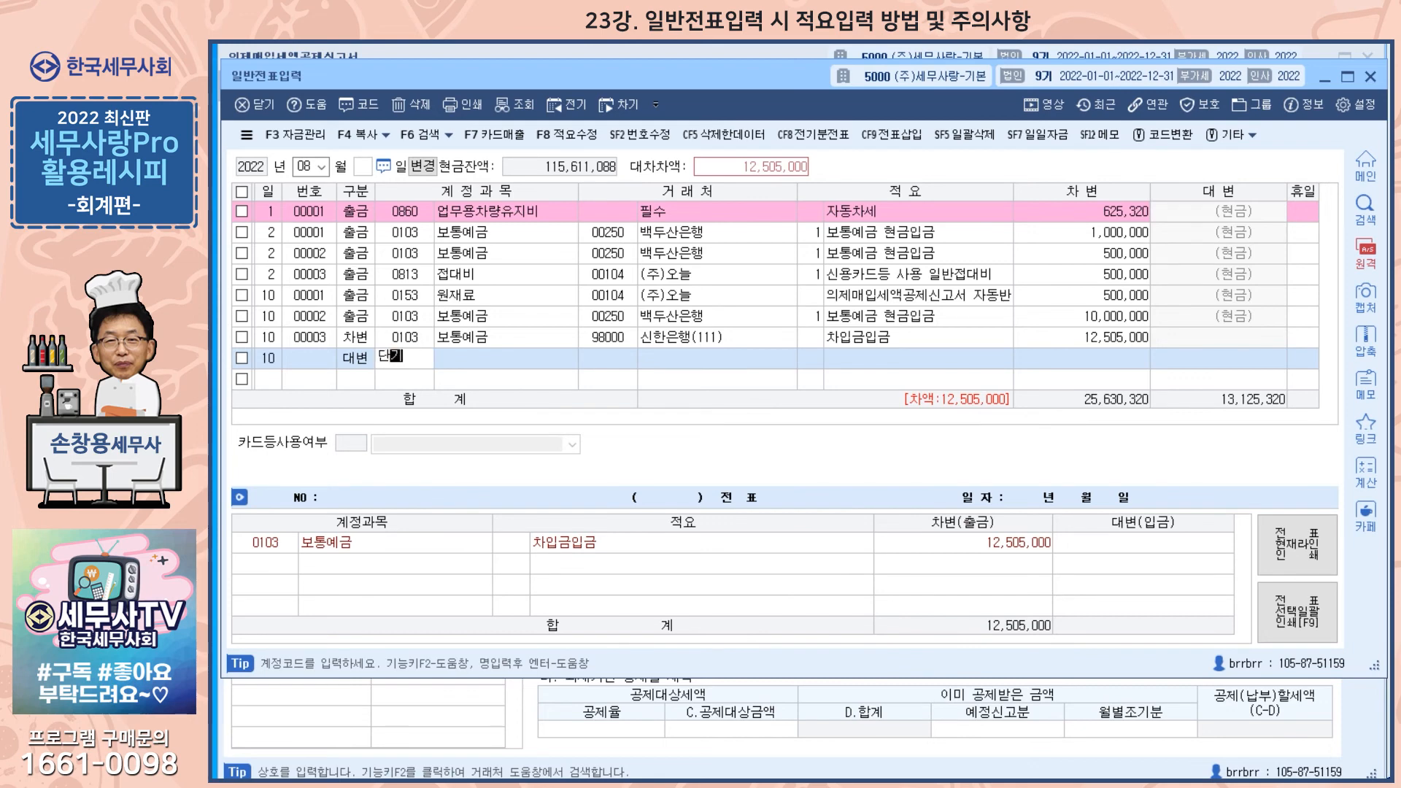
pyautogui.press('Return')
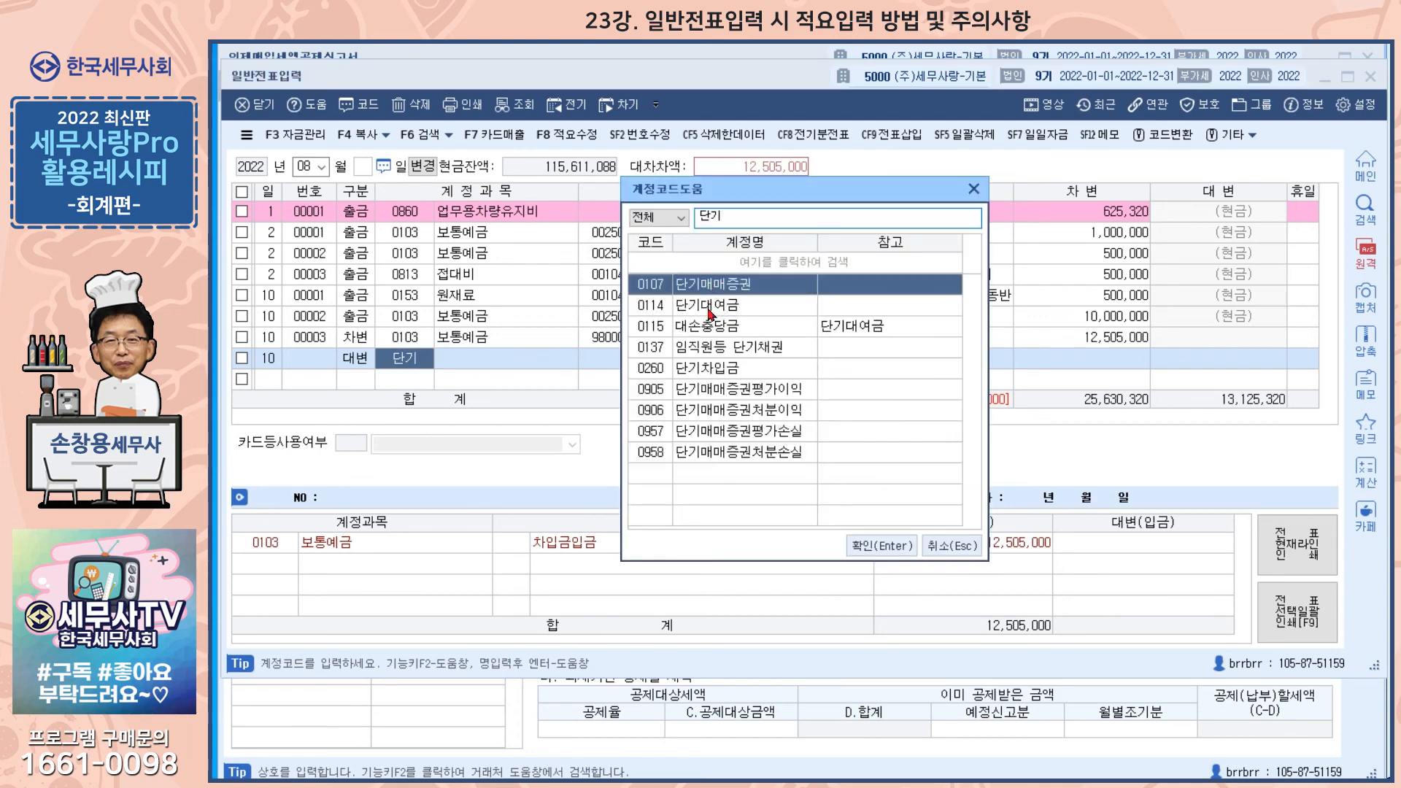
pyautogui.click(711, 372)
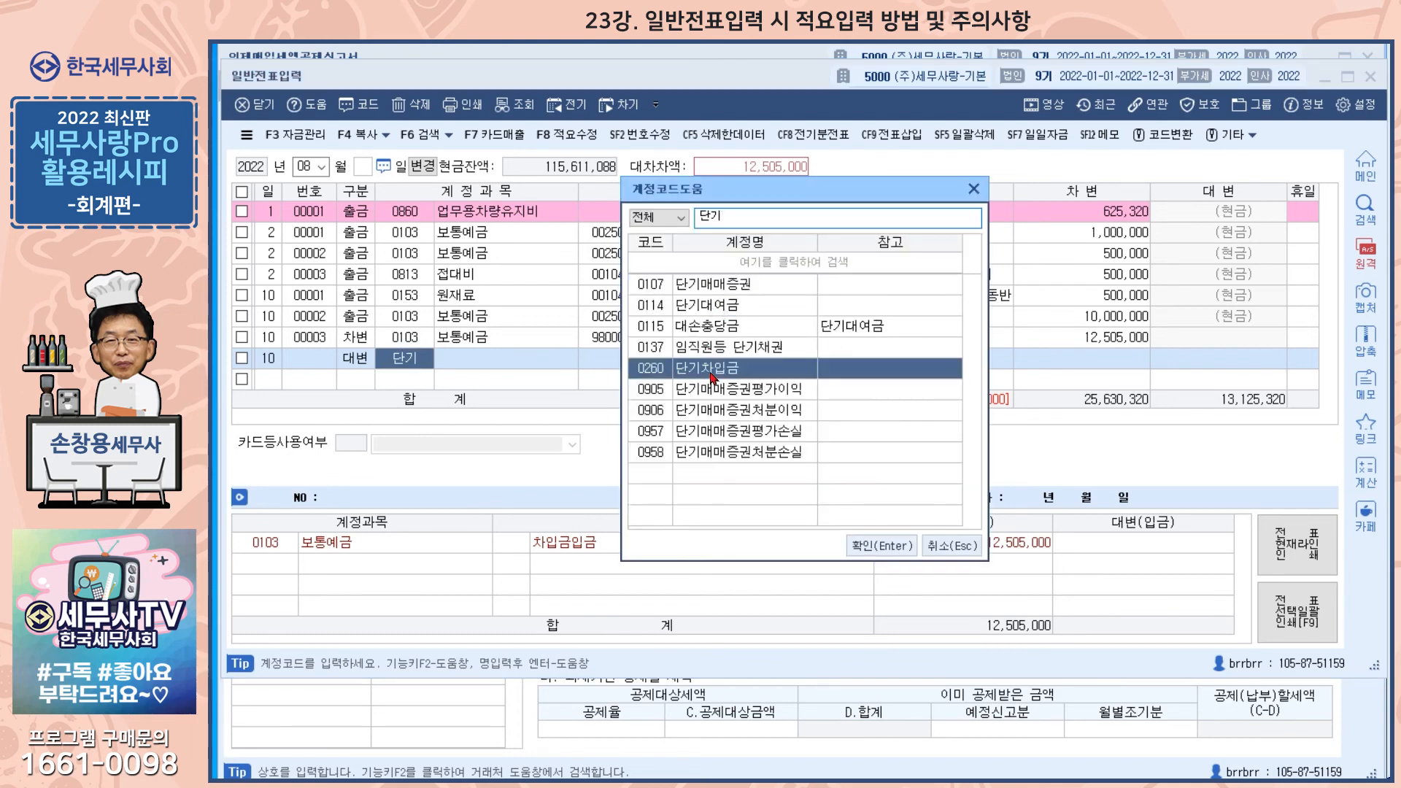
pyautogui.click(871, 549)
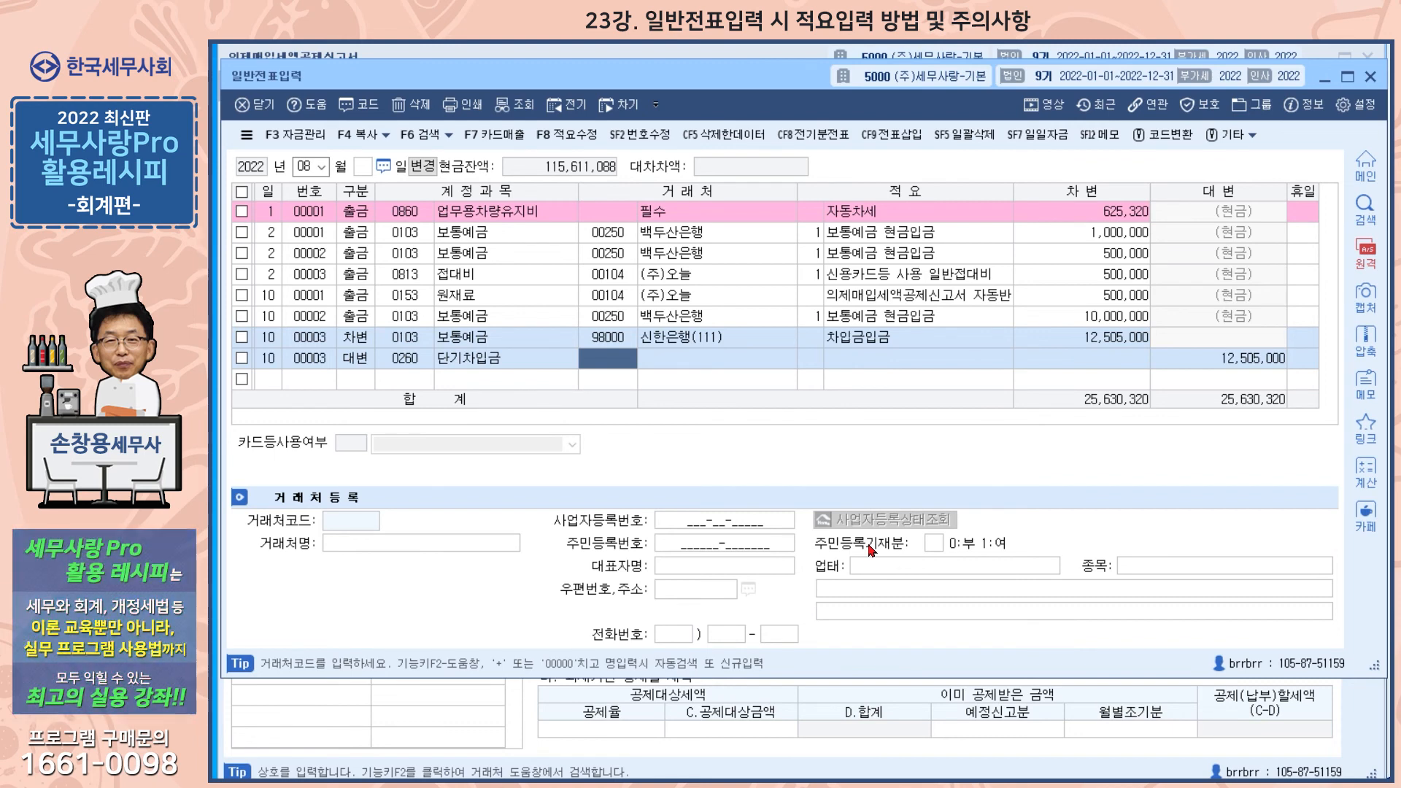
# - Complete the 단기차입금 line with counterparty 01000 대표이사, searched with "대표", and the directly written memo 대표이사로부터 일시차입
pyautogui.write('대표')
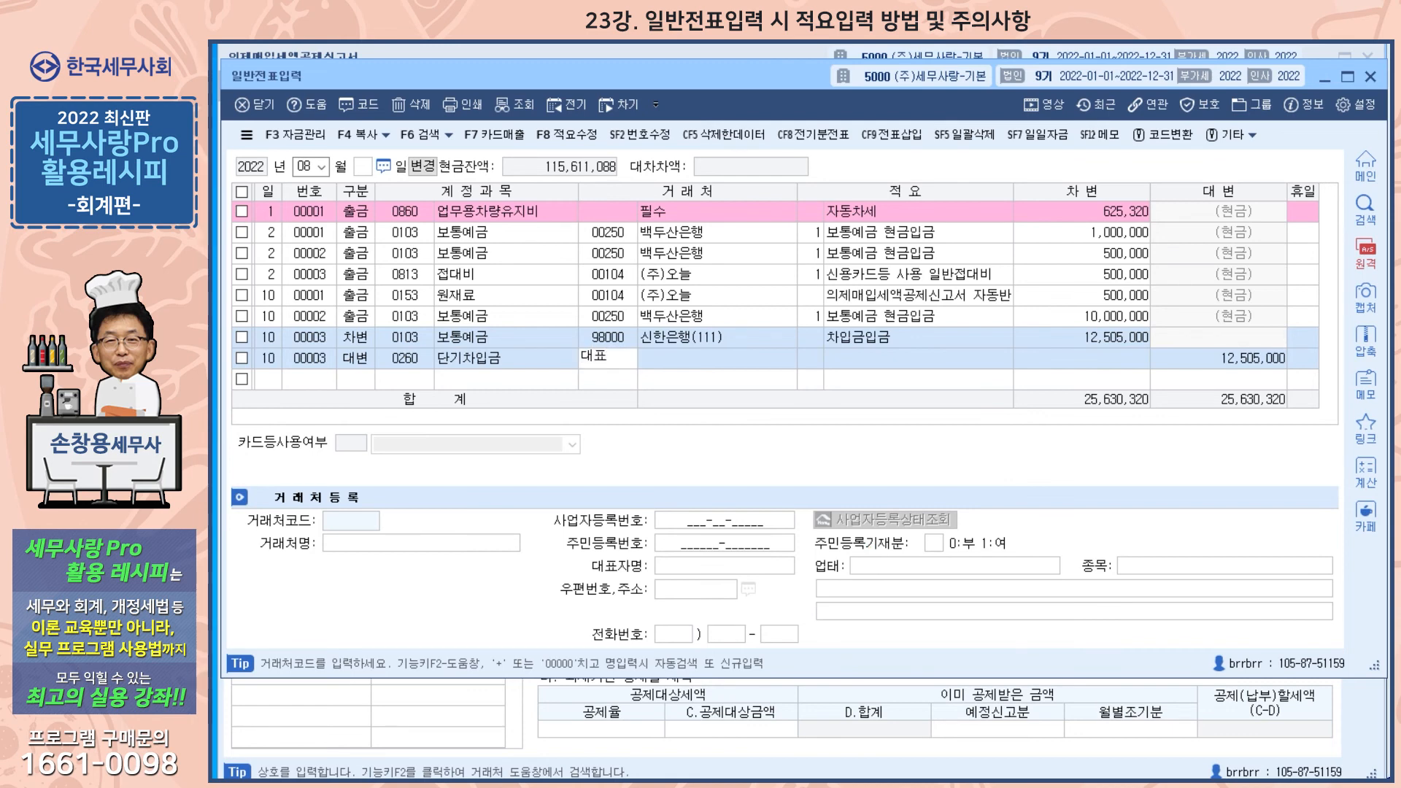
pyautogui.press('Return')
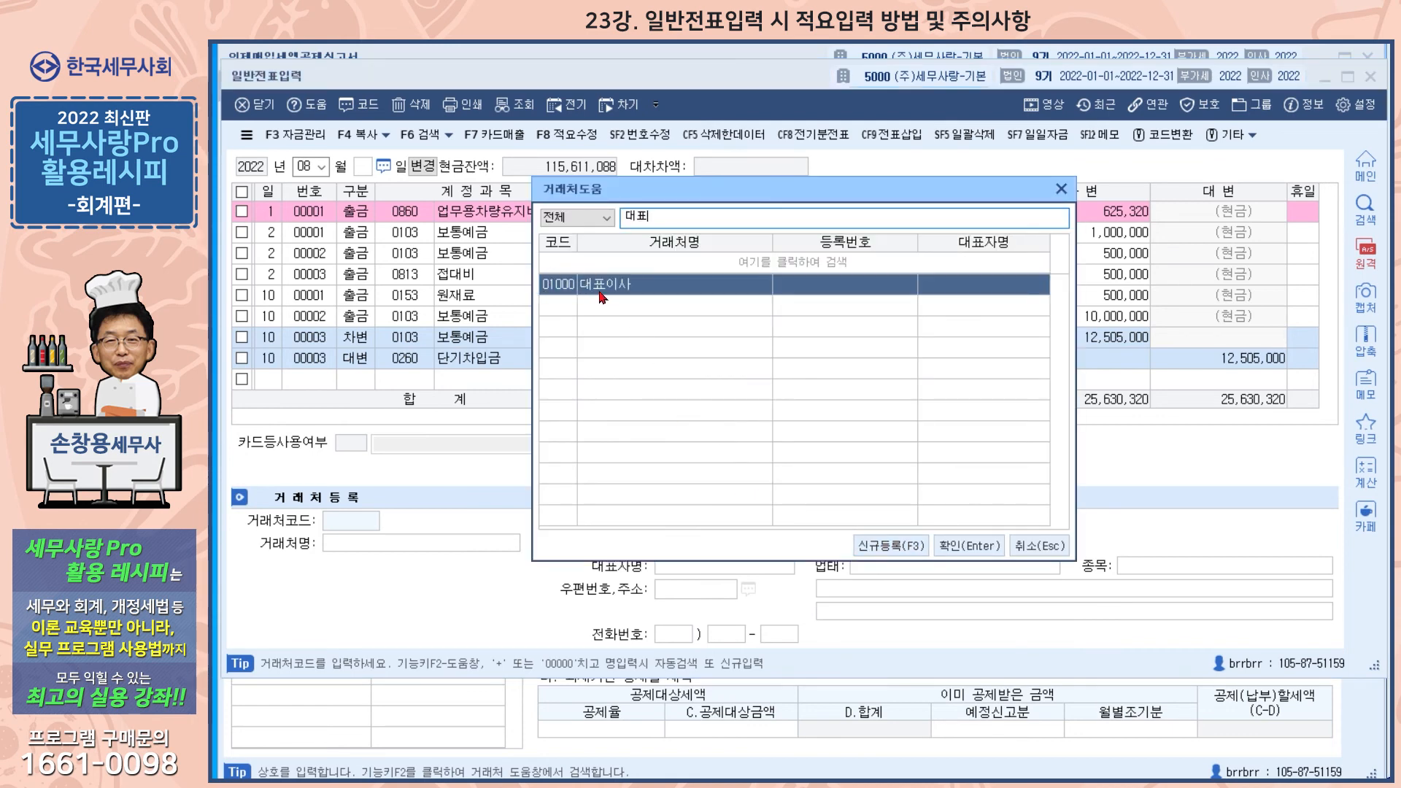
pyautogui.click(968, 546)
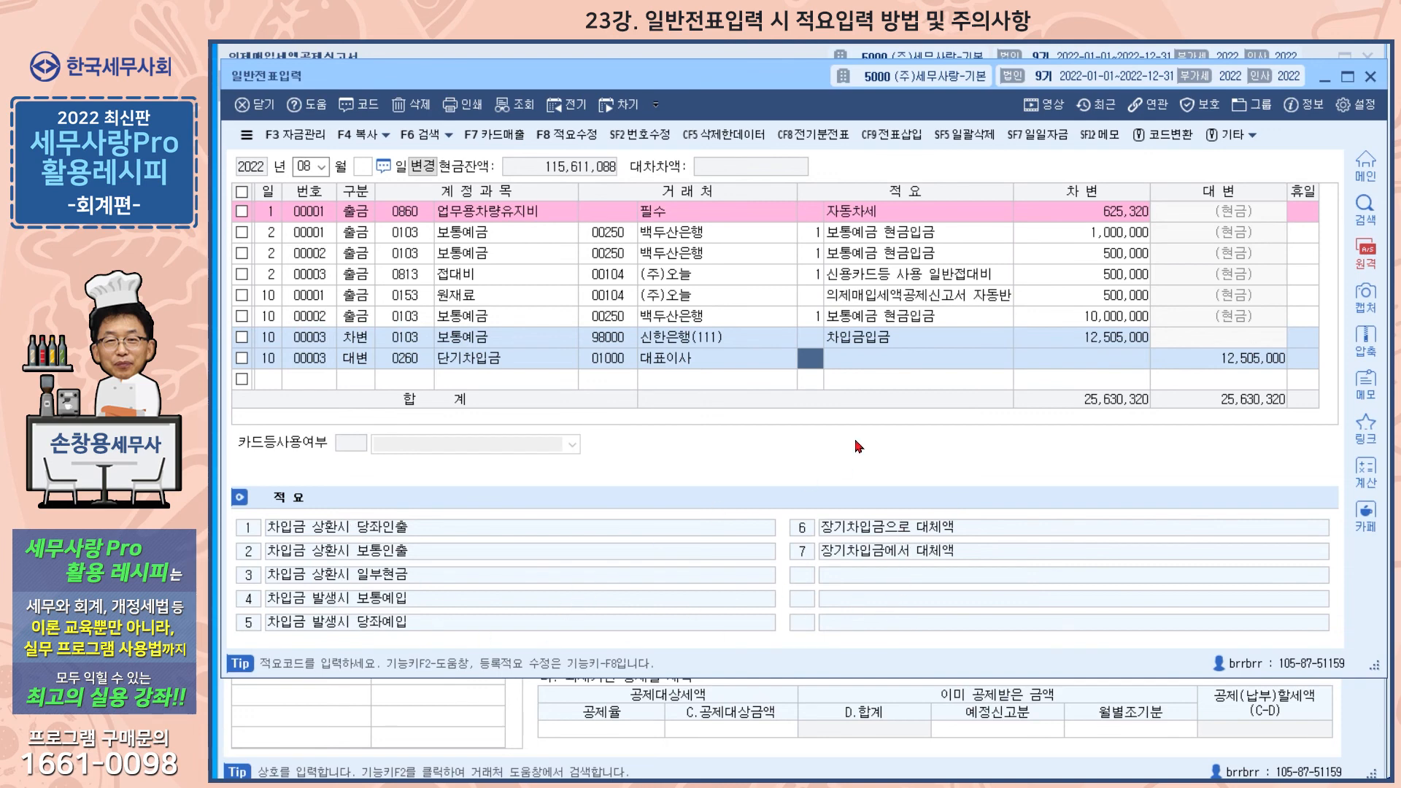
pyautogui.press('Return')
pyautogui.write('대표이사로부터 이')
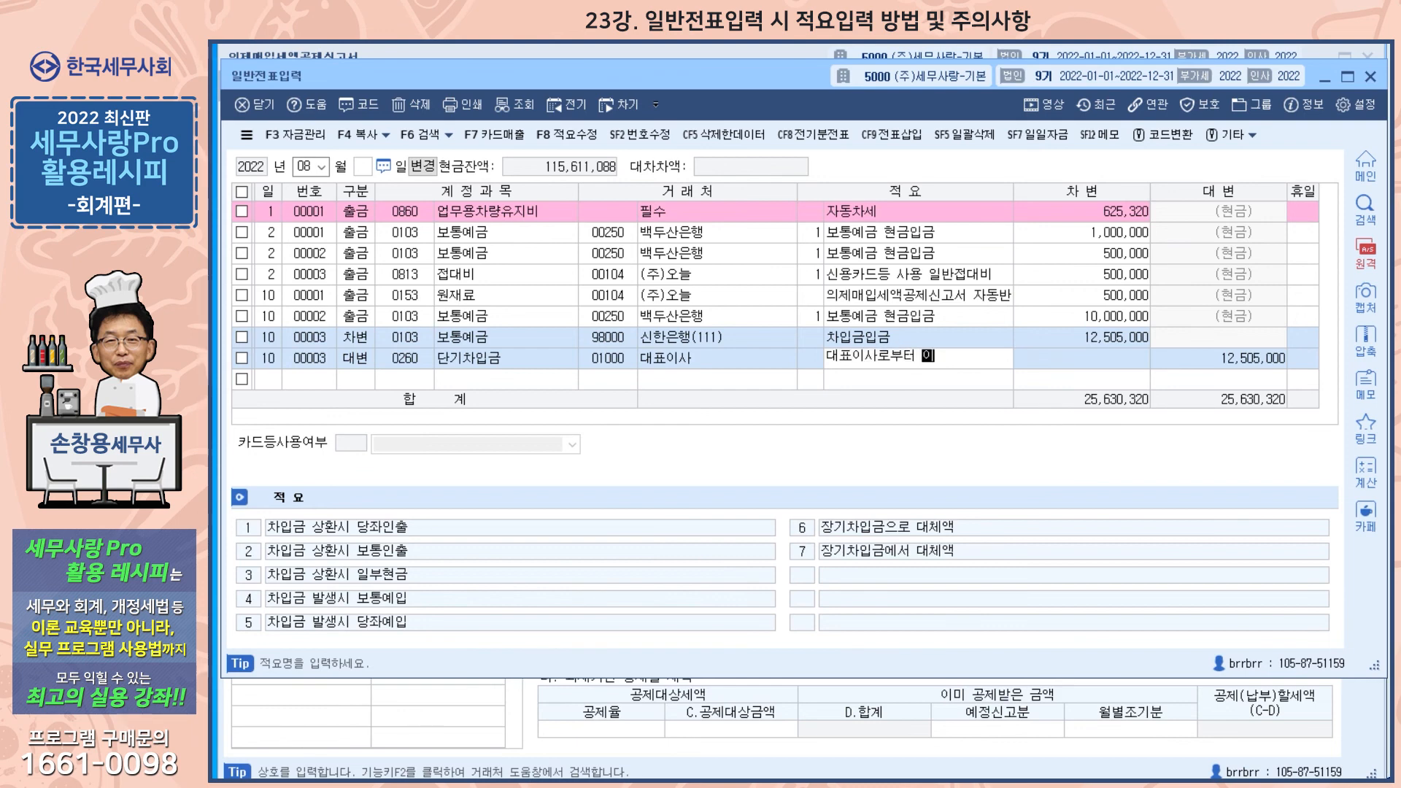
pyautogui.press('BackSpace')
pyautogui.write('일시차입')
pyautogui.press('Return')
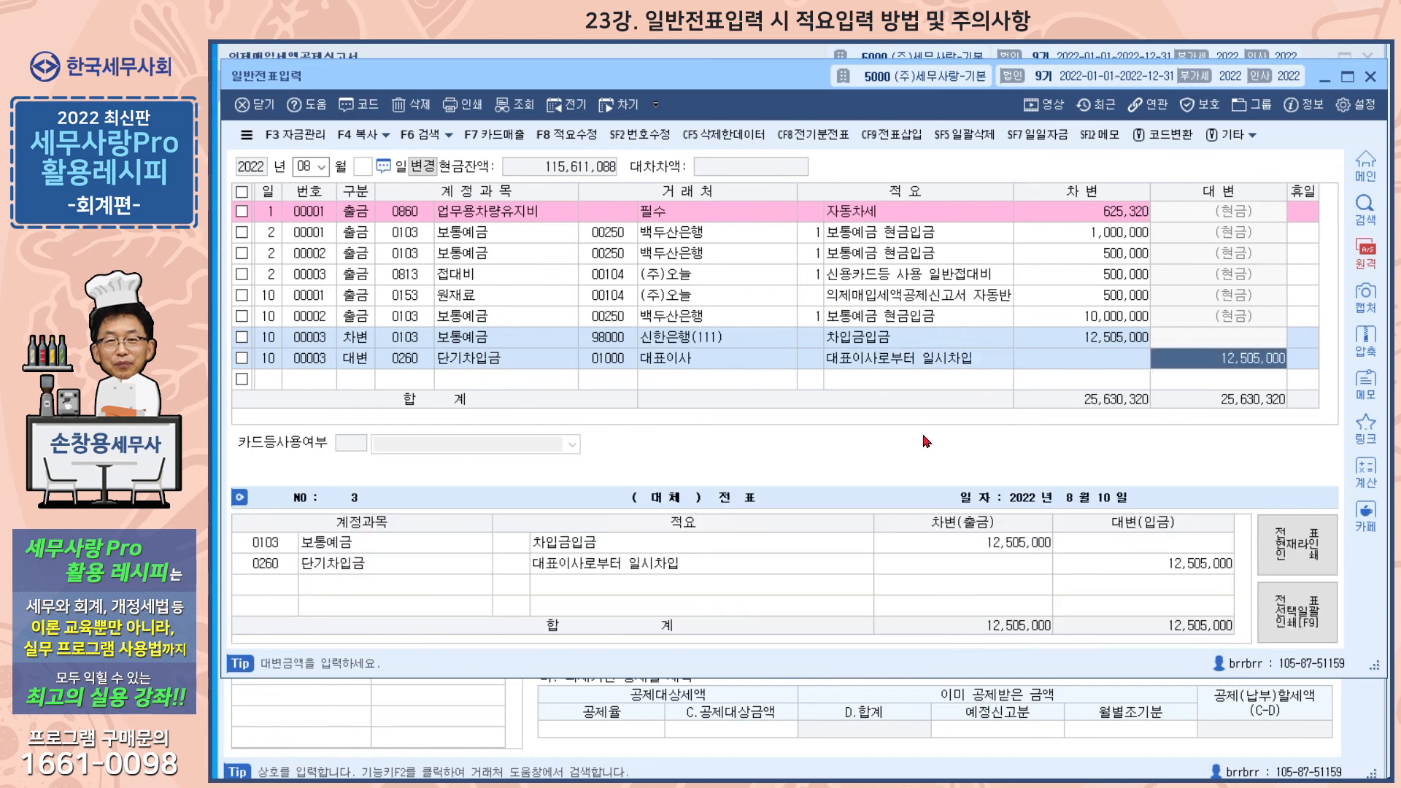